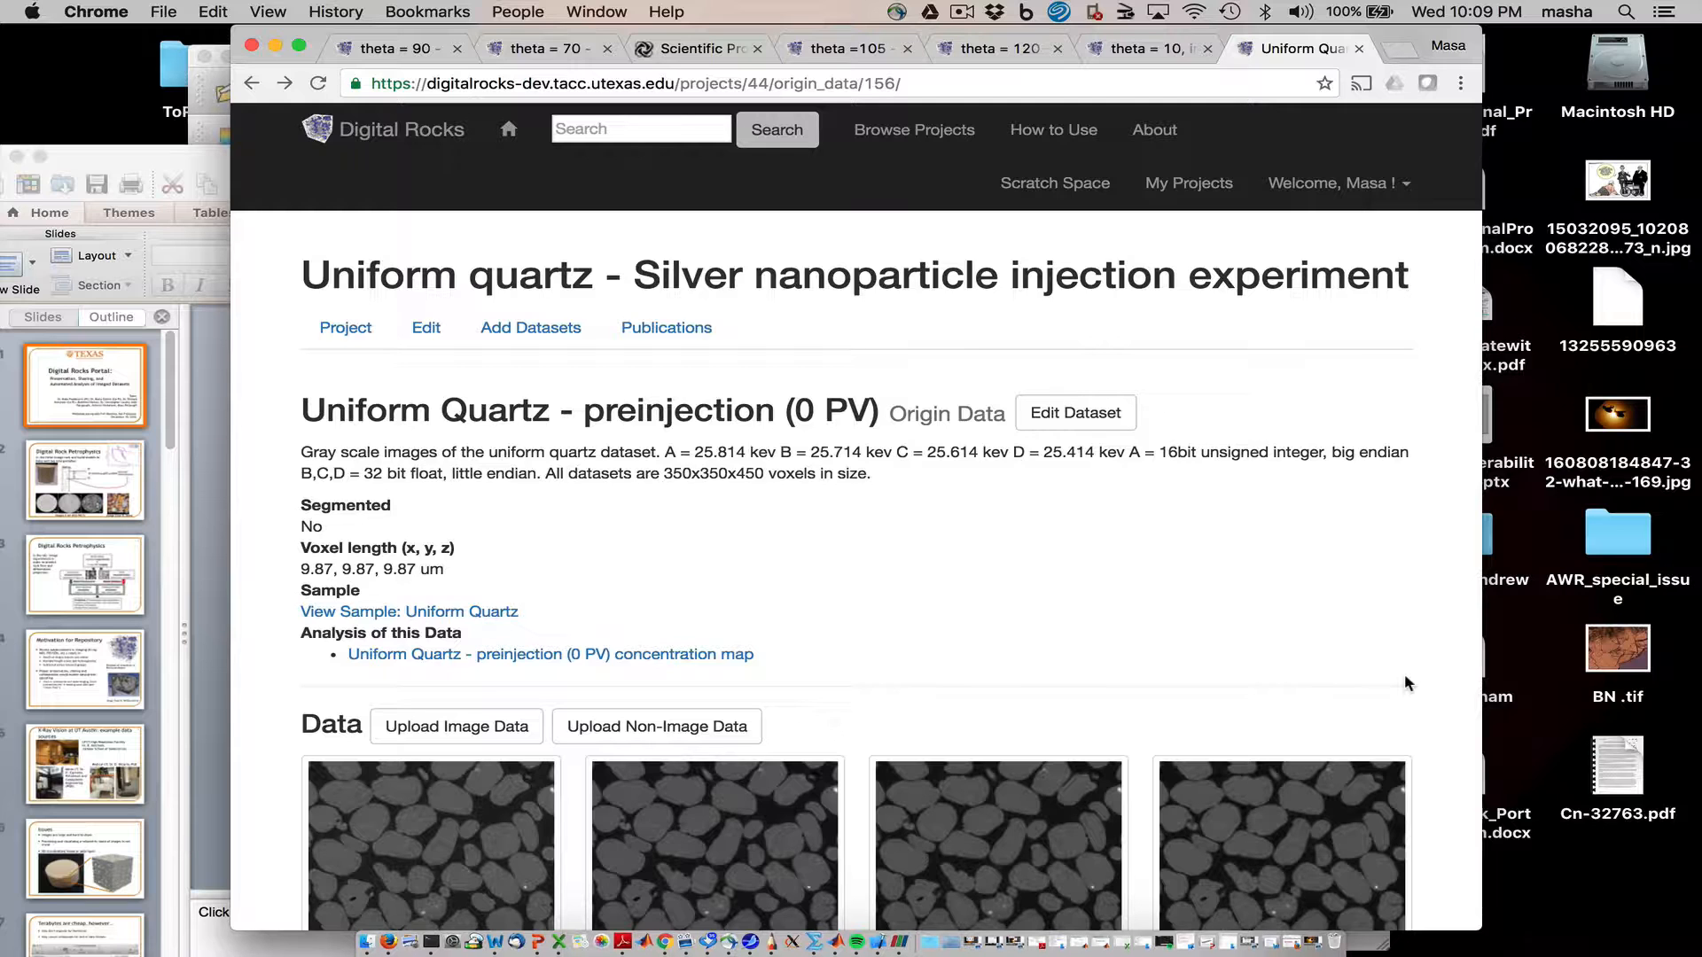
# Step: Review the Uniform Quartz preinjection dataset page and go to the main page of its project
pyautogui.scroll(-3, 1404, 677)
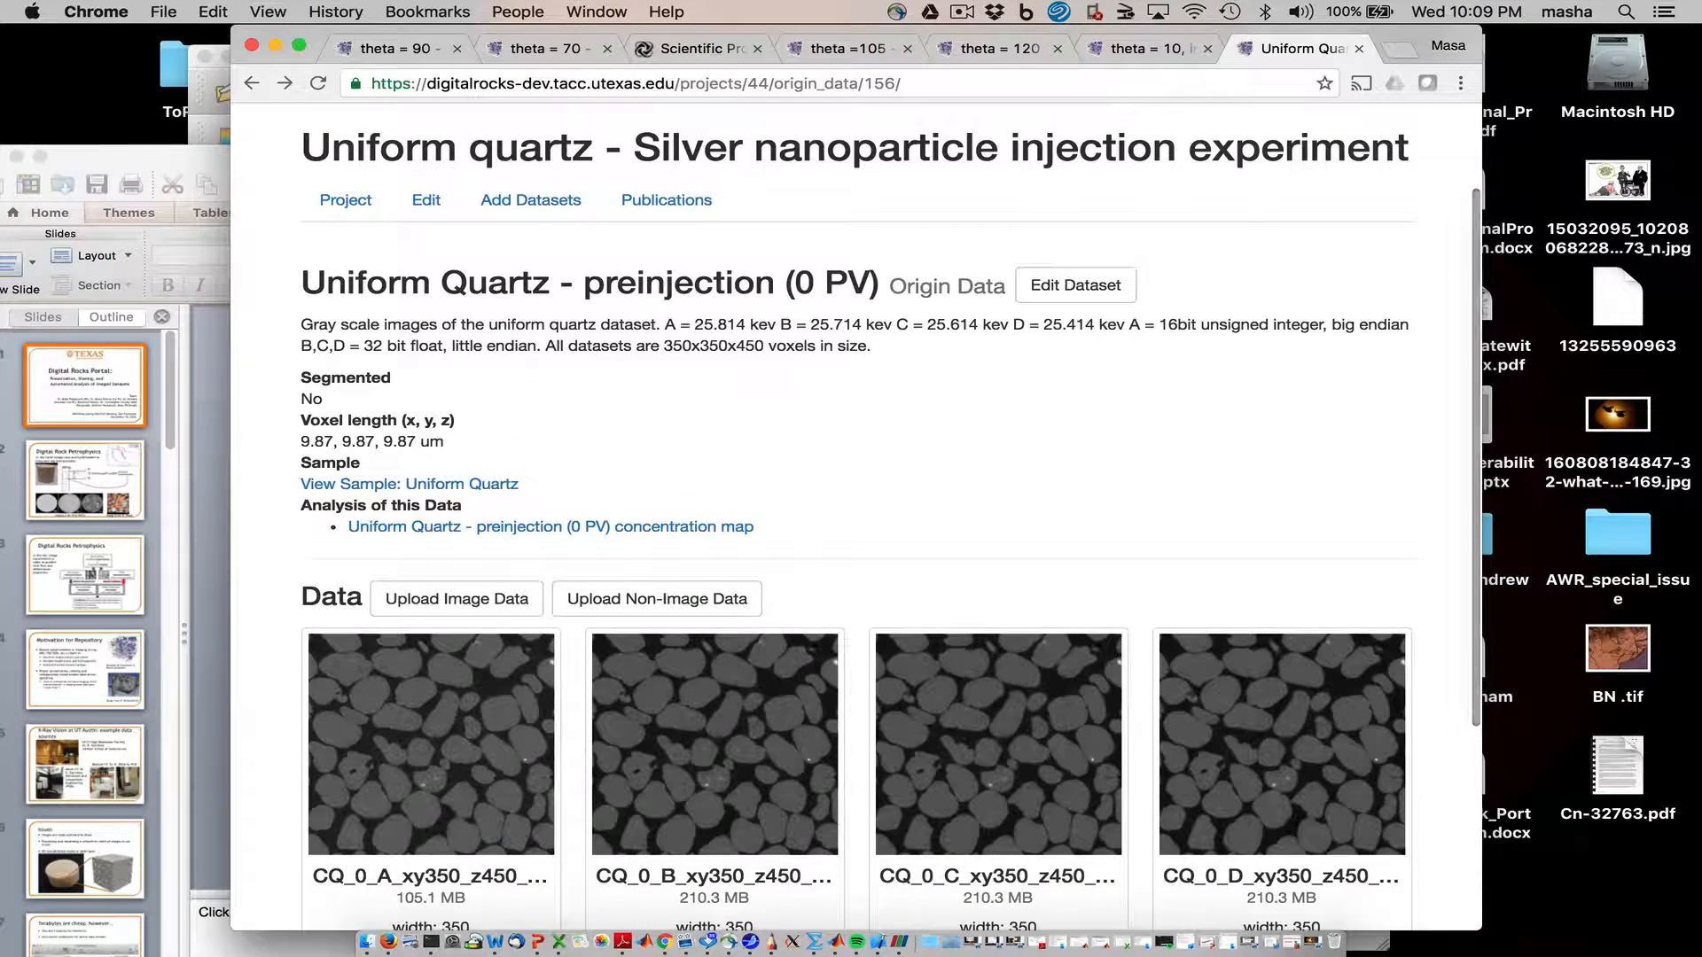
pyautogui.scroll(-3, 891, 521)
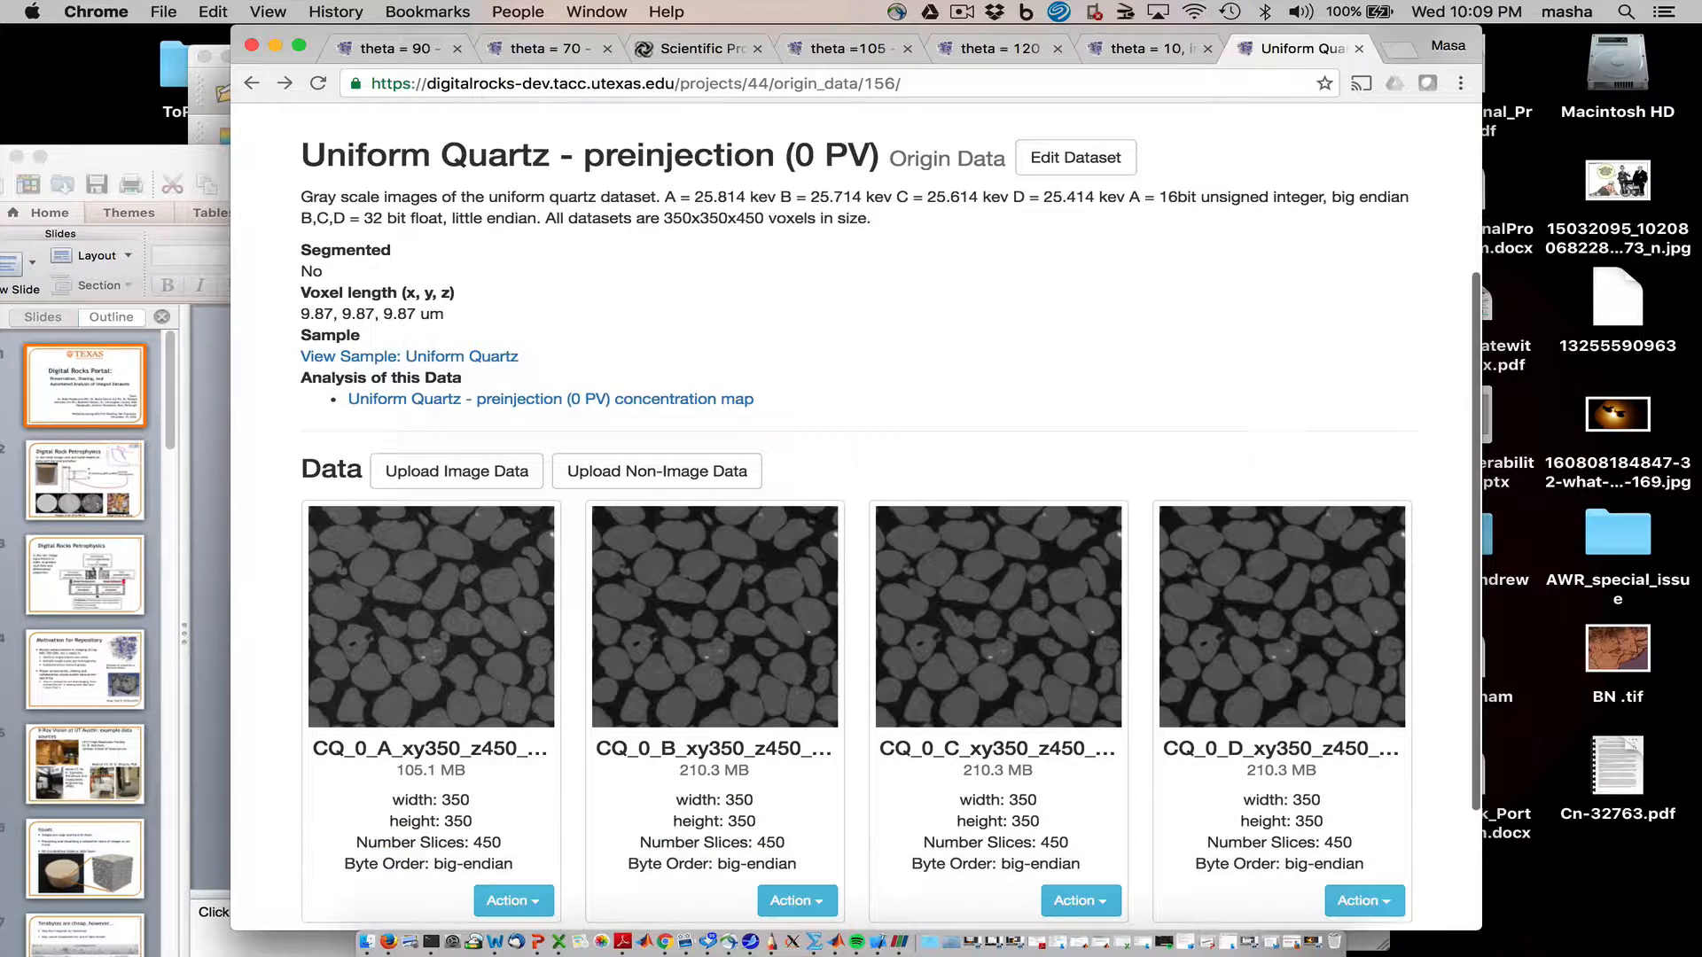
pyautogui.scroll(5, 891, 521)
pyautogui.scroll(1, 891, 521)
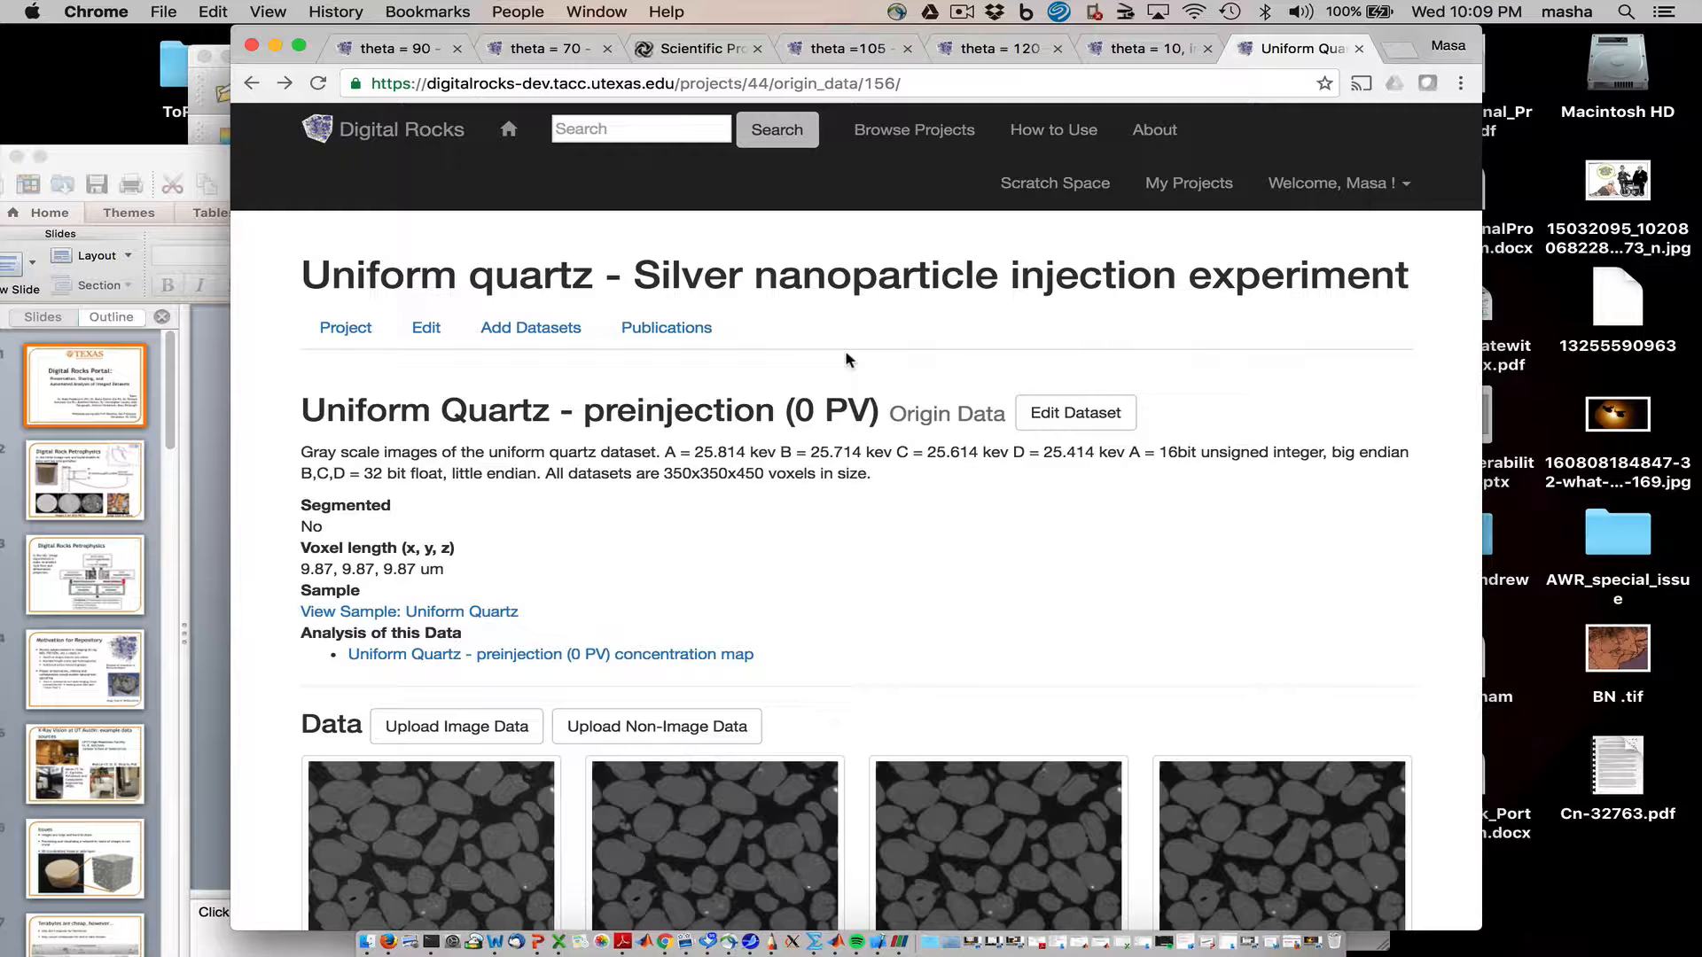
pyautogui.scroll(-3, 844, 350)
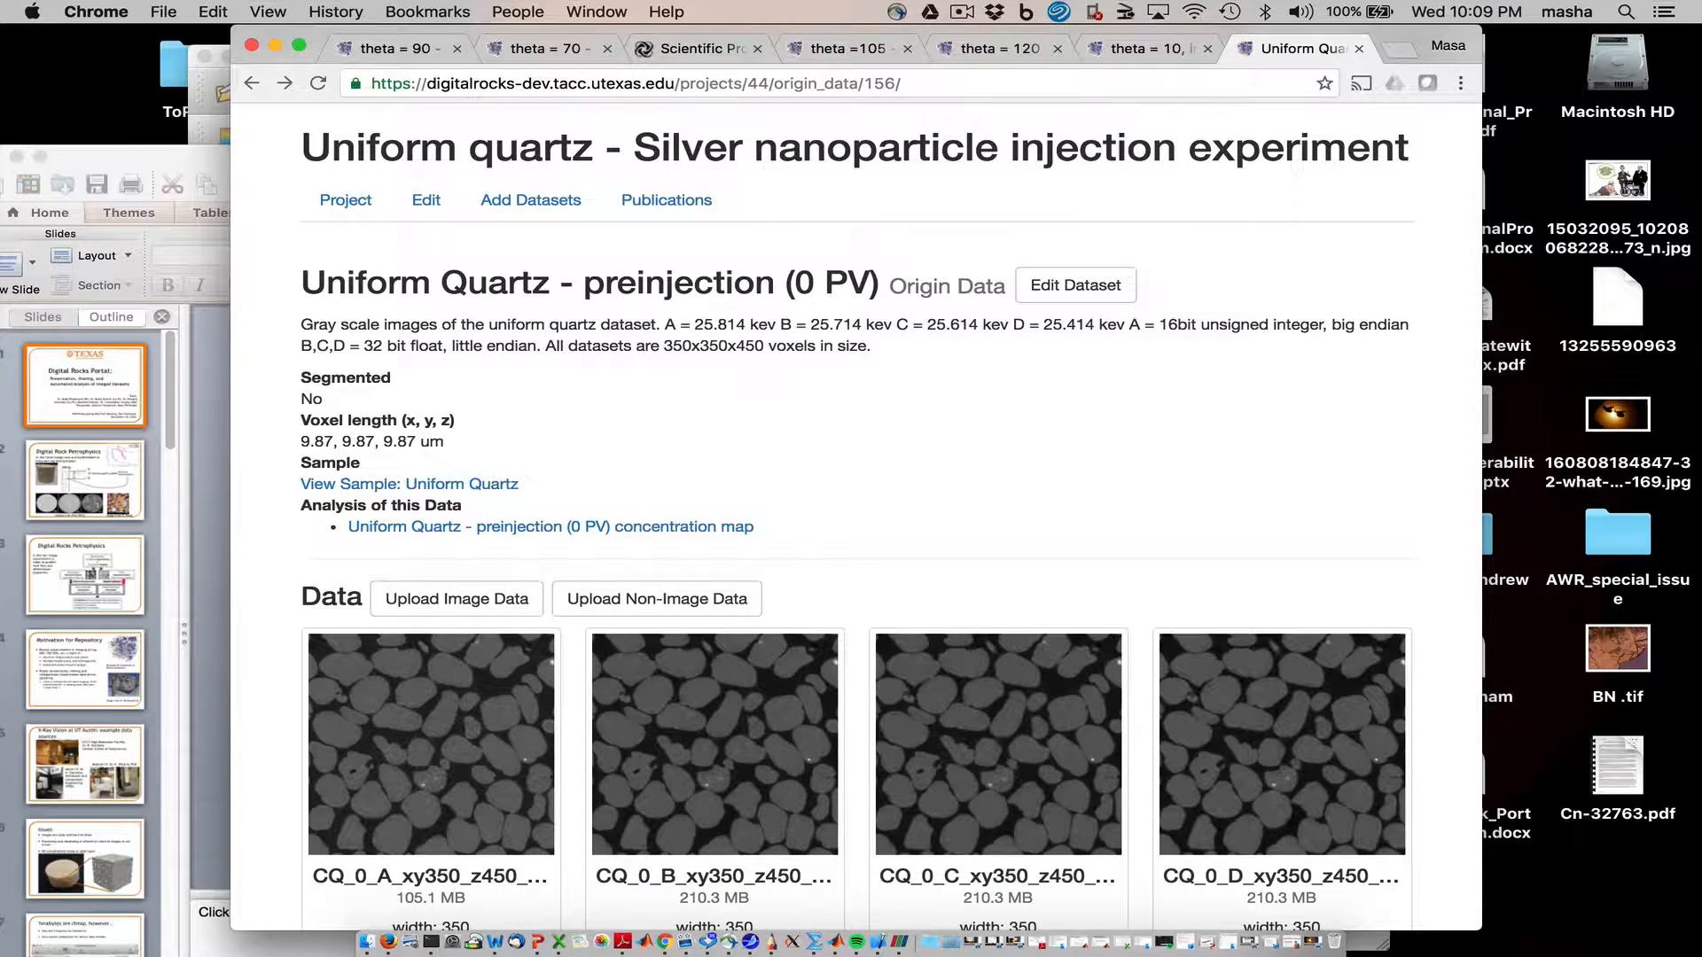
pyautogui.click(345, 202)
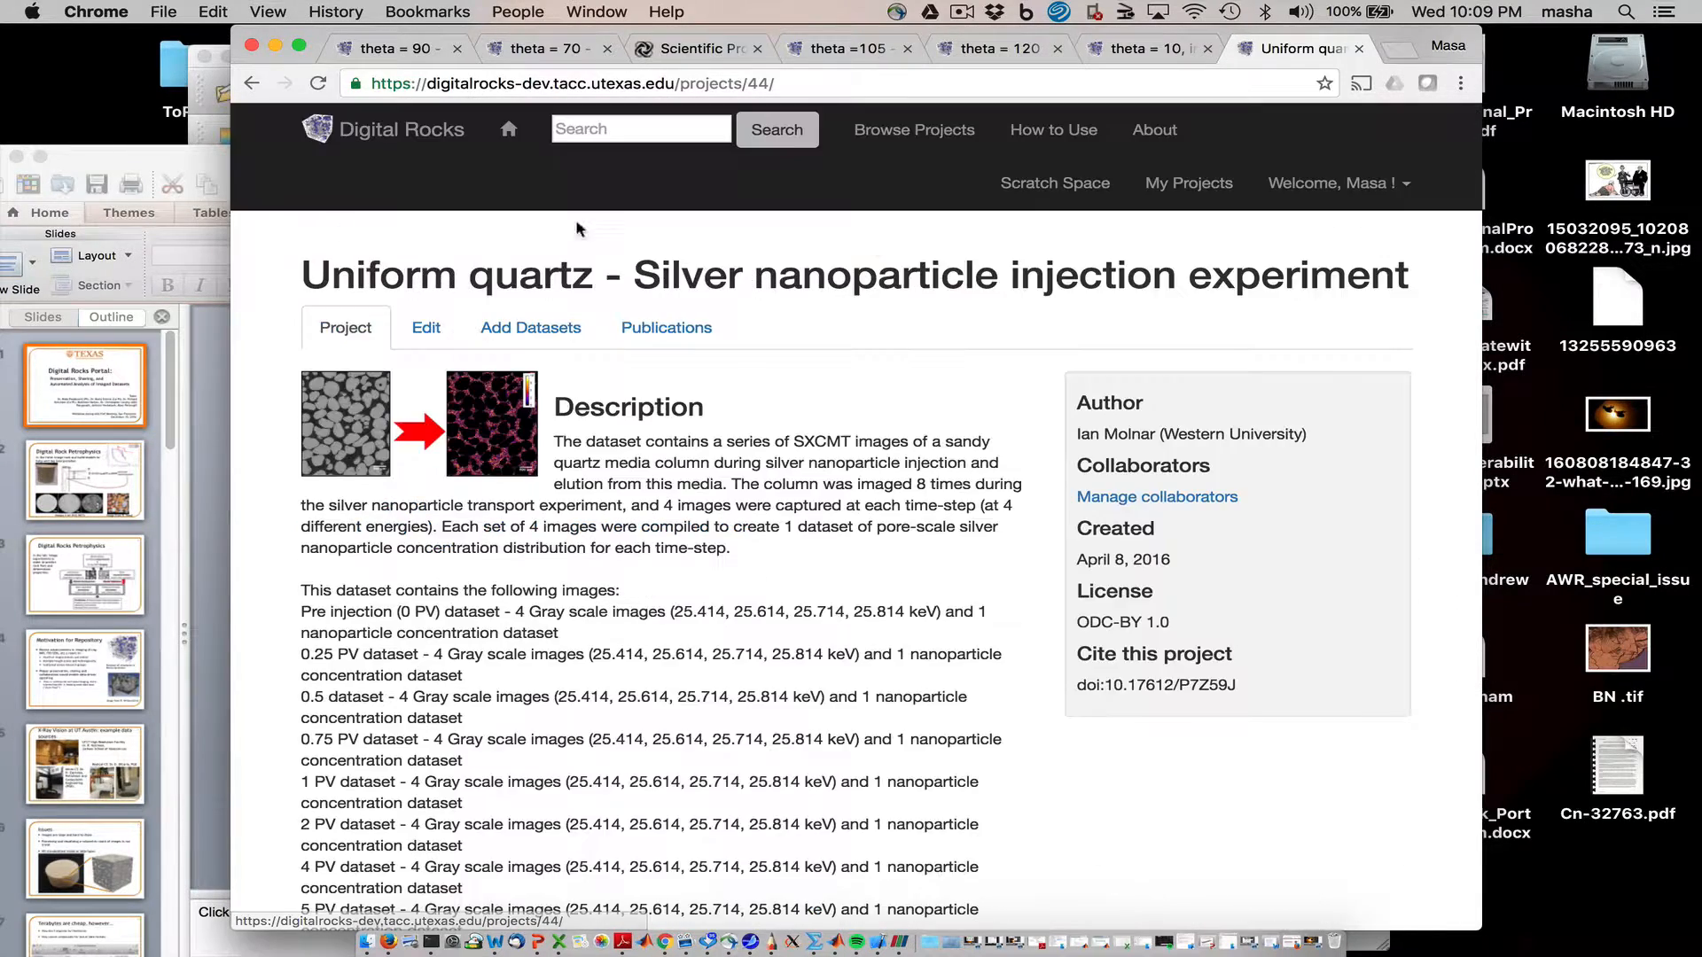
# Step: Open the Uniform Quartz - preinjection (0 PV) origin data from the project's dataset tree
pyautogui.scroll(-2, 933, 734)
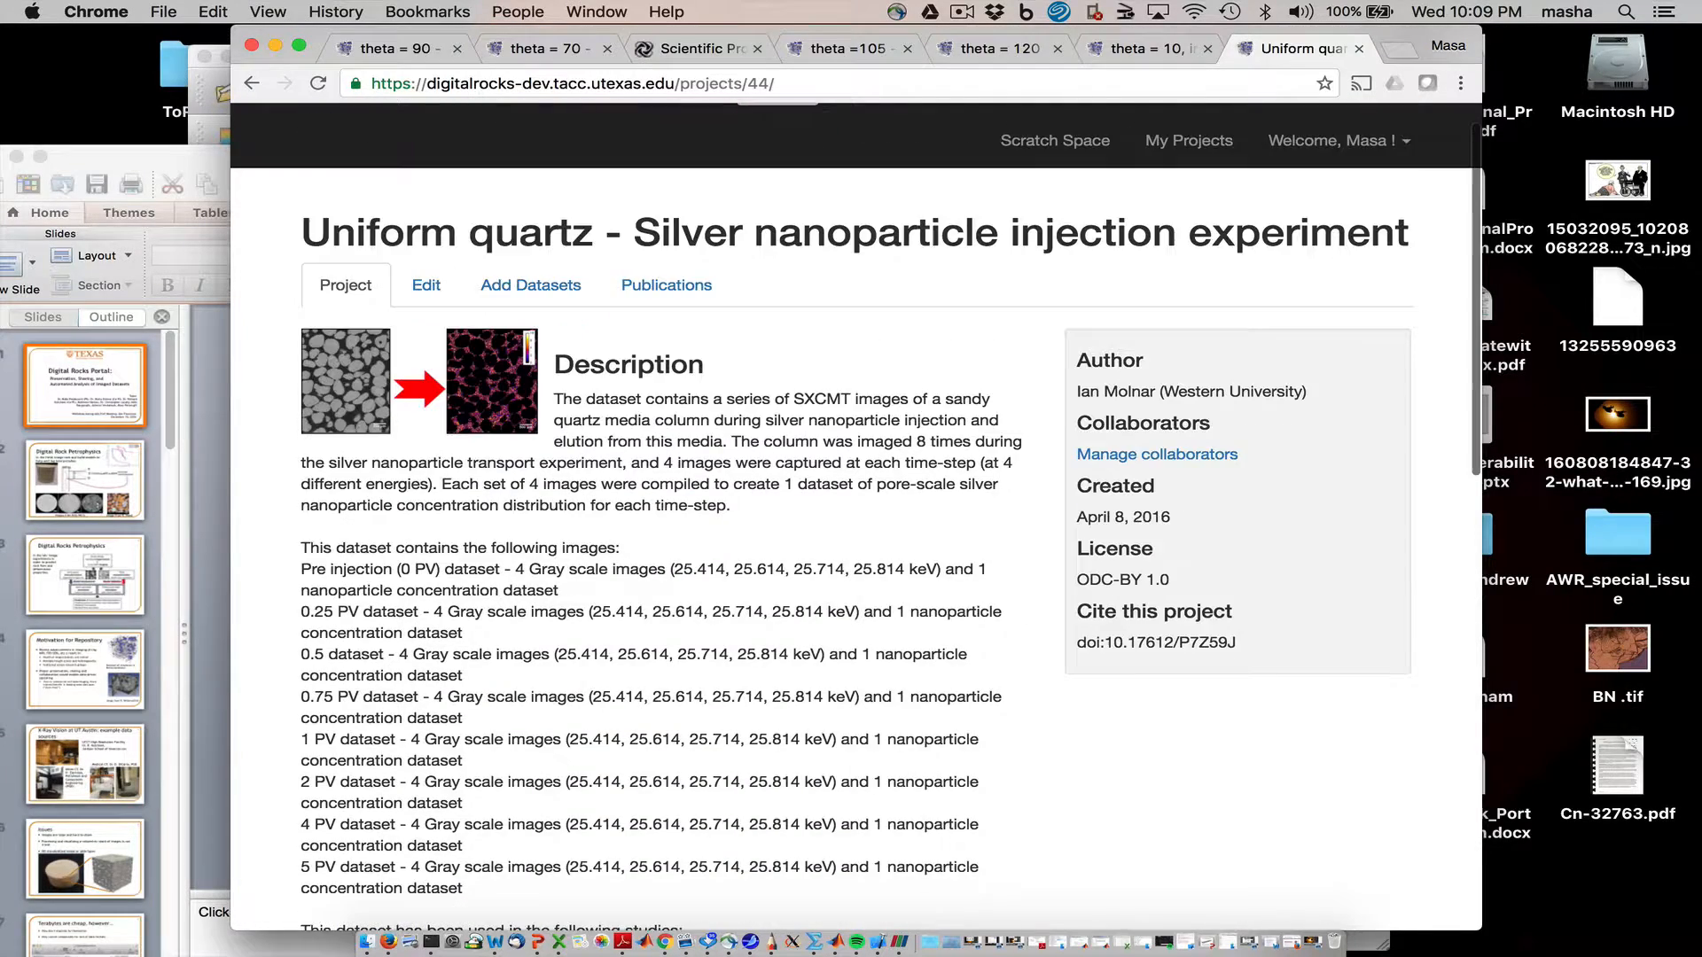
pyautogui.scroll(-15, 856, 523)
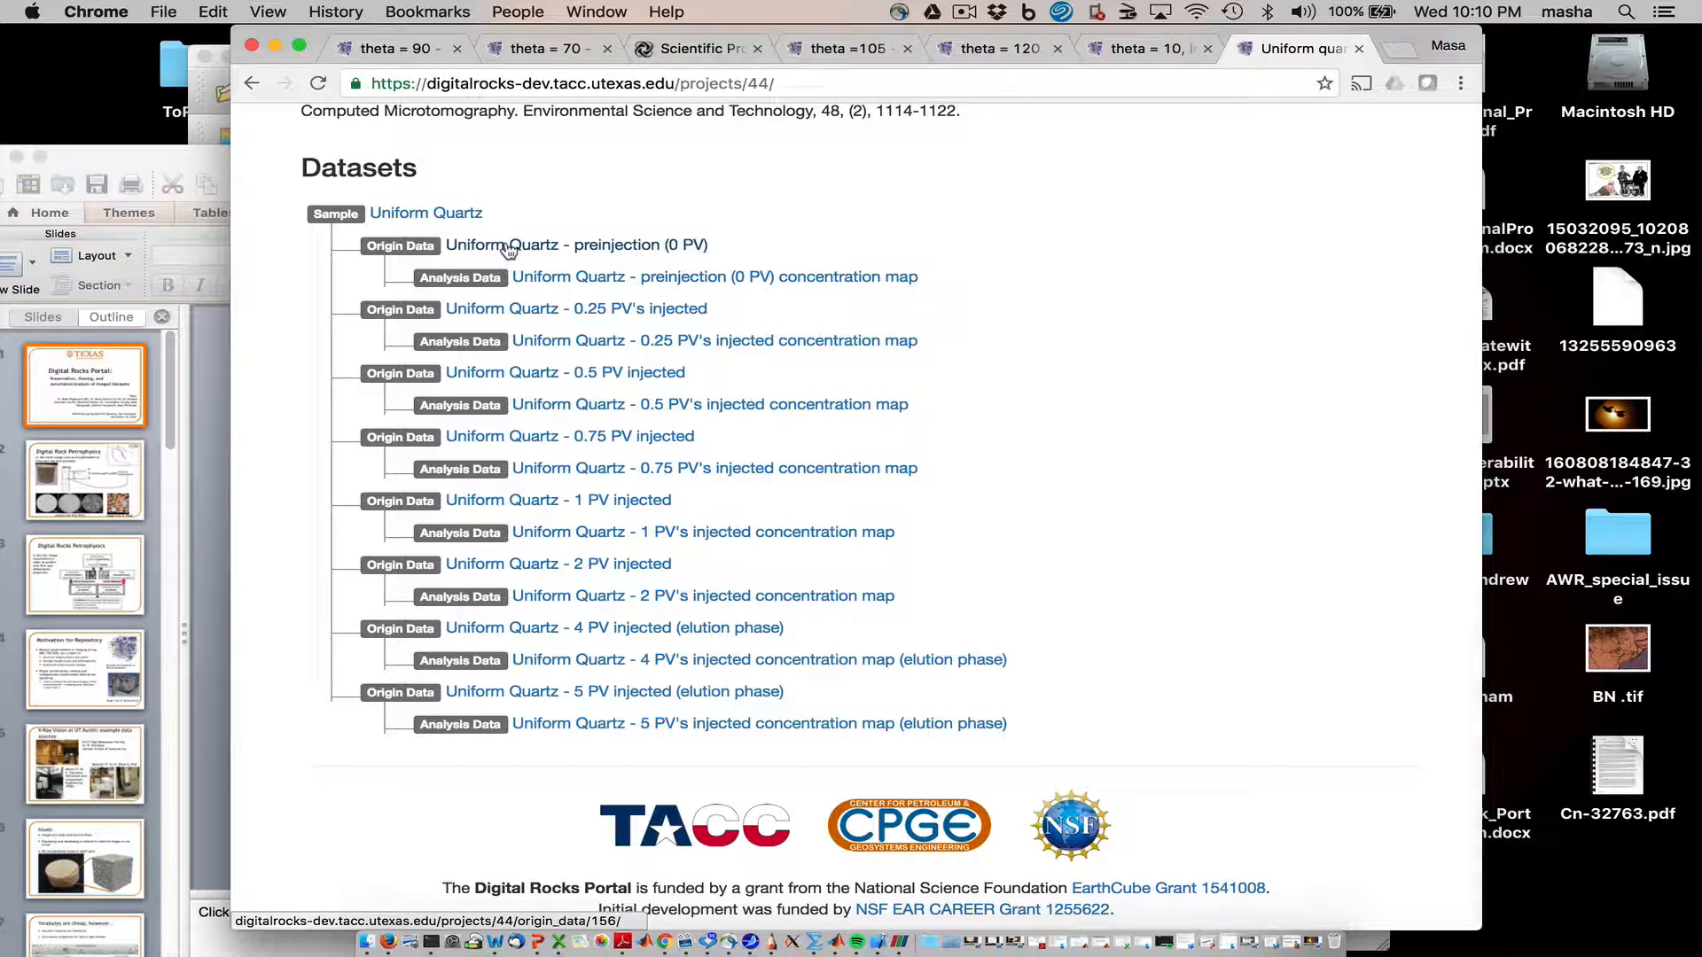
pyautogui.click(508, 250)
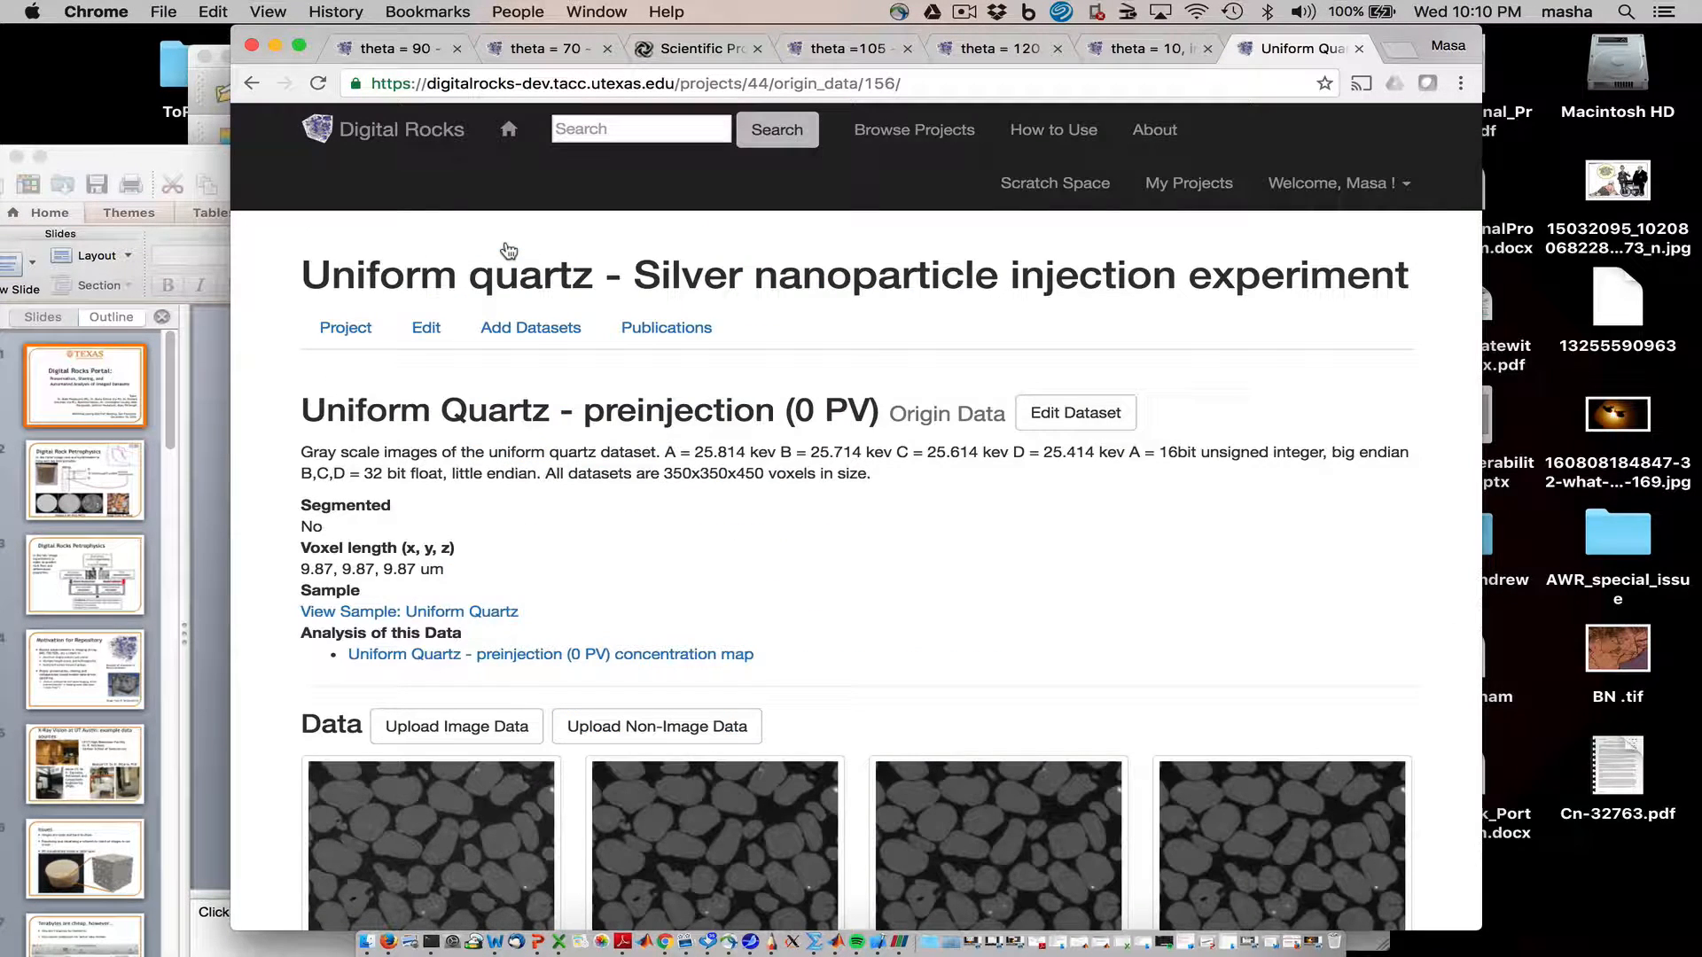
# Step: View the GIF animation of the CQ_0_A image data and return to the dataset page
pyautogui.scroll(-3, 508, 251)
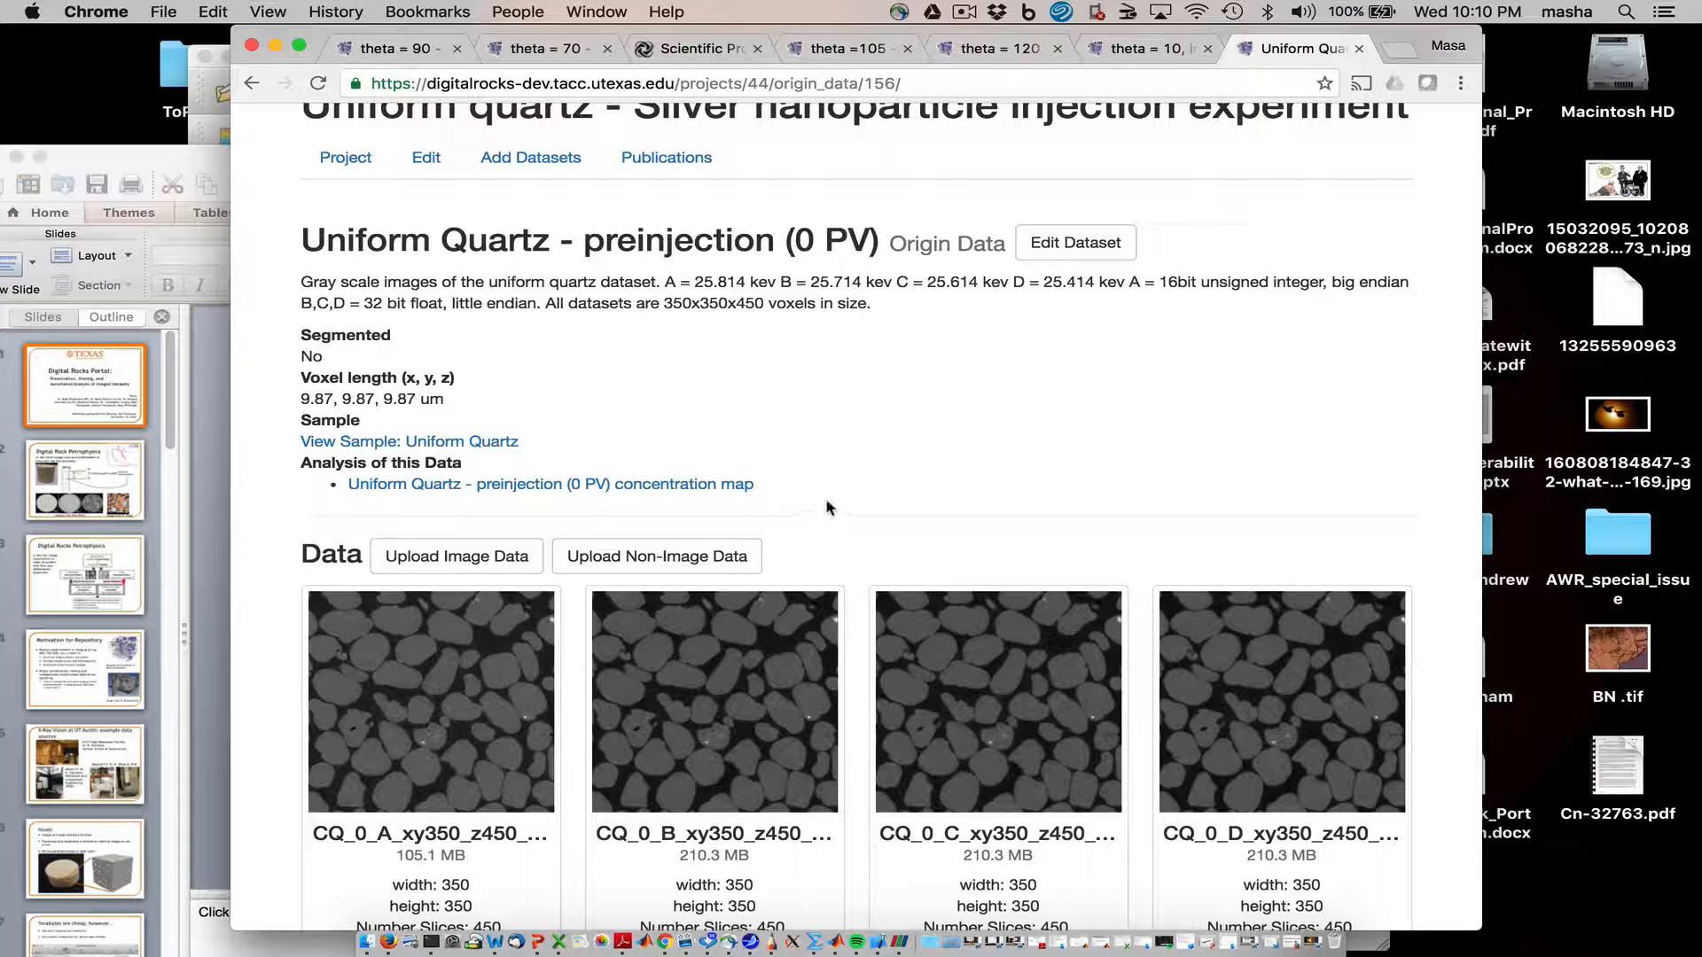
pyautogui.scroll(-3, 825, 504)
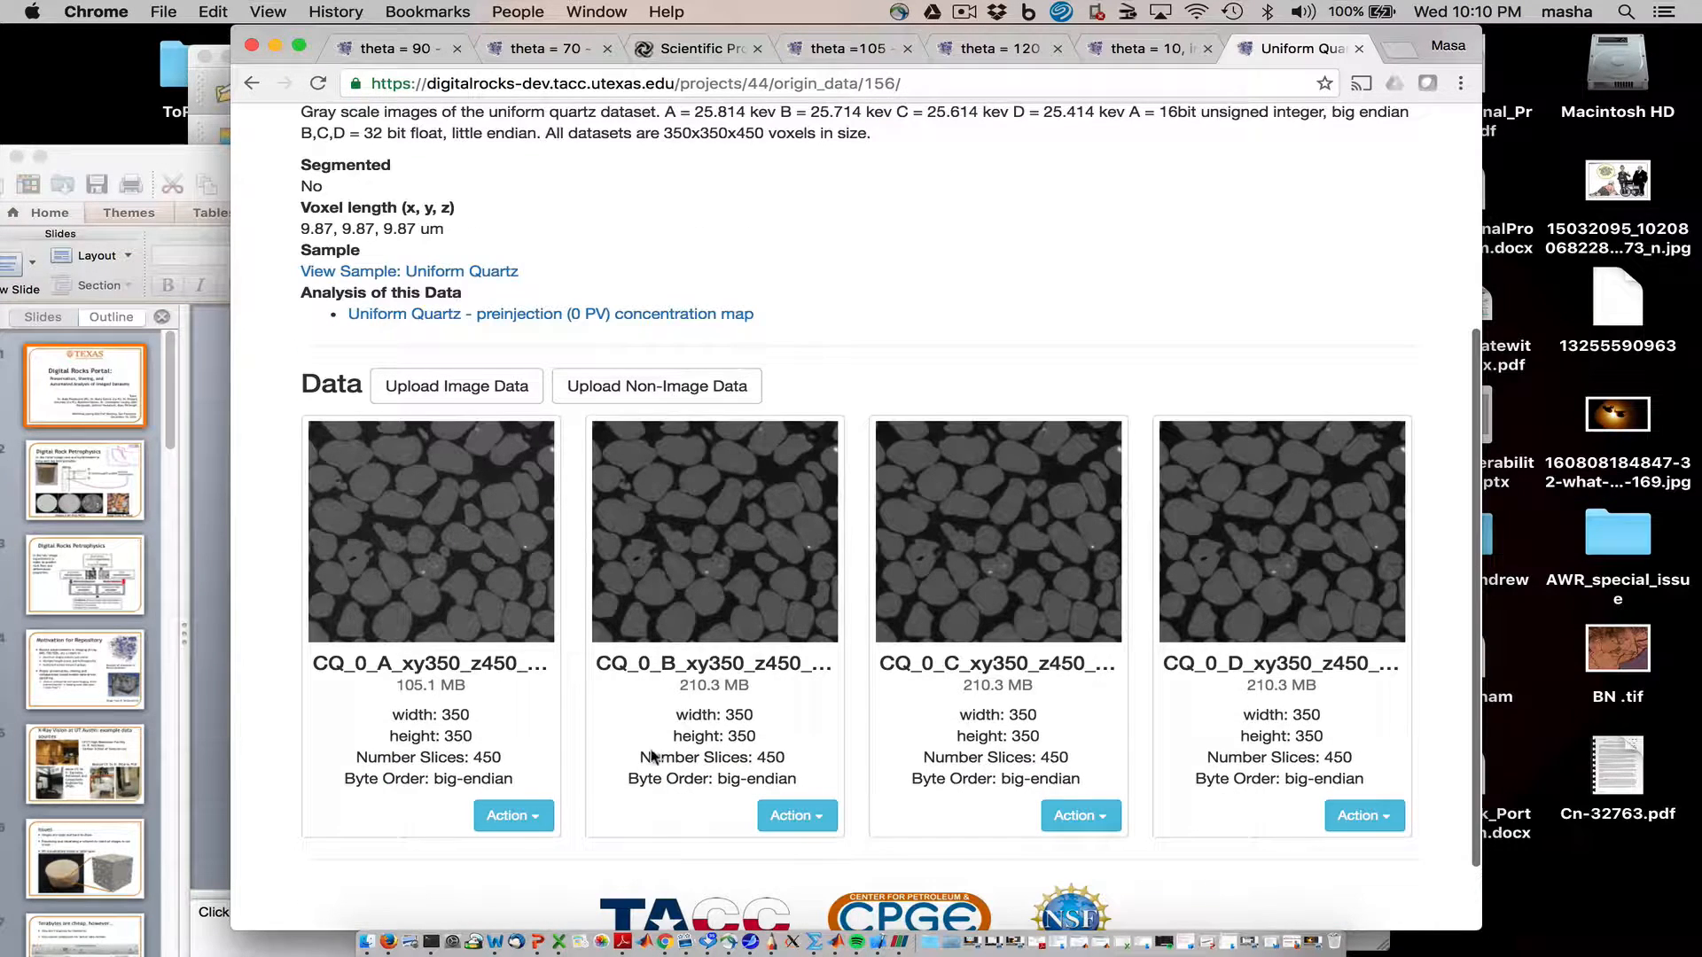
pyautogui.click(518, 816)
pyautogui.click(558, 882)
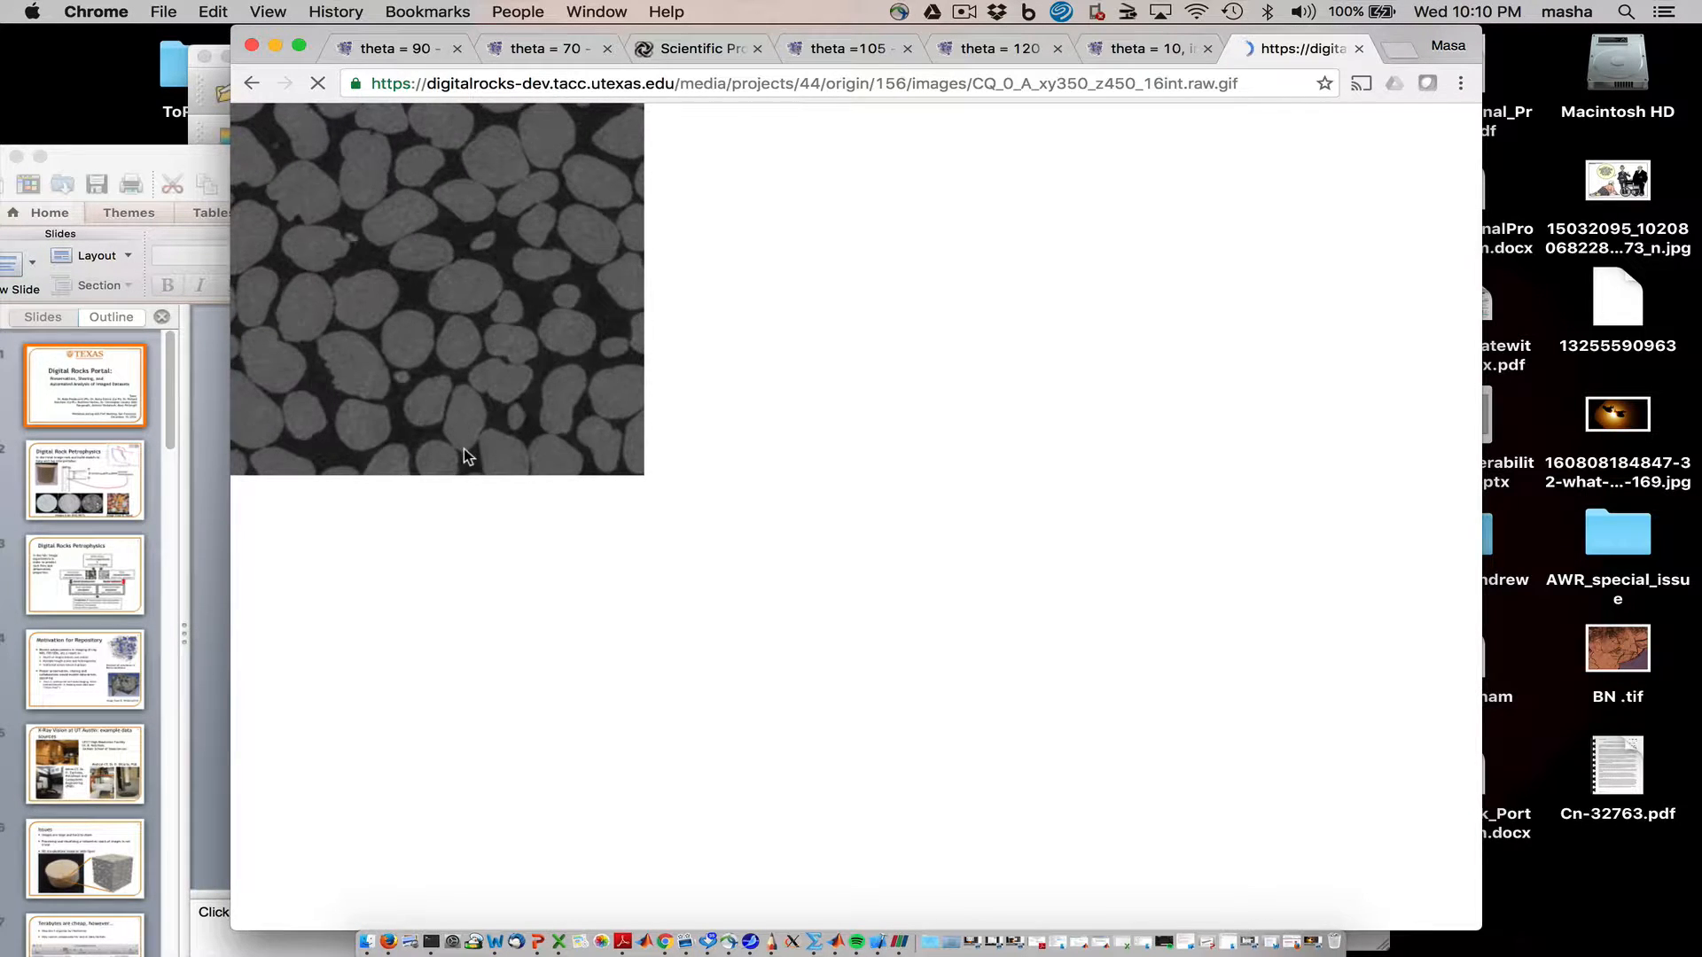
pyautogui.click(251, 84)
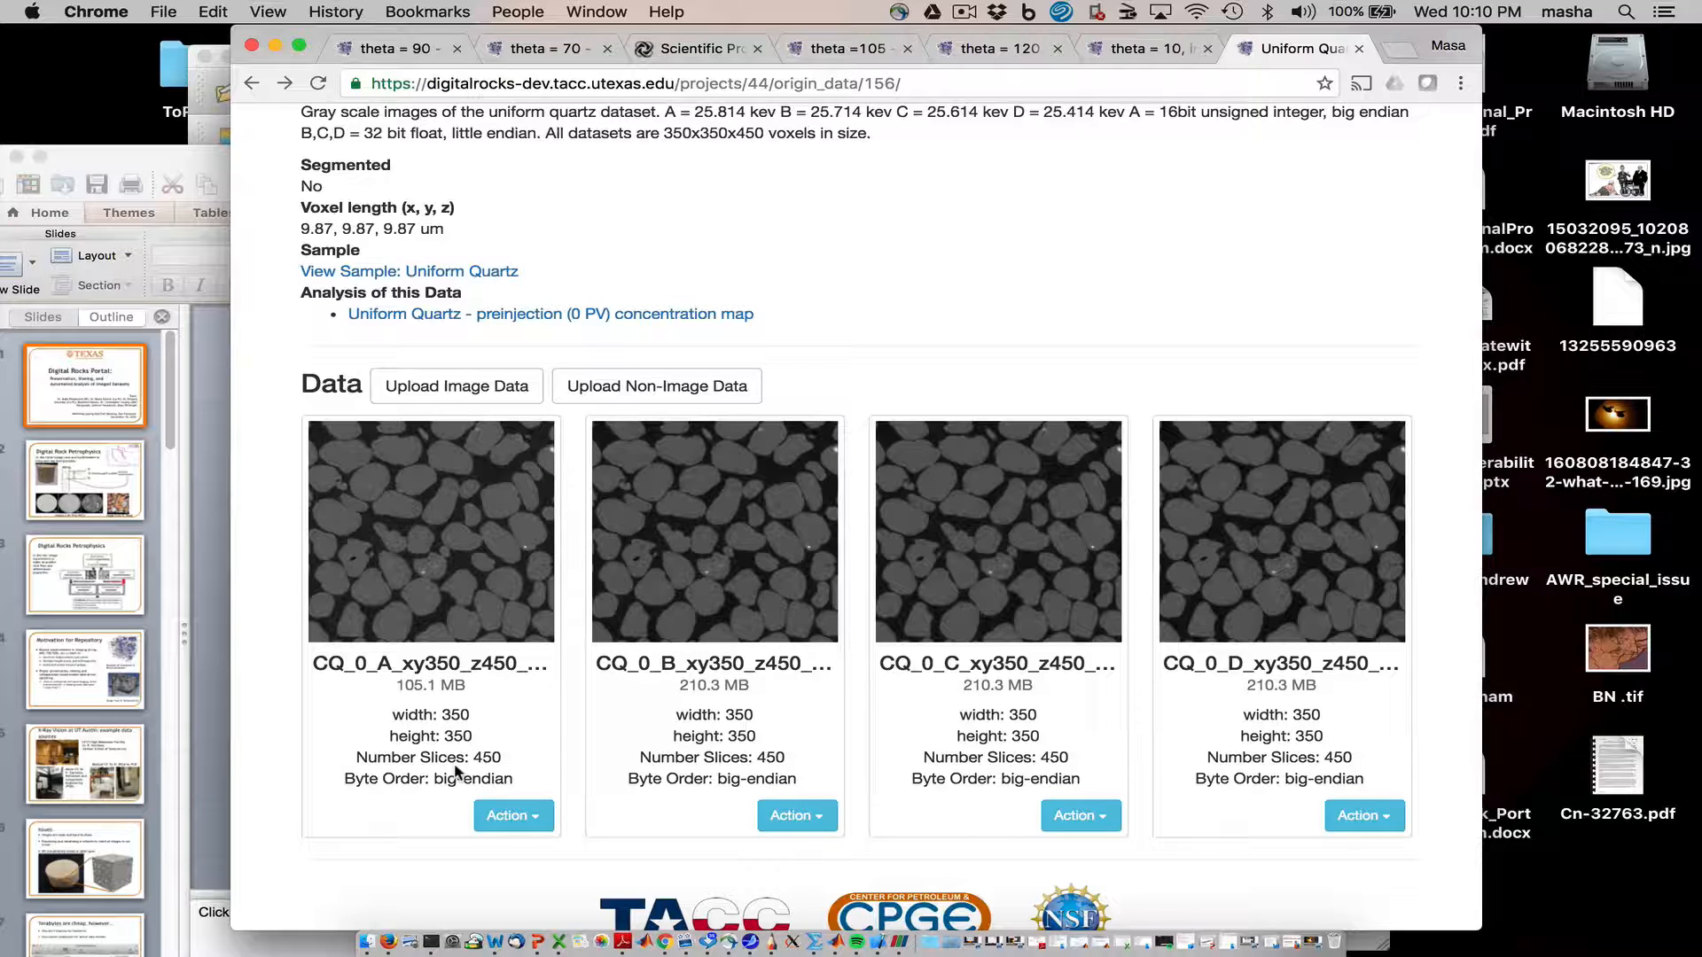
pyautogui.scroll(2, 456, 771)
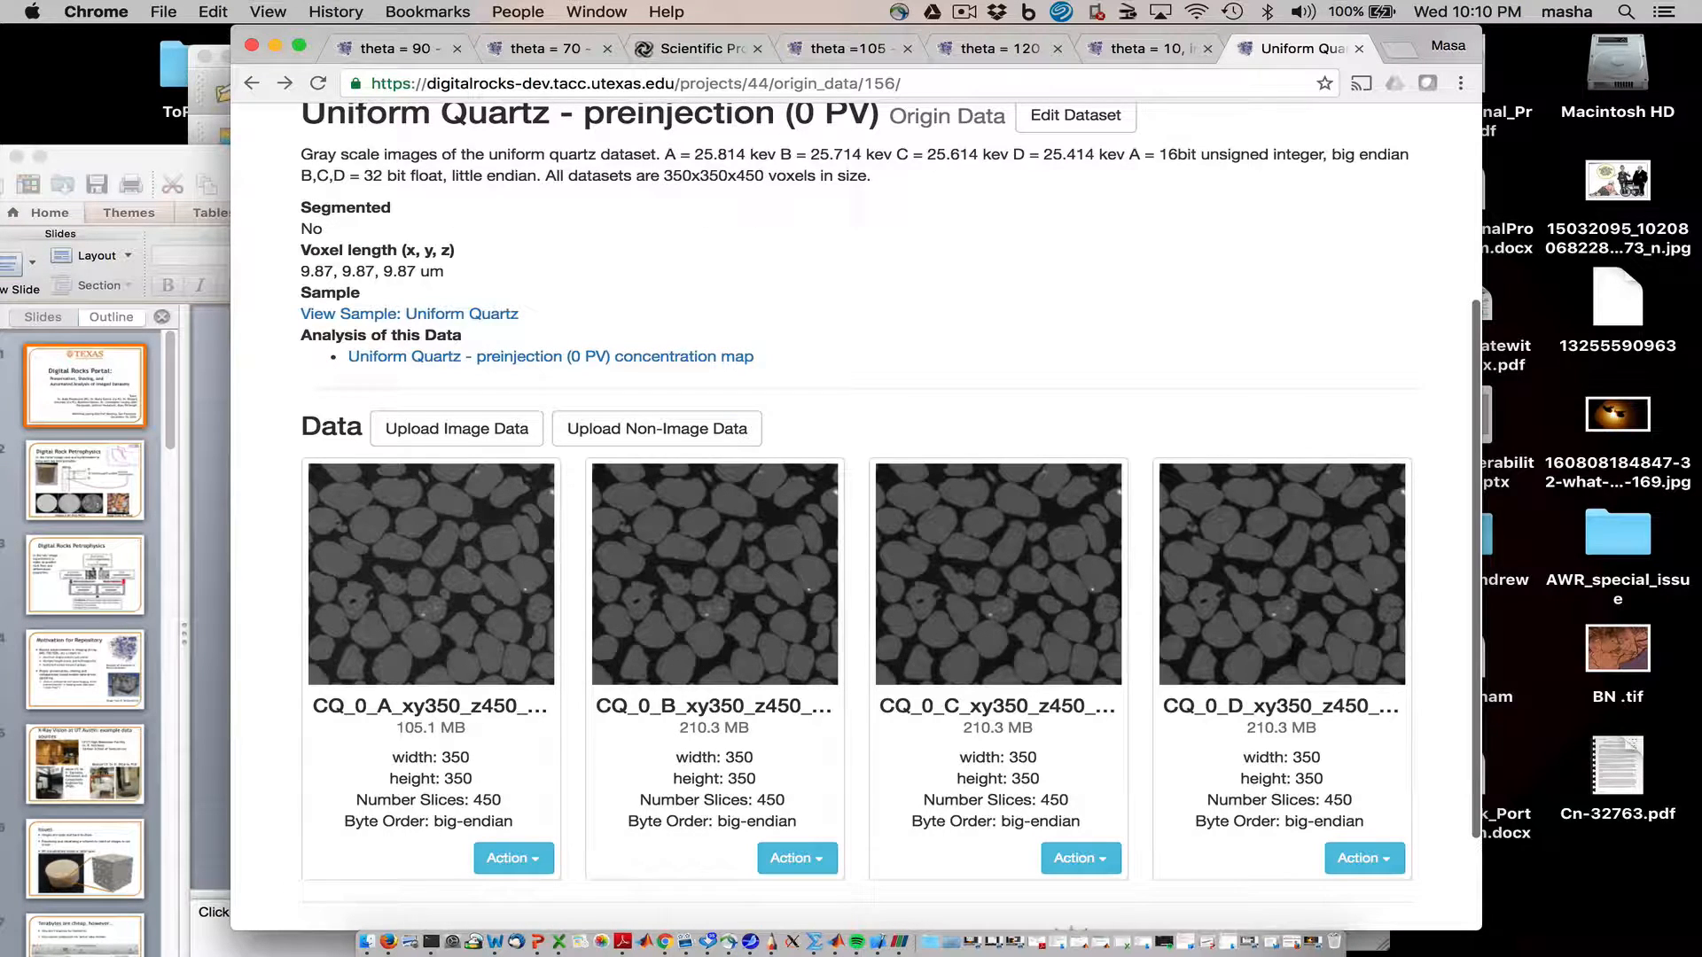
pyautogui.click(530, 858)
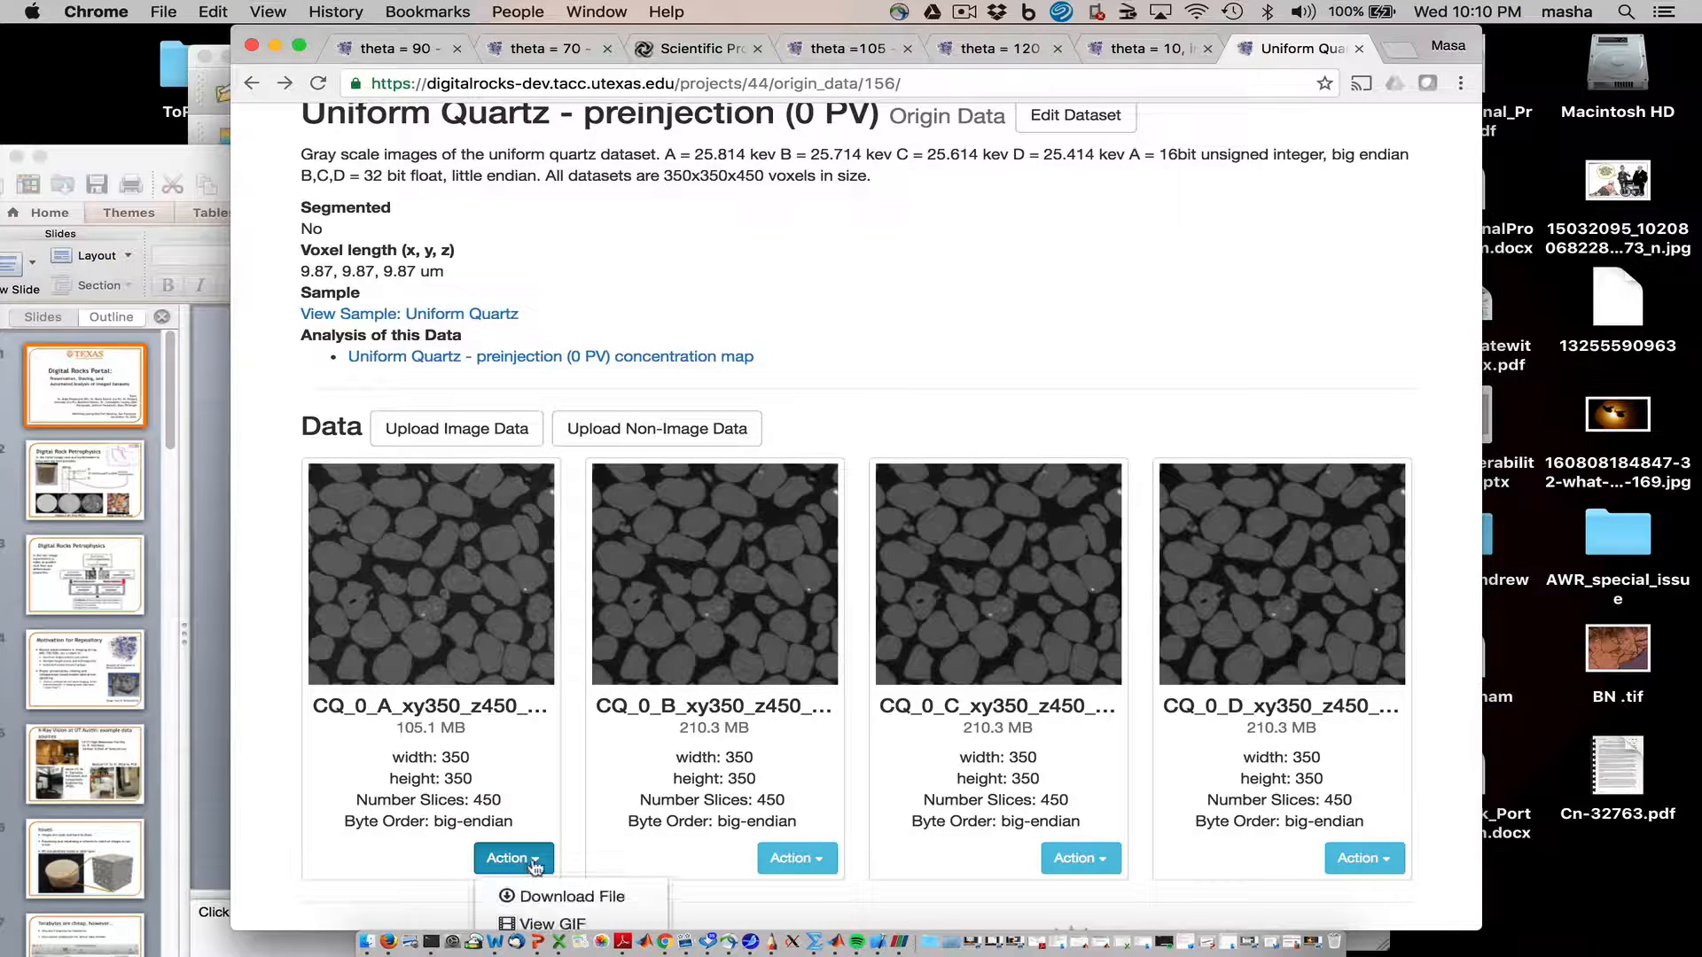
pyautogui.click(563, 897)
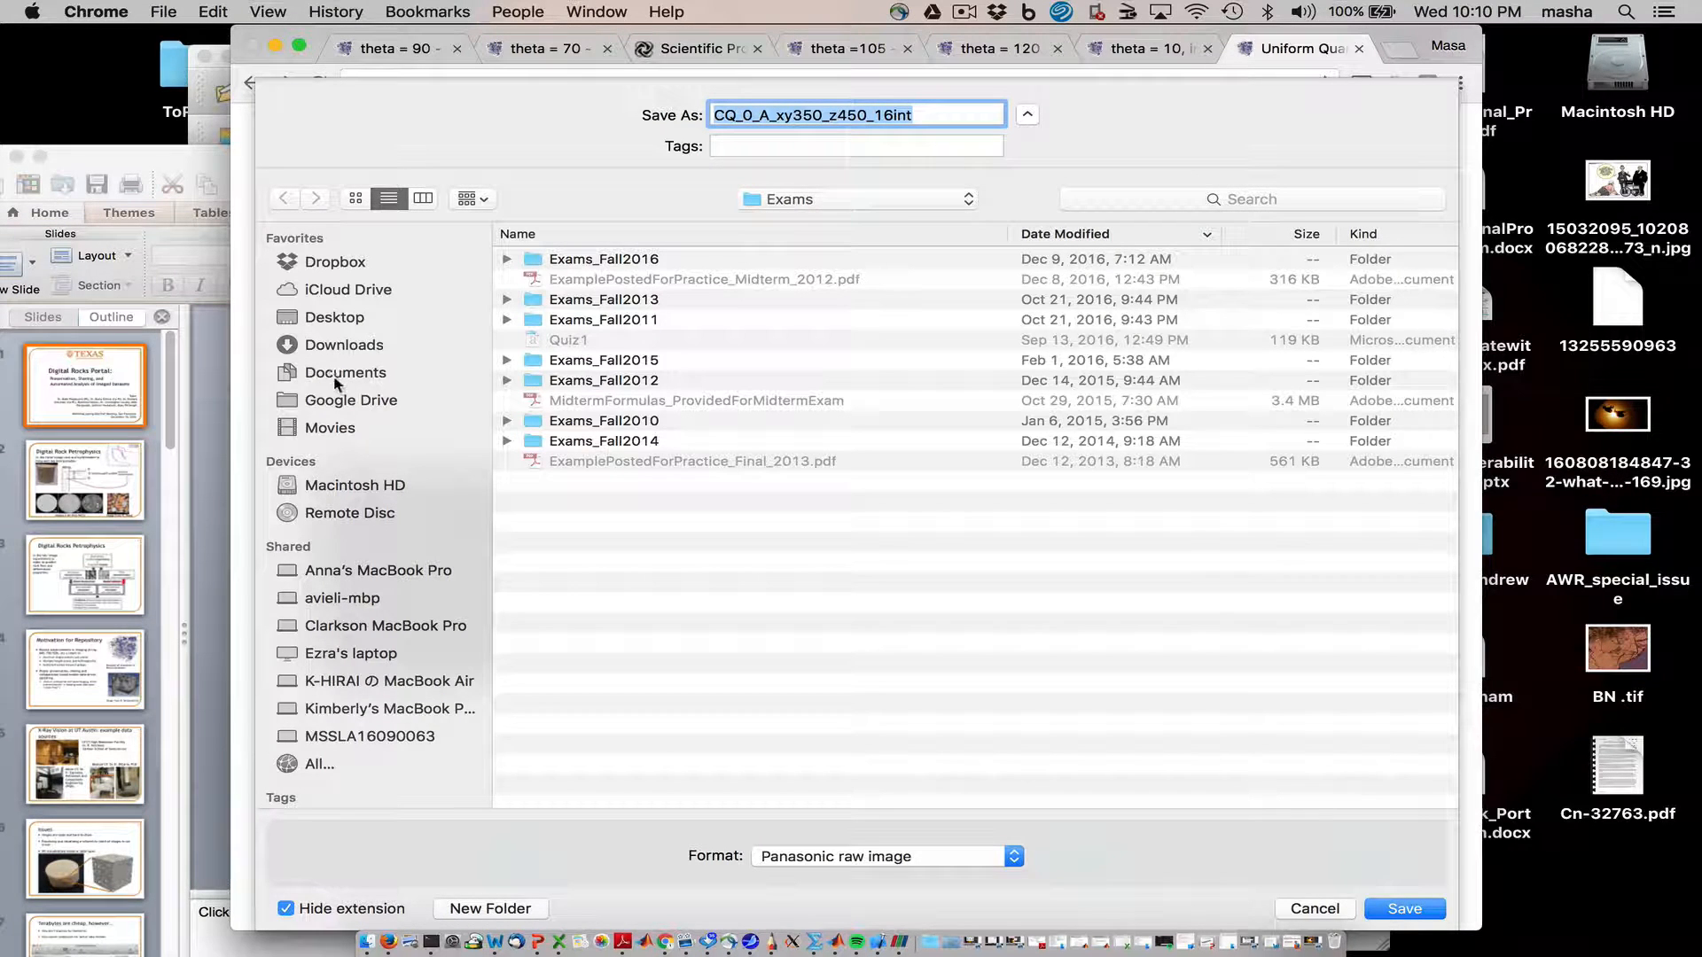
pyautogui.click(355, 346)
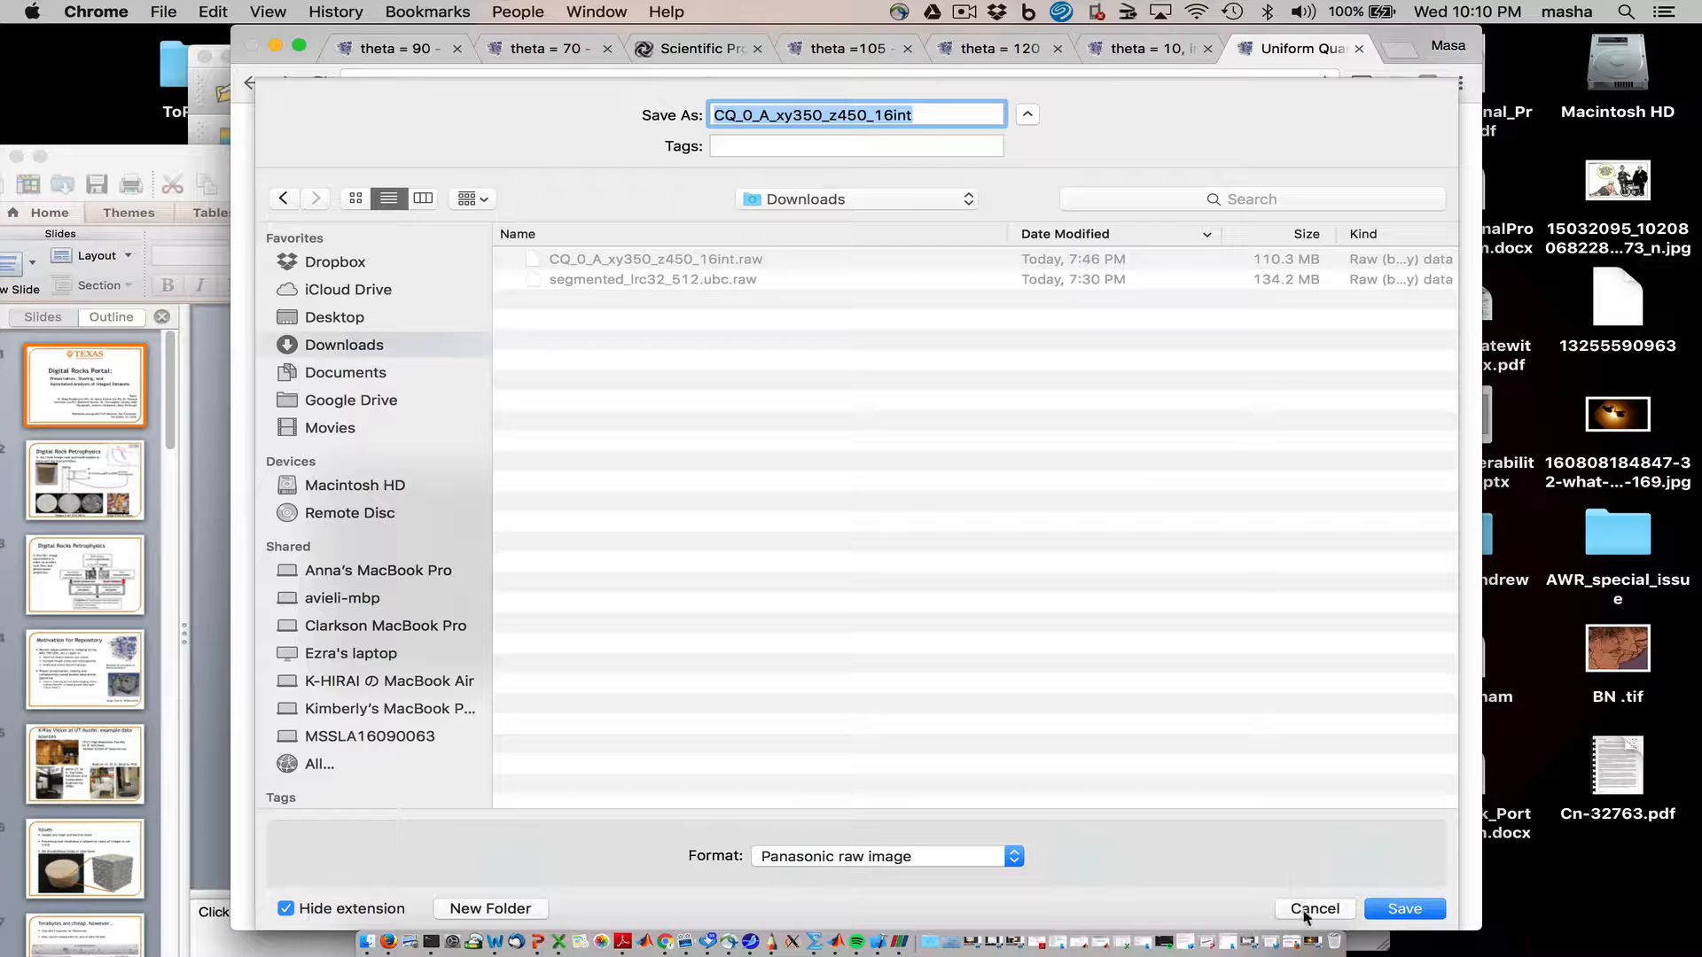
pyautogui.click(1334, 911)
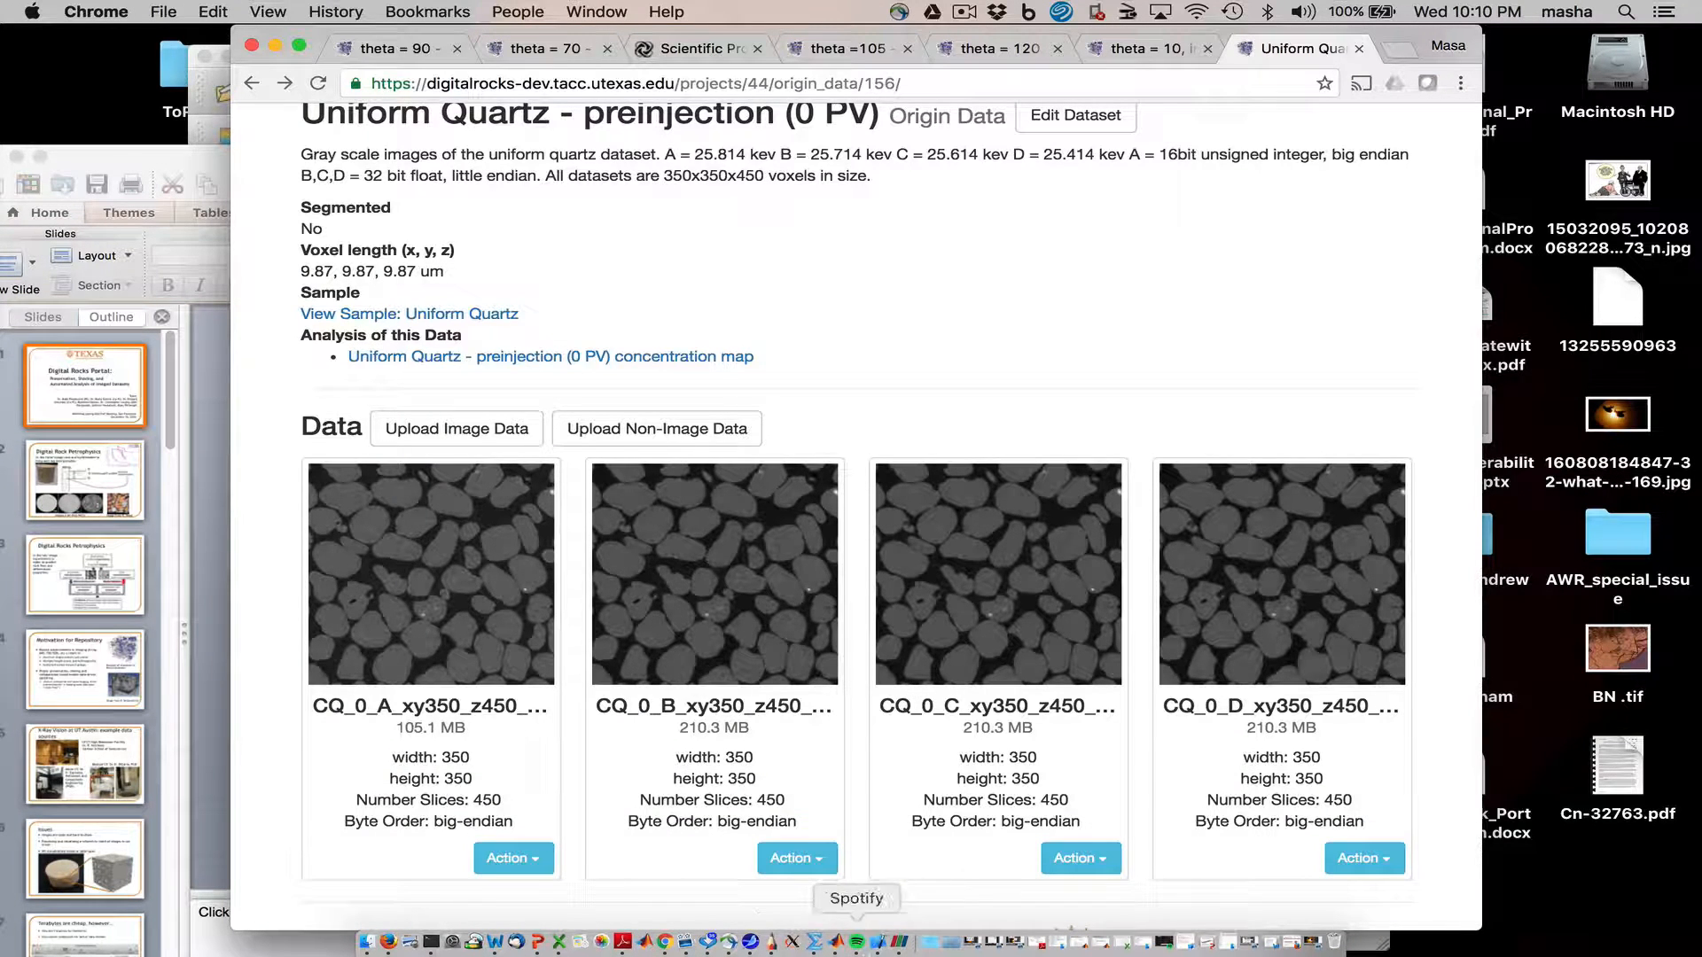
# Step: Switch to ParaView and select CQ_0_A_xy350_z450_16int.raw in the Downloads folder as the file to open
pyautogui.click(900, 943)
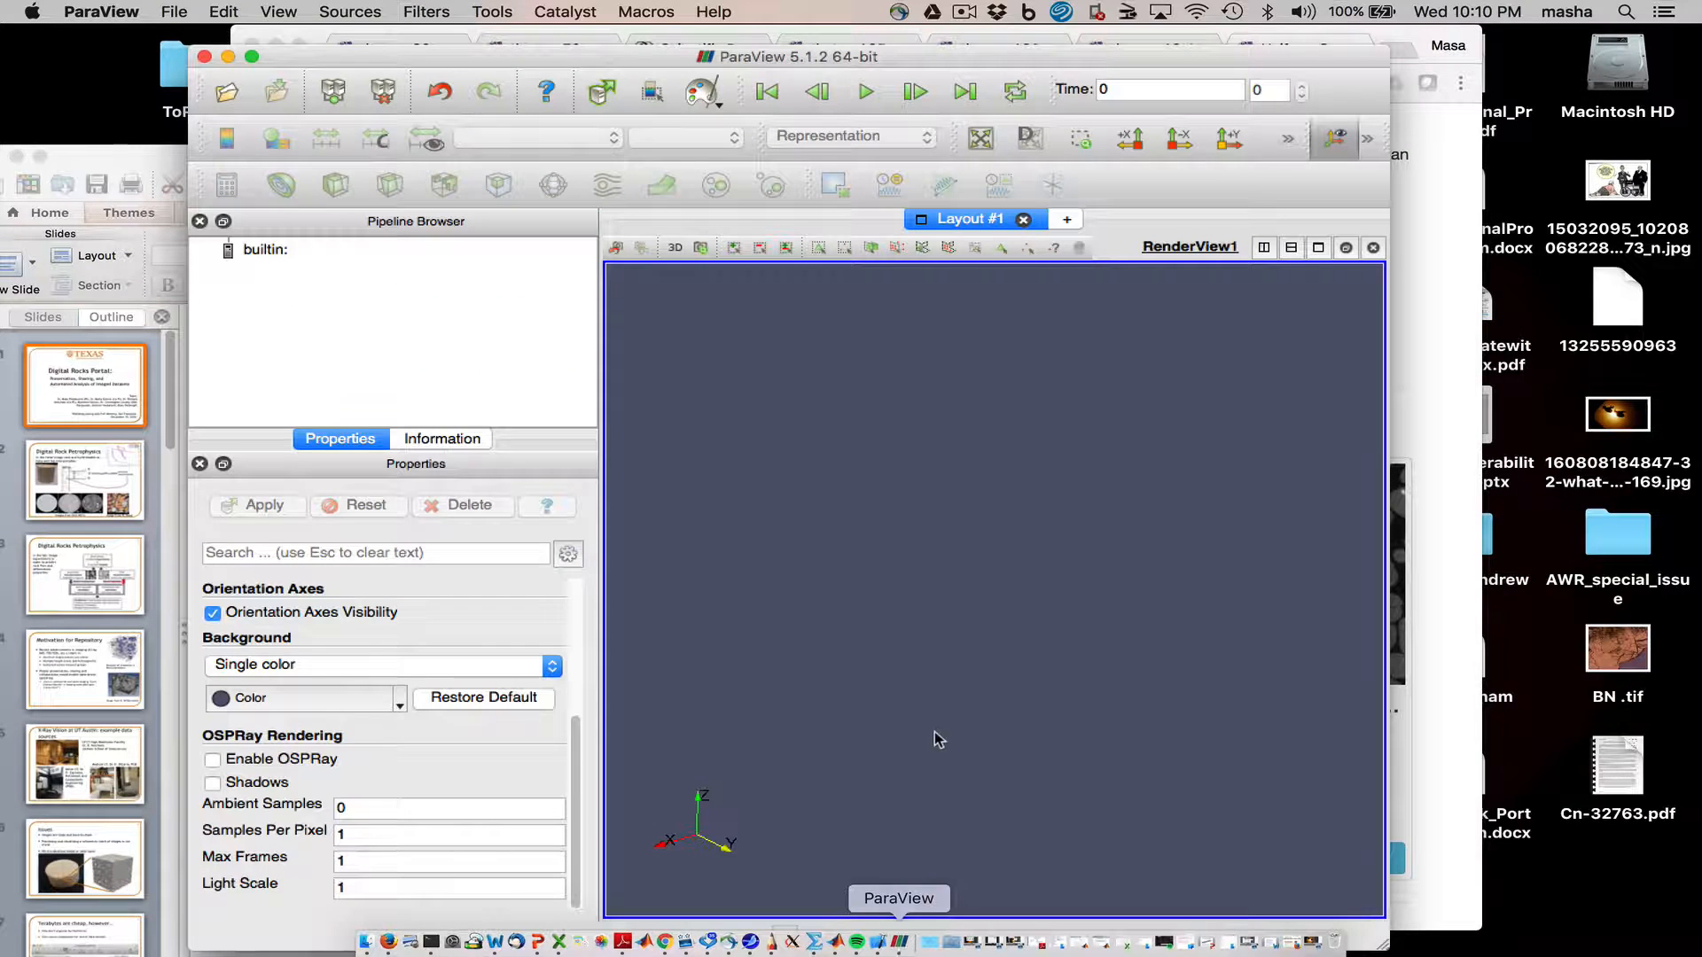
pyautogui.click(115, 12)
pyautogui.moveTo(174, 11)
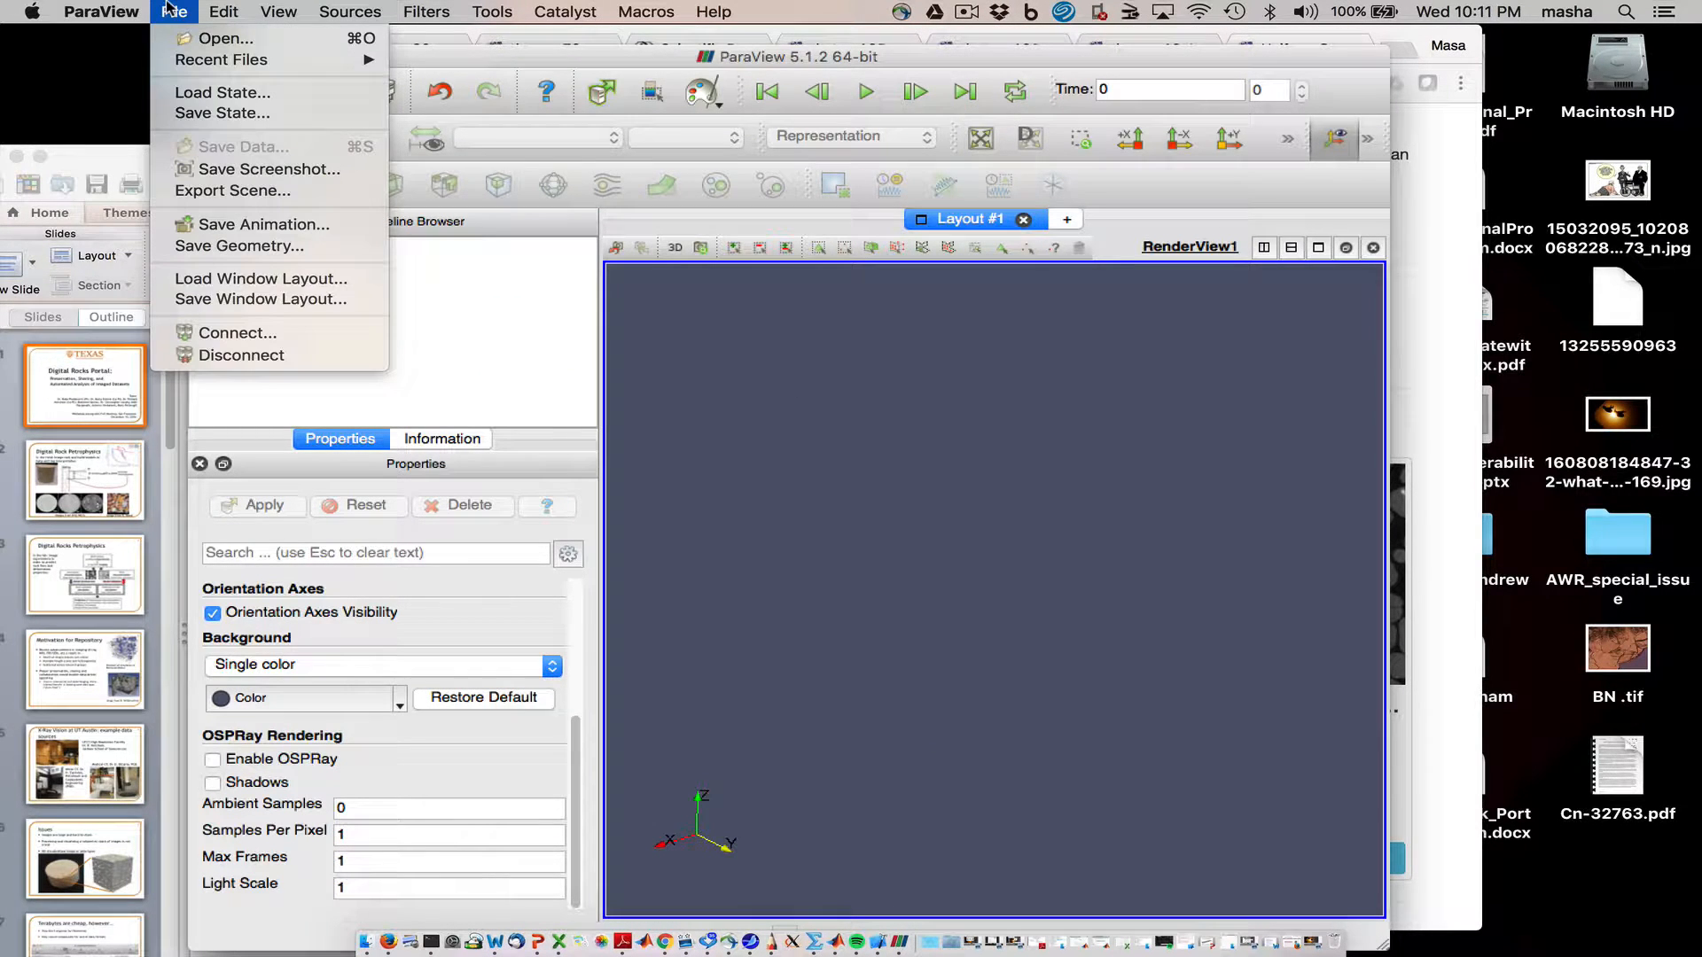
pyautogui.click(201, 43)
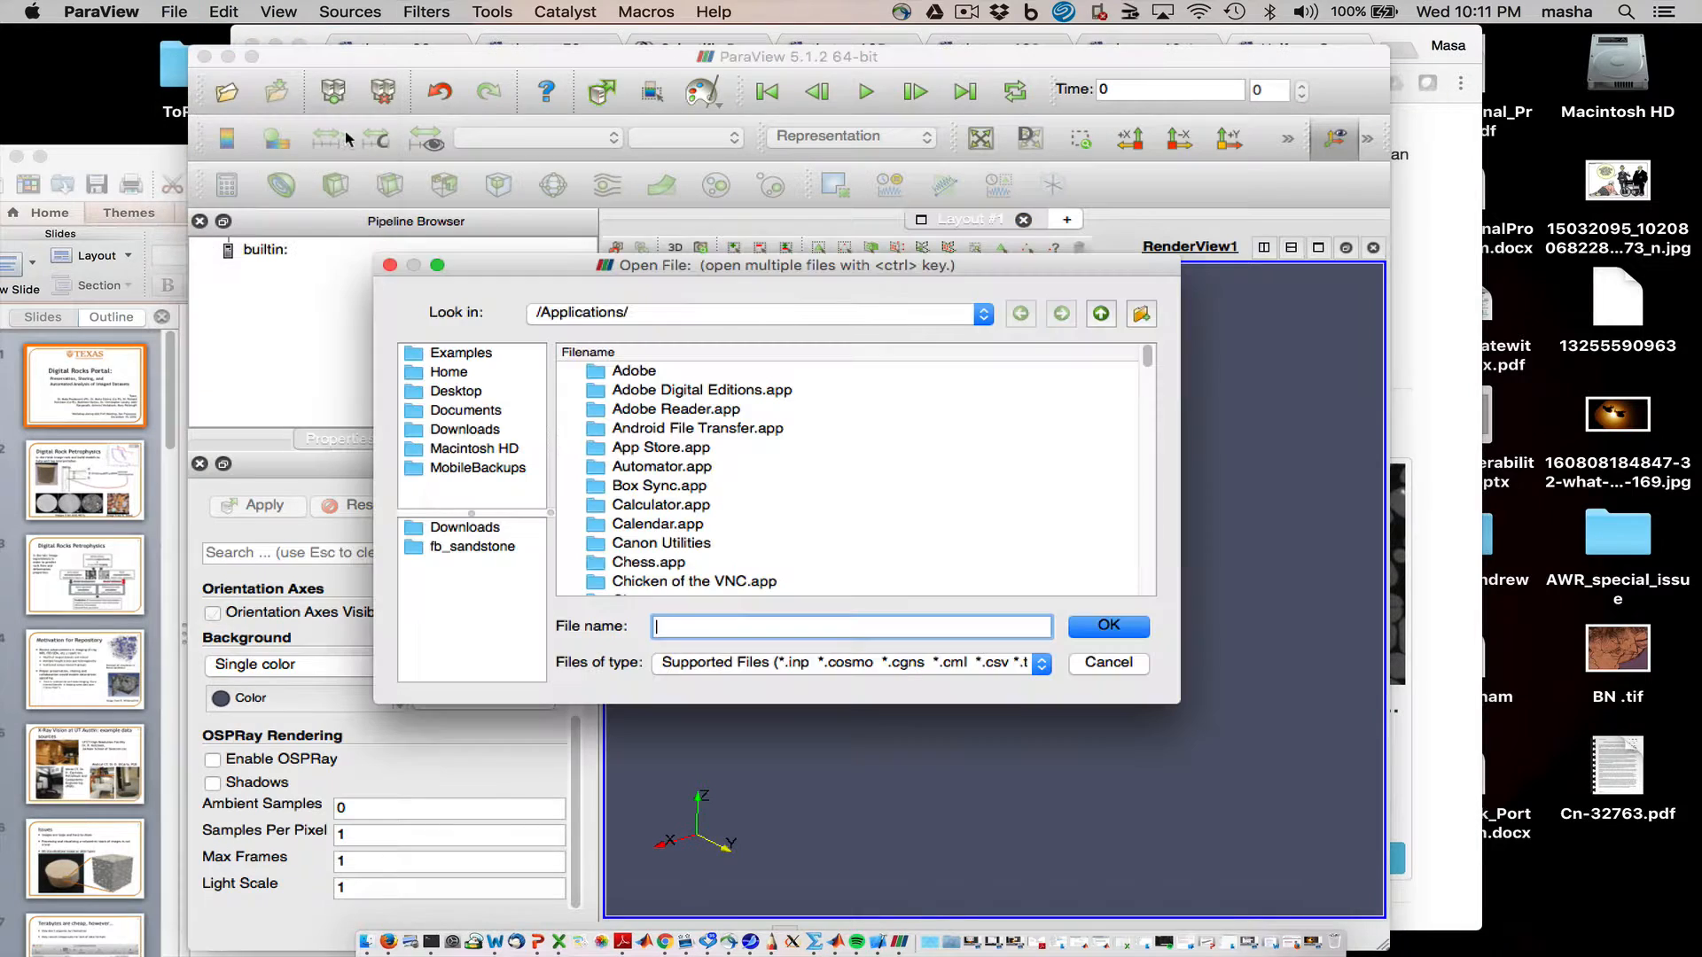
pyautogui.moveTo(657, 269); pyautogui.dragTo(733, 242)
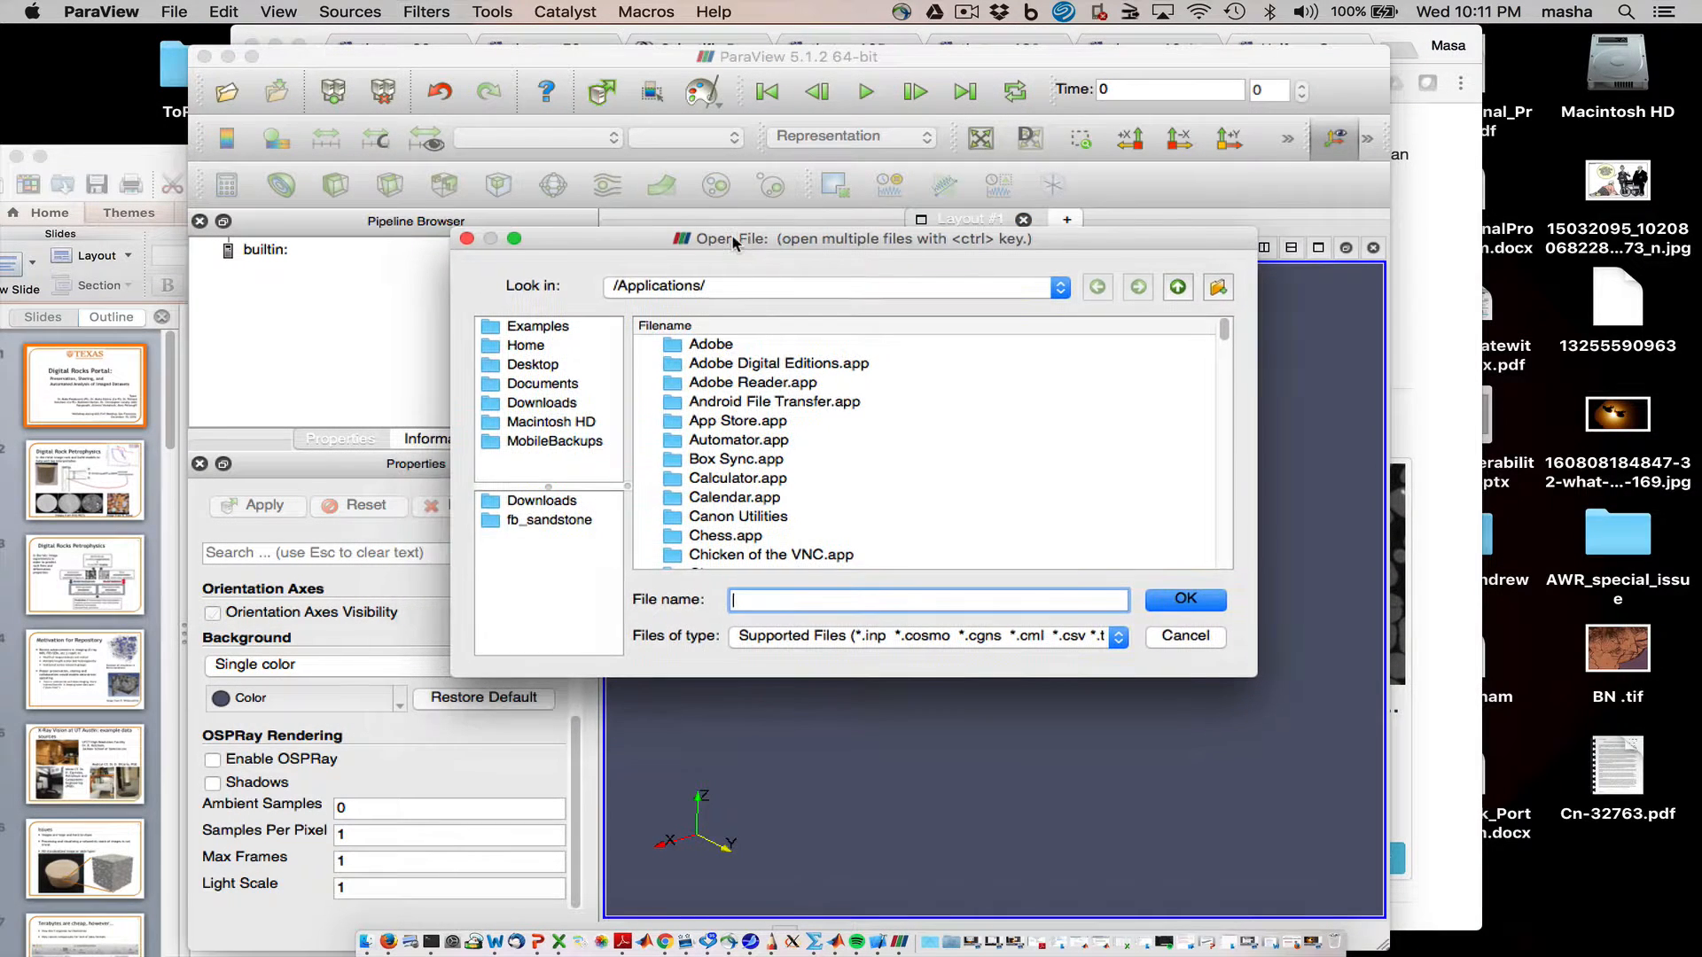
pyautogui.click(550, 404)
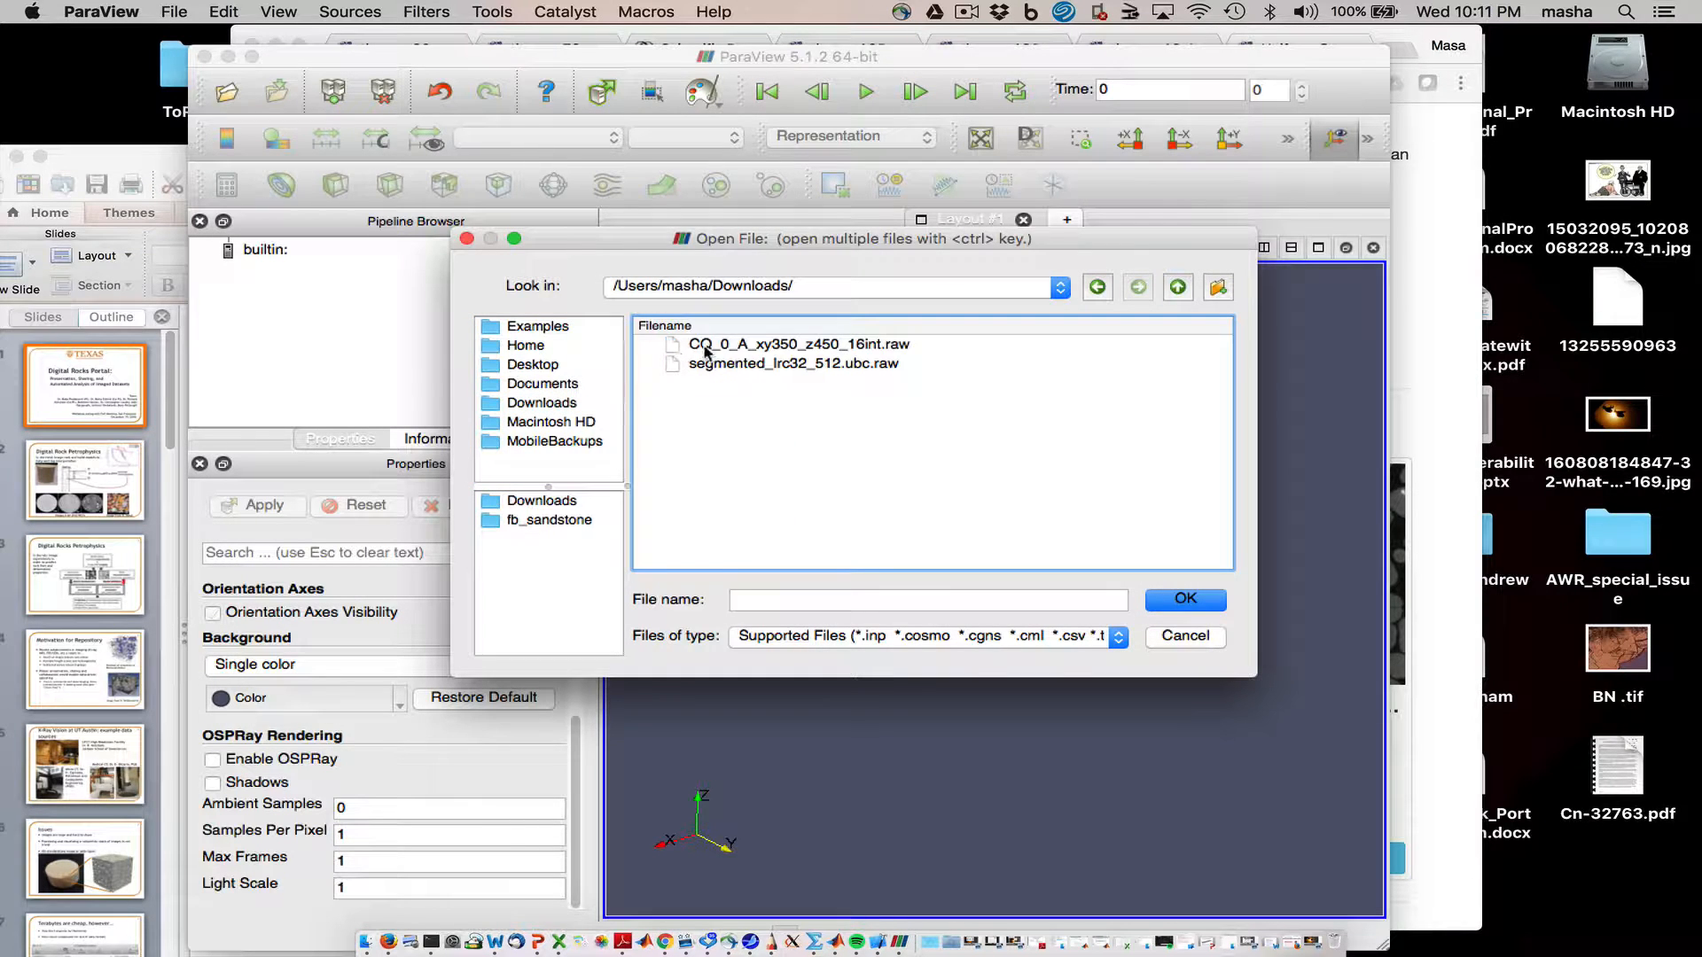
pyautogui.click(722, 350)
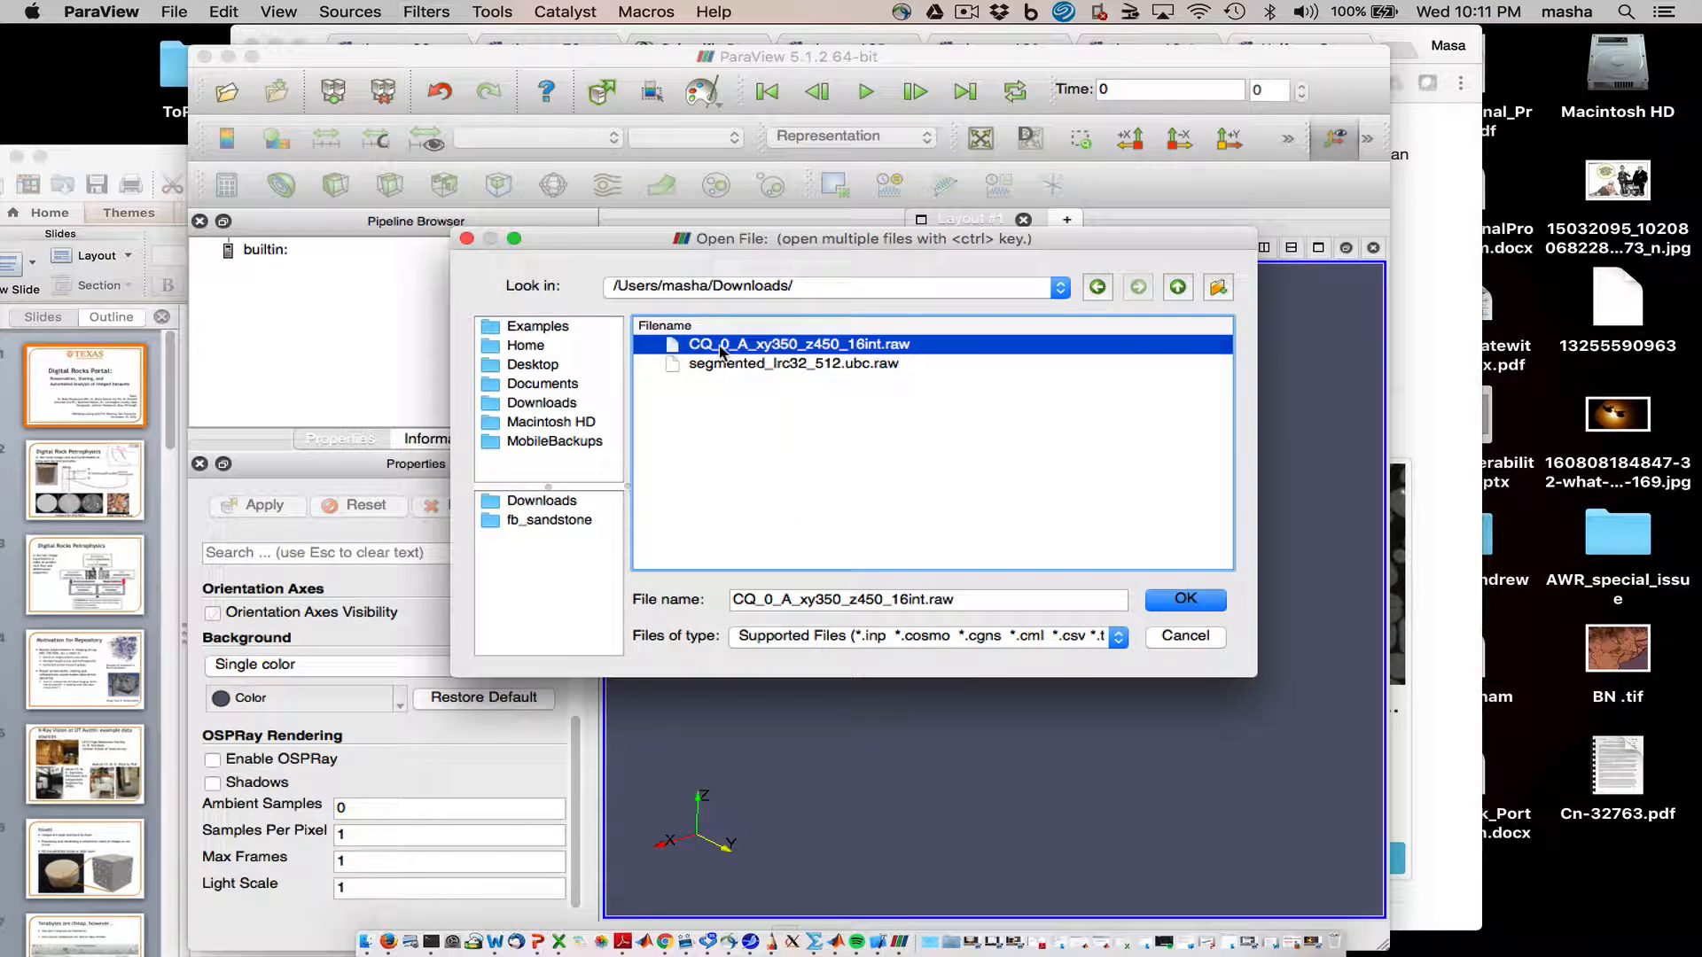
# Step: Set the file type for opening to Raw (binary) Files(*.raw)
pyautogui.click(1115, 643)
pyautogui.press('Down')
pyautogui.press('Down')
pyautogui.press('Down')
pyautogui.press('Down')
pyautogui.press('Down')
pyautogui.press('Down')
pyautogui.press('Down')
pyautogui.press('Down')
pyautogui.press('Down')
pyautogui.press('Down')
pyautogui.press('Down')
pyautogui.press('Down')
pyautogui.press('Down')
pyautogui.press('Down')
pyautogui.press('Down')
pyautogui.press('Down')
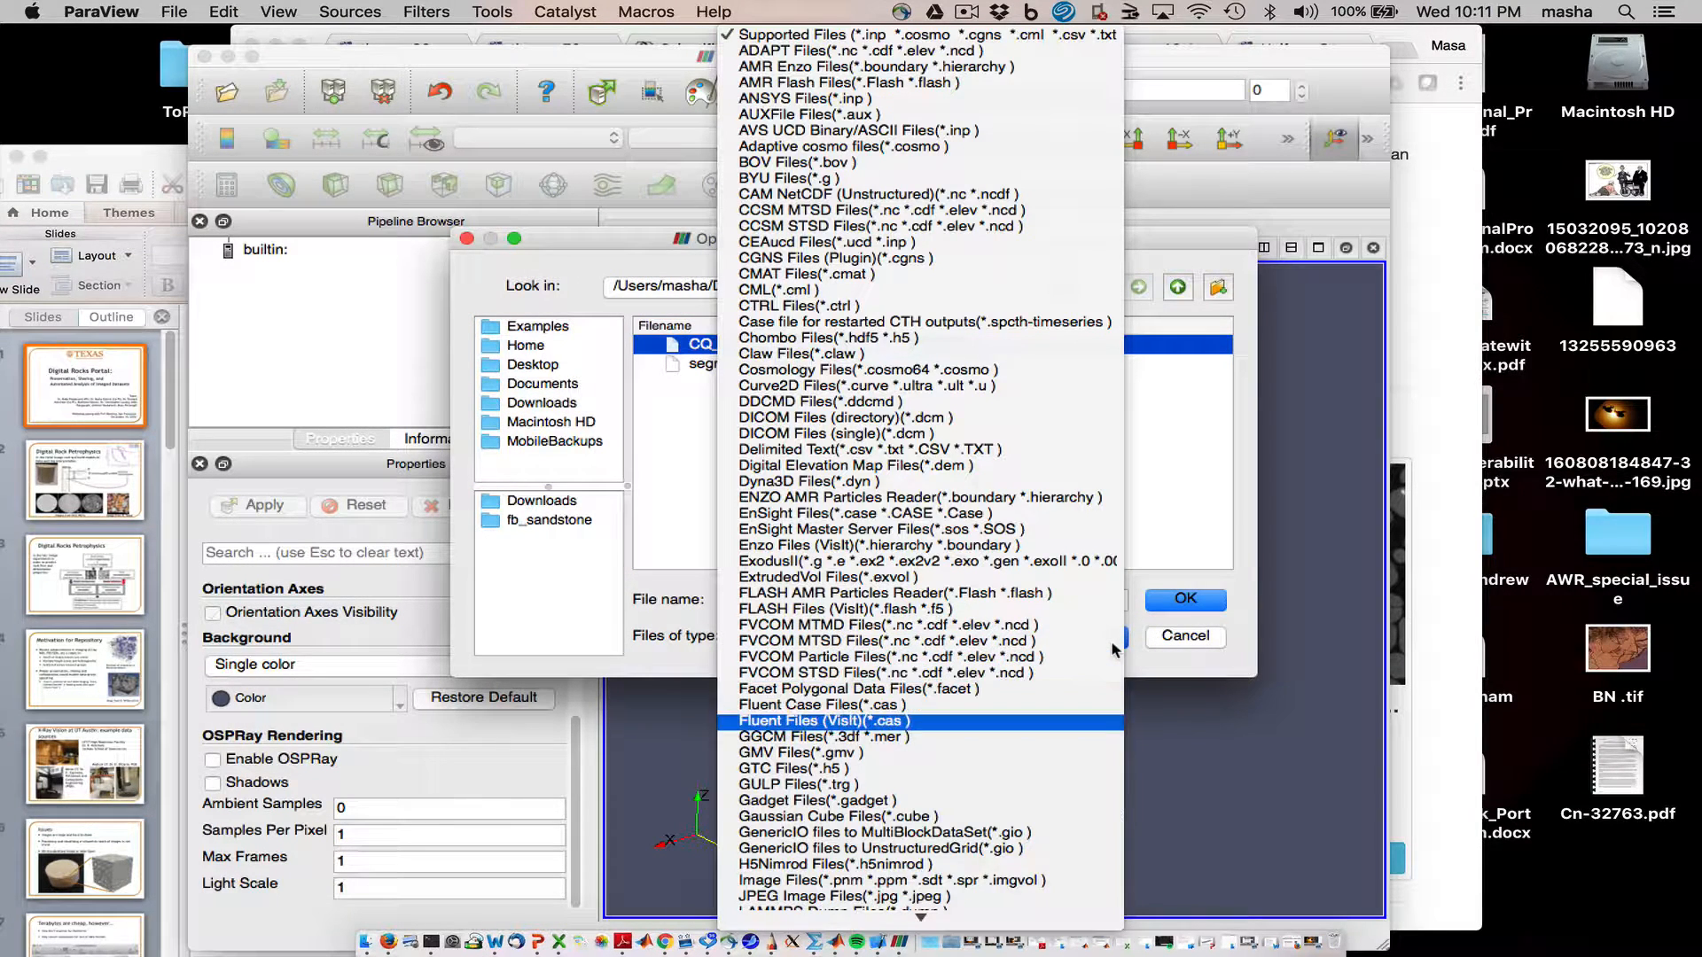
pyautogui.press('Down')
pyautogui.press('Down')
pyautogui.press('Down')
pyautogui.press('Down')
pyautogui.press('Down')
pyautogui.press('Down')
pyautogui.press('Down')
pyautogui.press('Down')
pyautogui.press('Down')
pyautogui.press('Down')
pyautogui.press('Down')
pyautogui.press('Down')
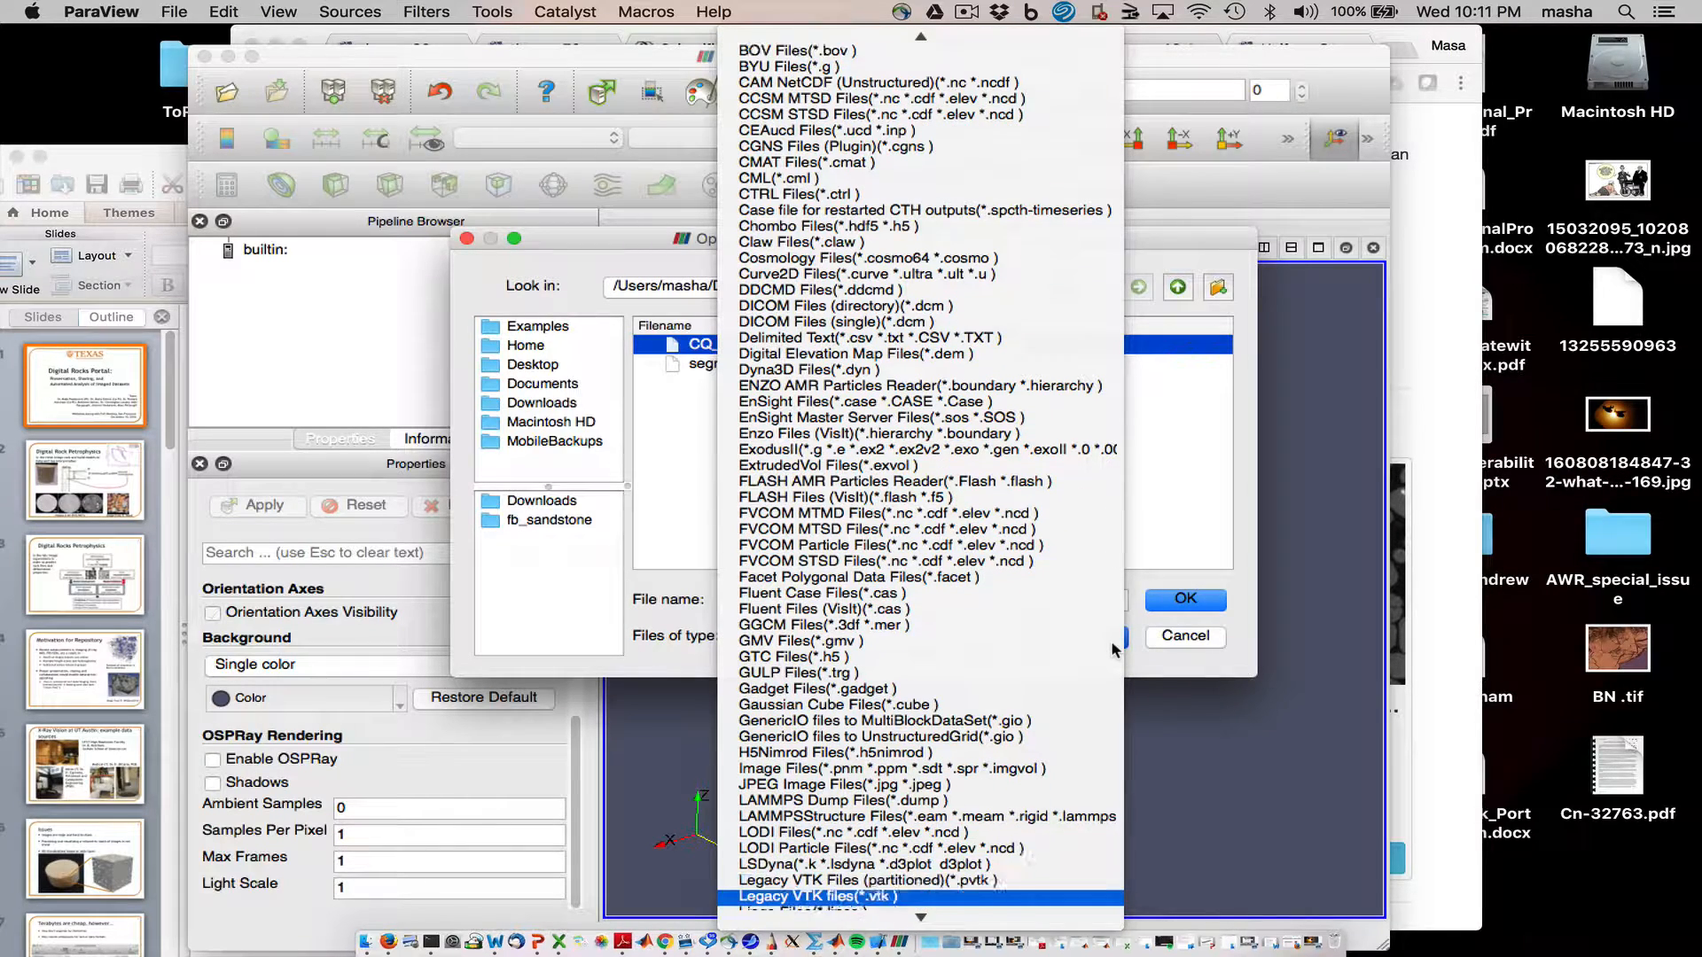
pyautogui.press('Down')
pyautogui.press('Down')
pyautogui.press('Down')
pyautogui.press('Down')
pyautogui.press('Down')
pyautogui.press('Down')
pyautogui.press('Down')
pyautogui.press('Down')
pyautogui.press('Down')
pyautogui.press('Down')
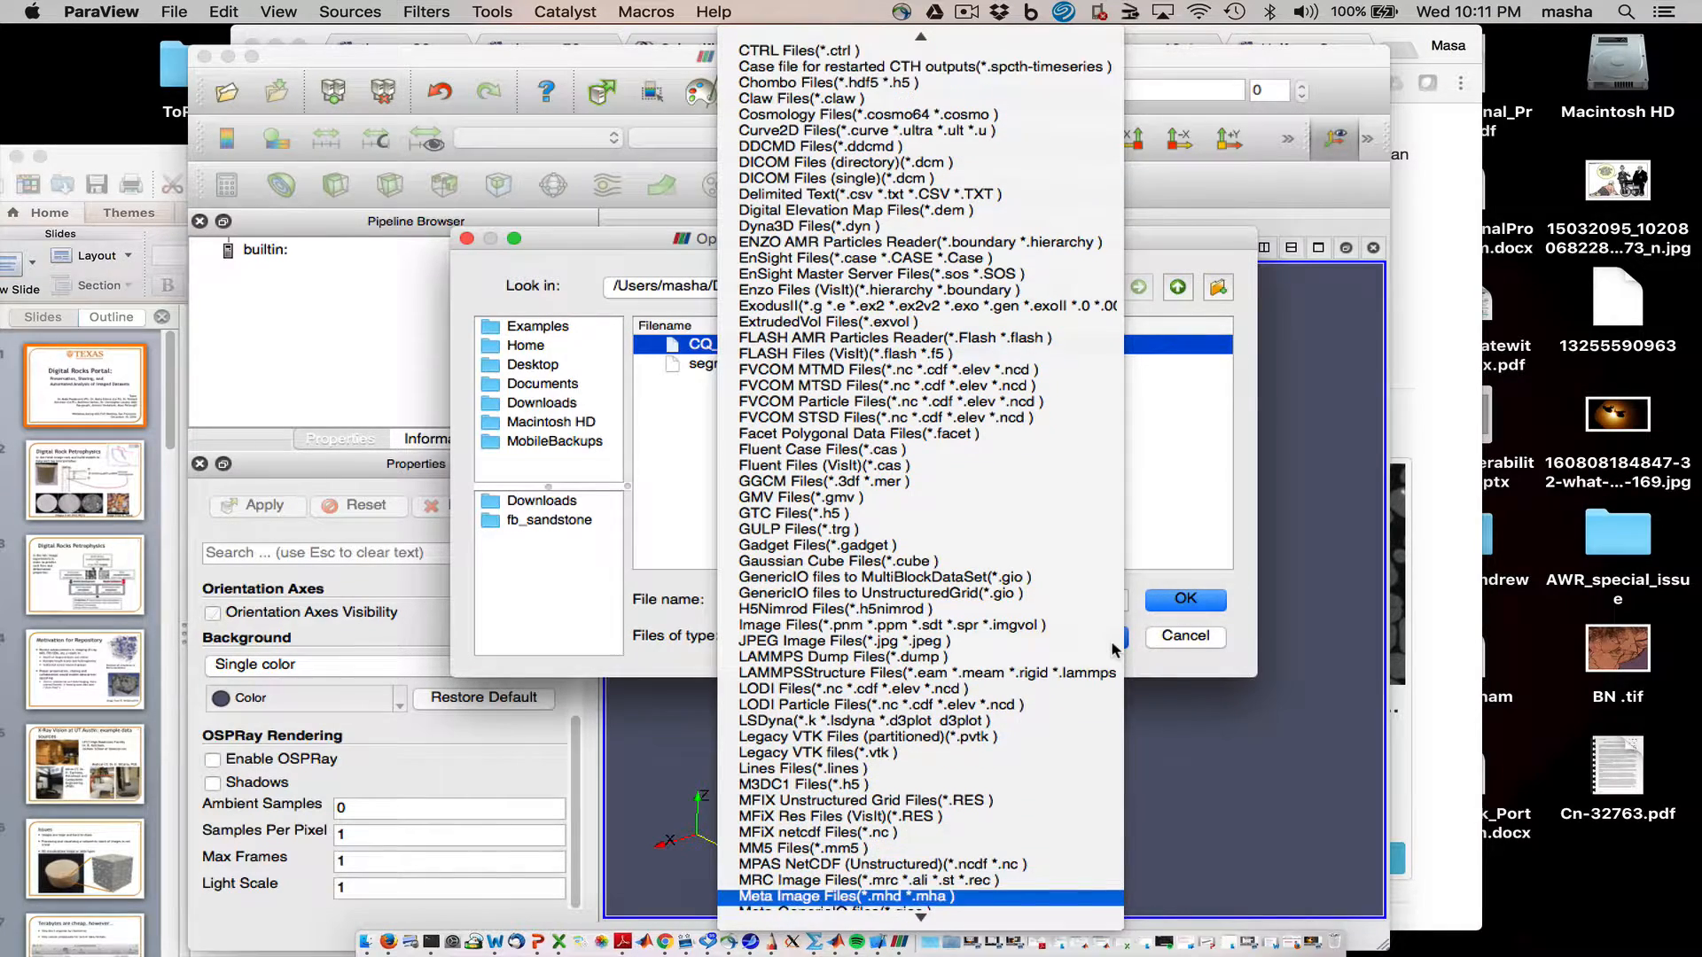
pyautogui.press('Down')
pyautogui.press('Down')
pyautogui.press('Down')
pyautogui.press('Down')
pyautogui.press('Down')
pyautogui.press('Down')
pyautogui.press('Down')
pyautogui.press('Down')
pyautogui.press('Down')
pyautogui.press('Down')
pyautogui.press('Down')
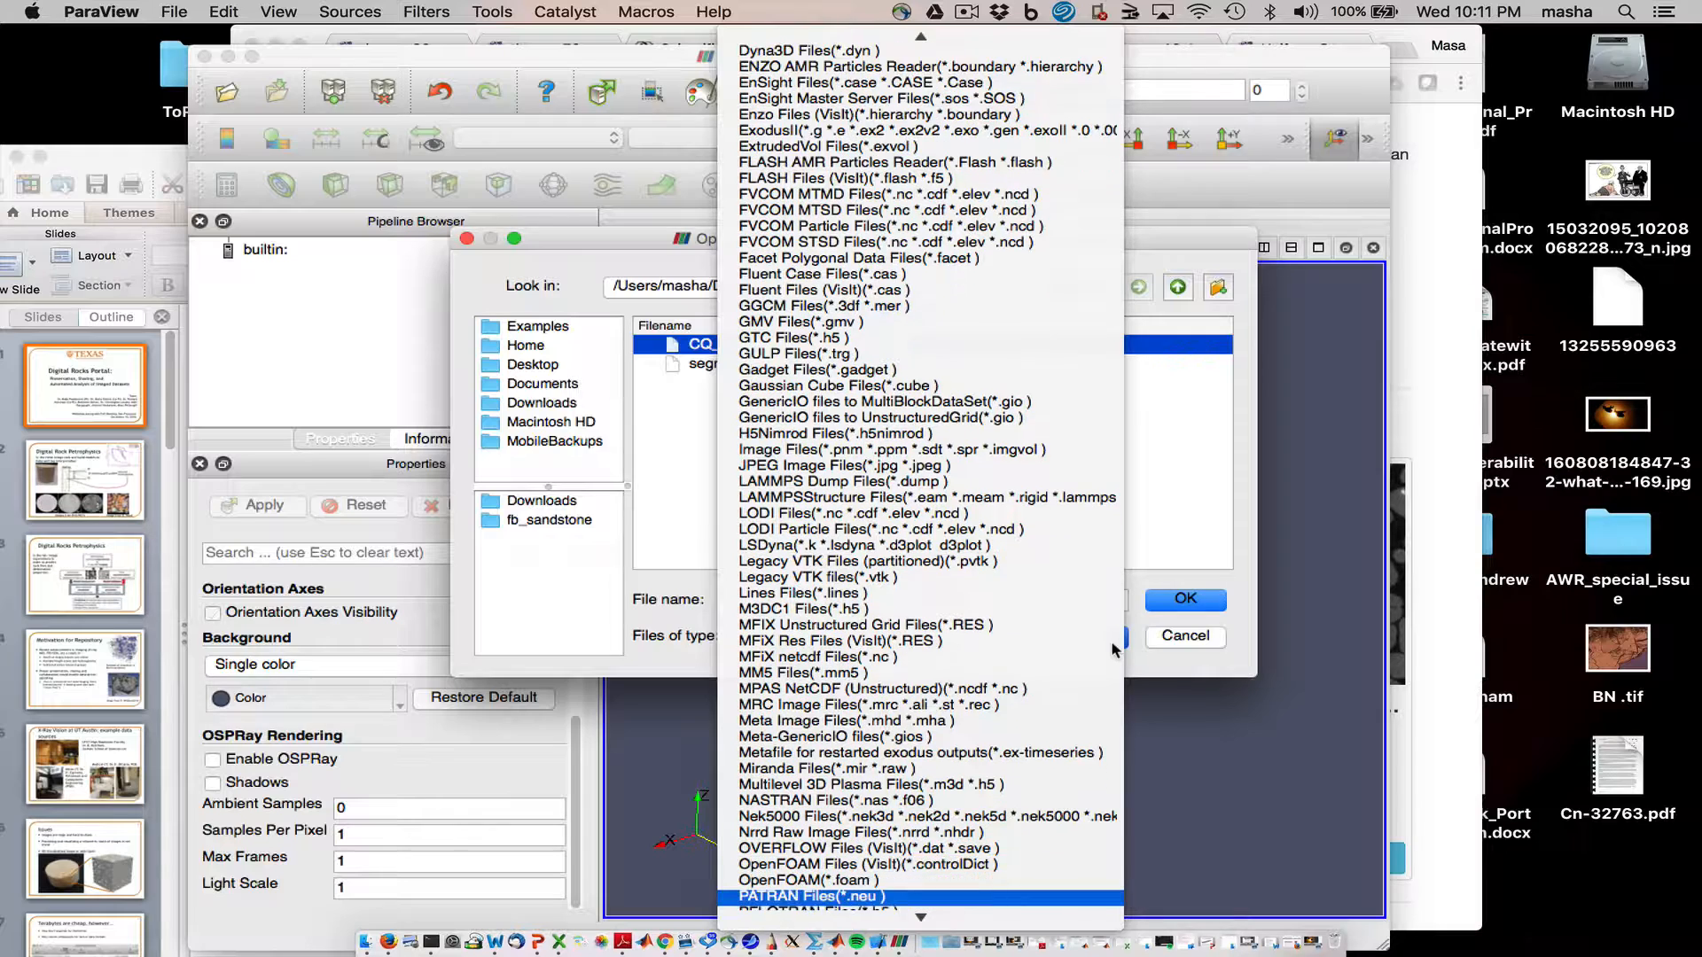
pyautogui.press('Down')
pyautogui.press('Down')
pyautogui.press('Down')
pyautogui.press('Down')
pyautogui.press('Down')
pyautogui.press('Down')
pyautogui.press('Down')
pyautogui.press('Down')
pyautogui.press('Down')
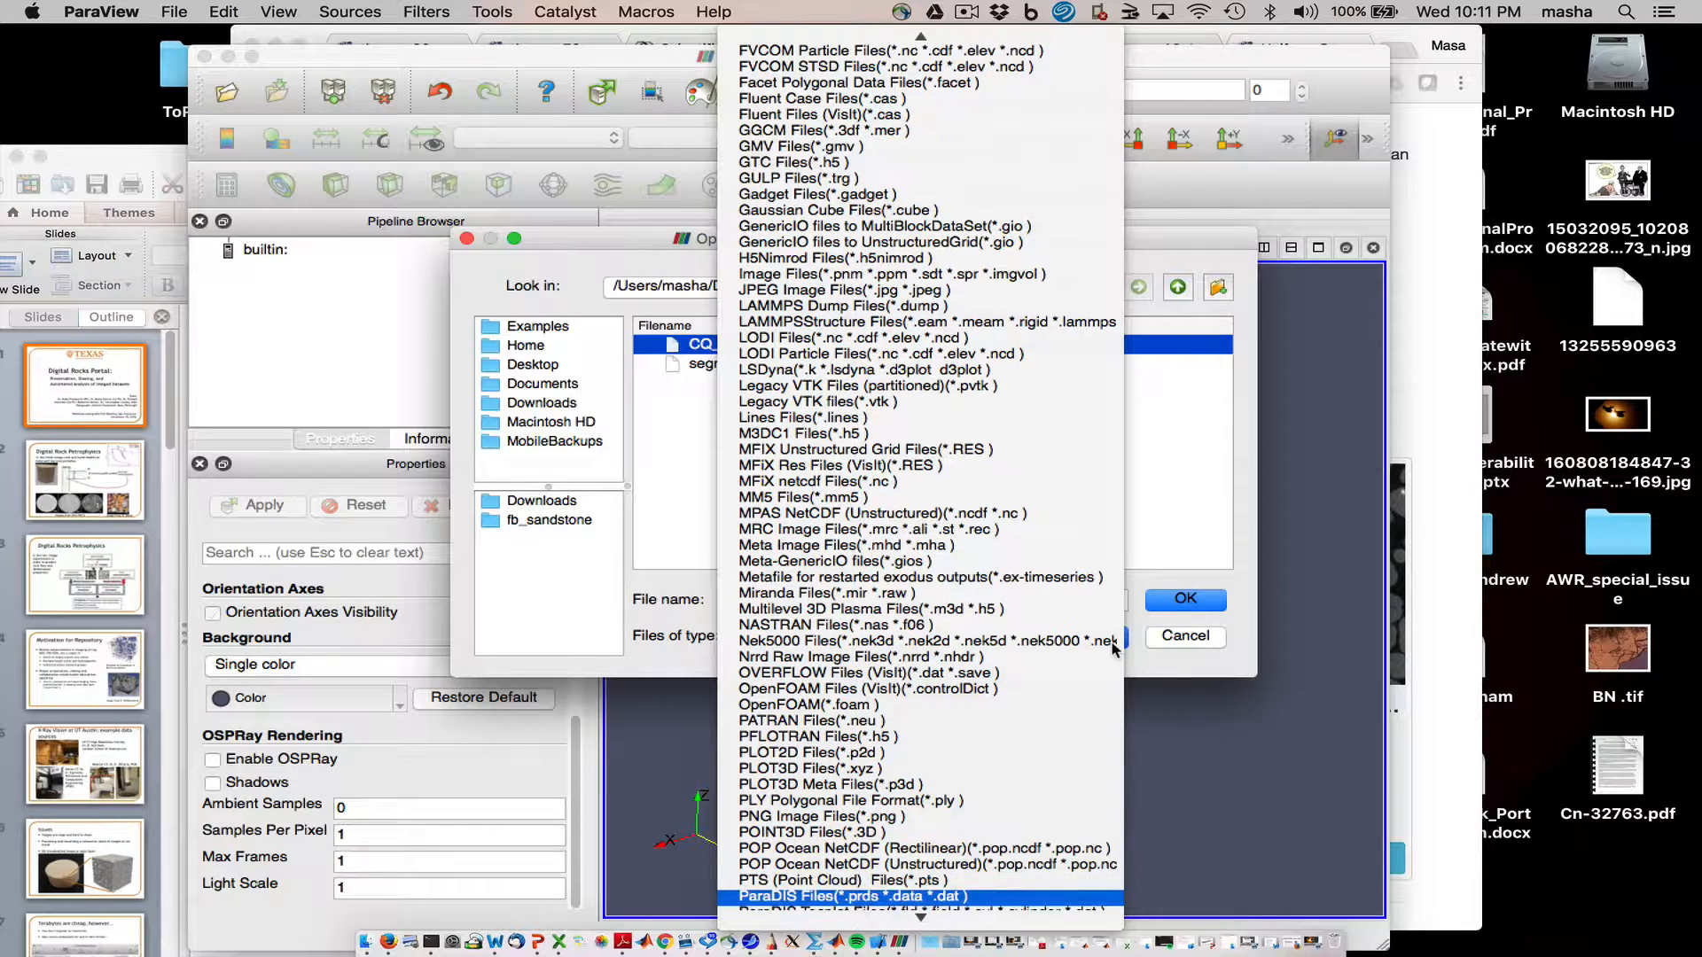
pyautogui.press('Down')
pyautogui.press('Down')
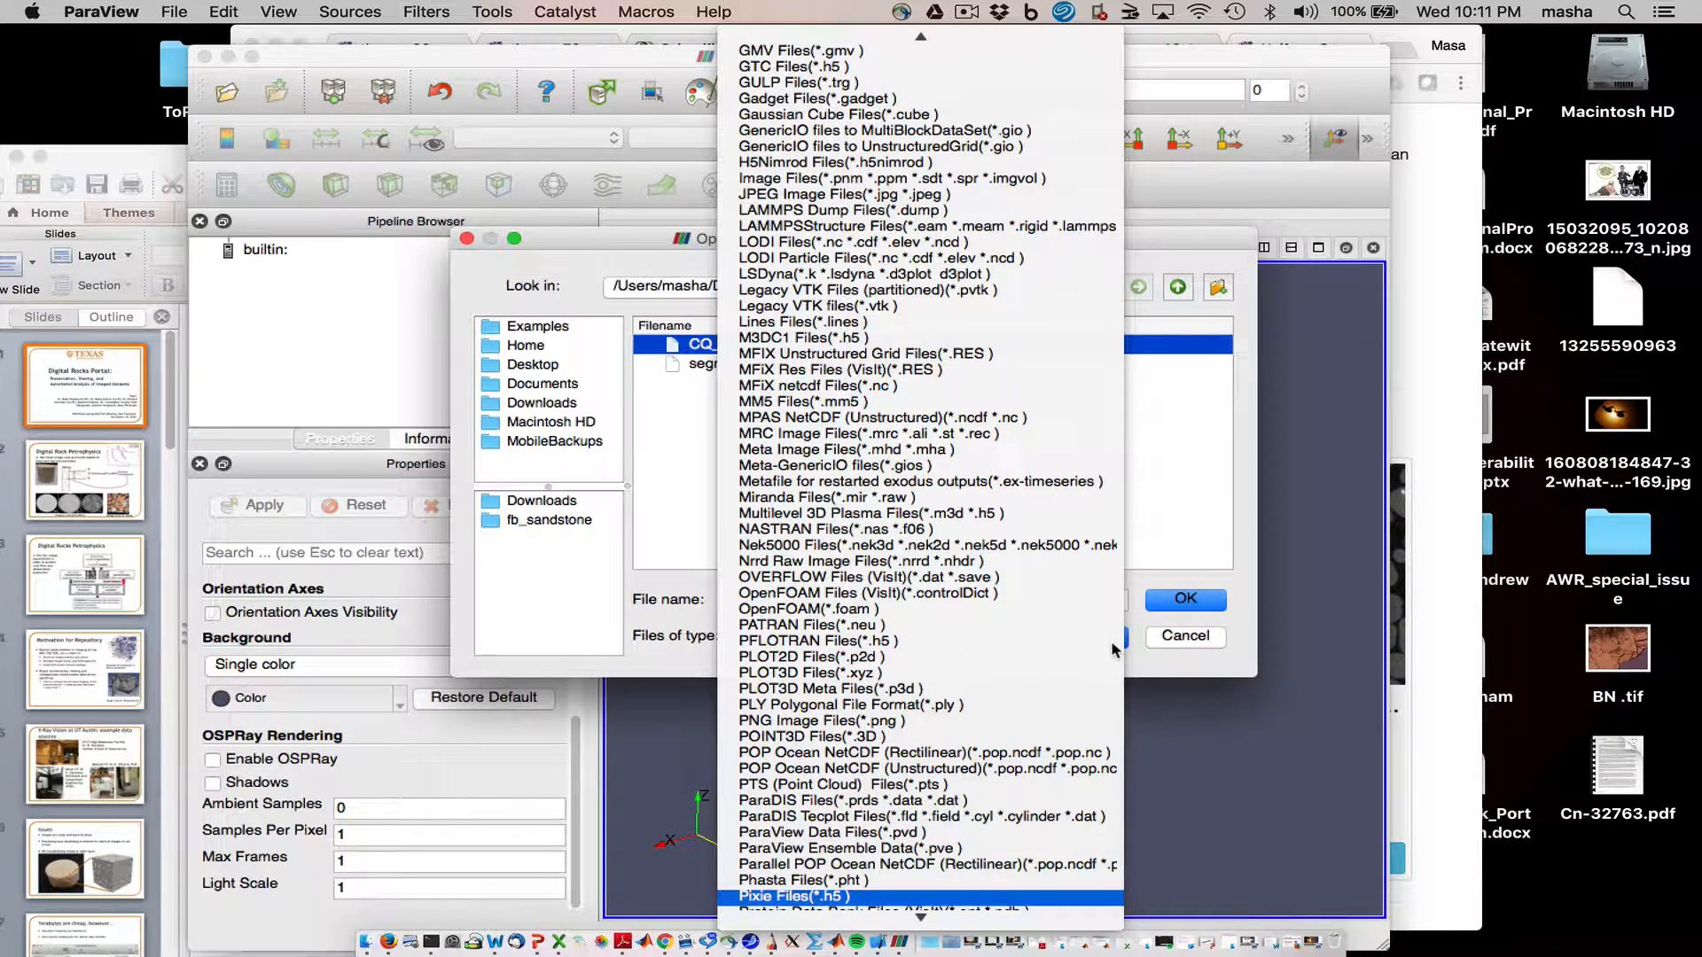
pyautogui.press('Down')
pyautogui.press('Down')
pyautogui.press('Down')
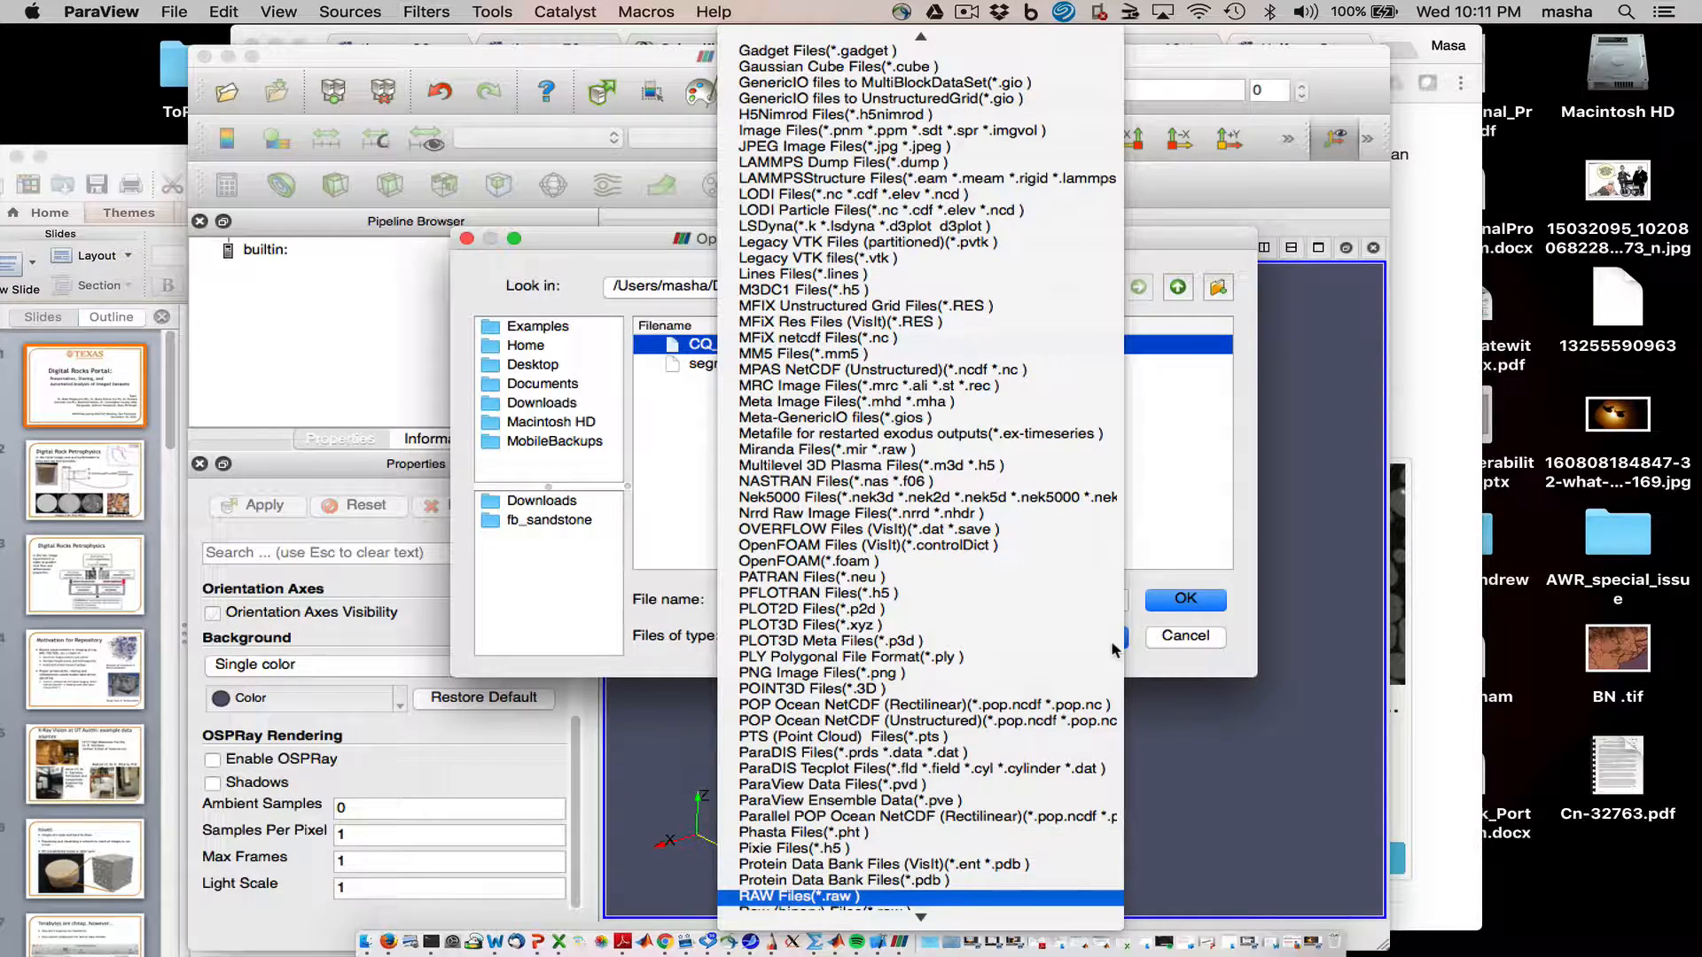
pyautogui.press('Up')
pyautogui.press('Down')
pyautogui.press('Down')
pyautogui.press('Down')
pyautogui.press('Down')
pyautogui.press('Up')
pyautogui.press('Up')
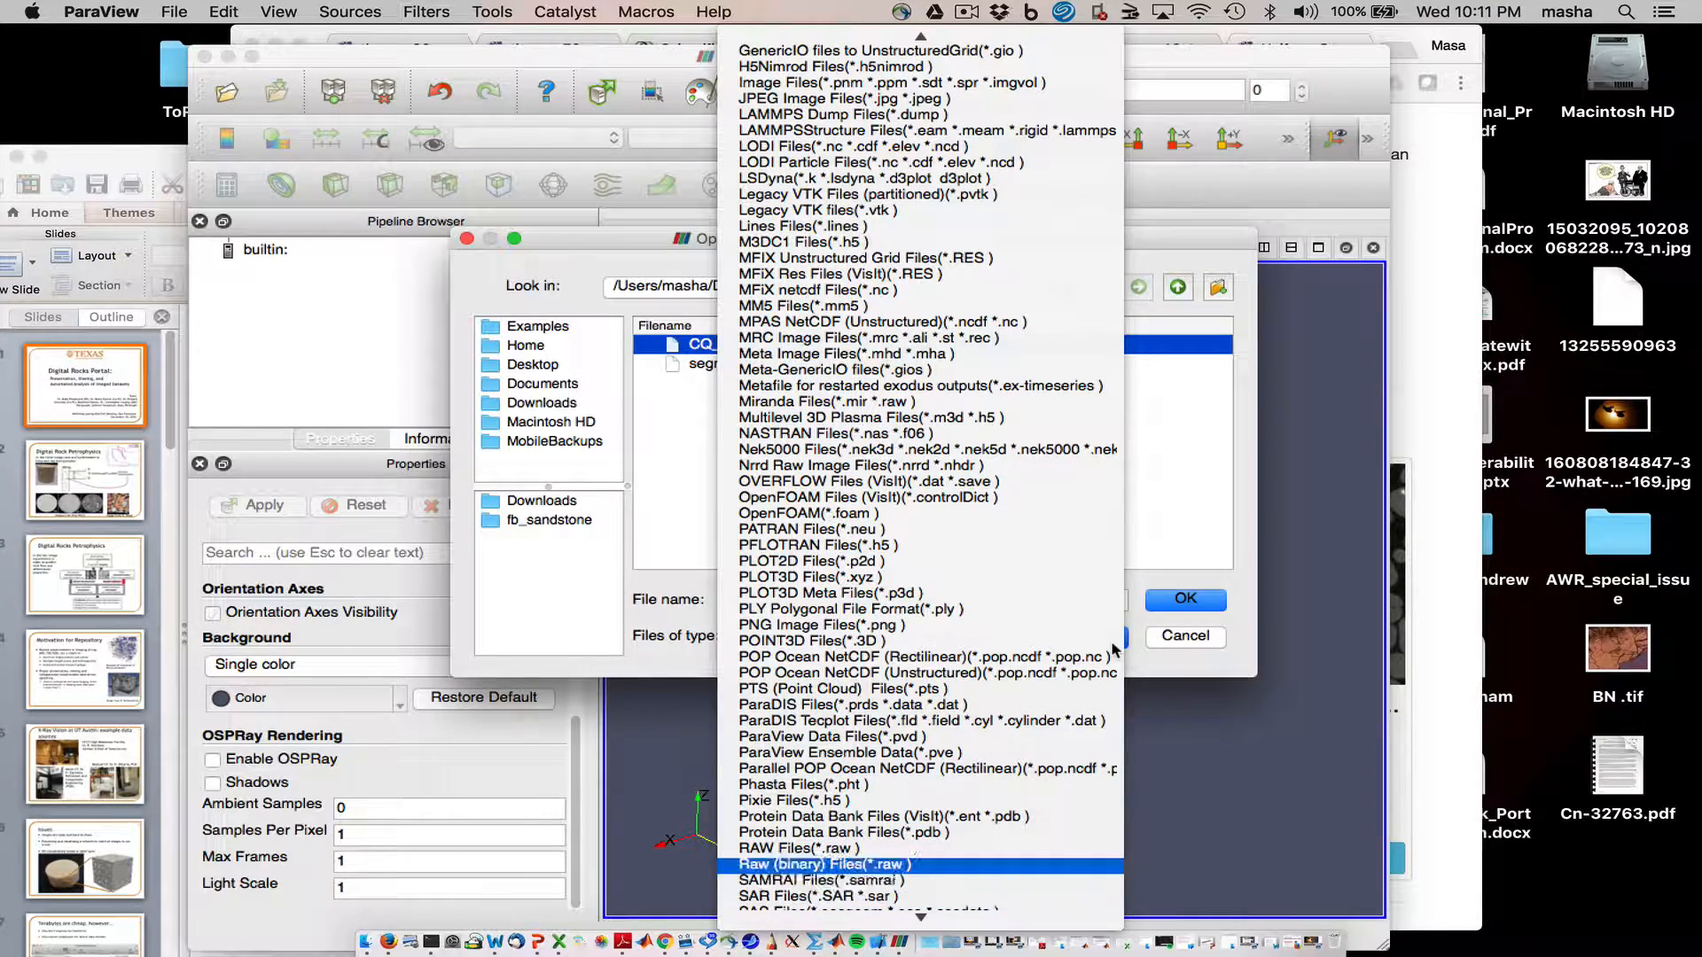
pyautogui.click(1021, 866)
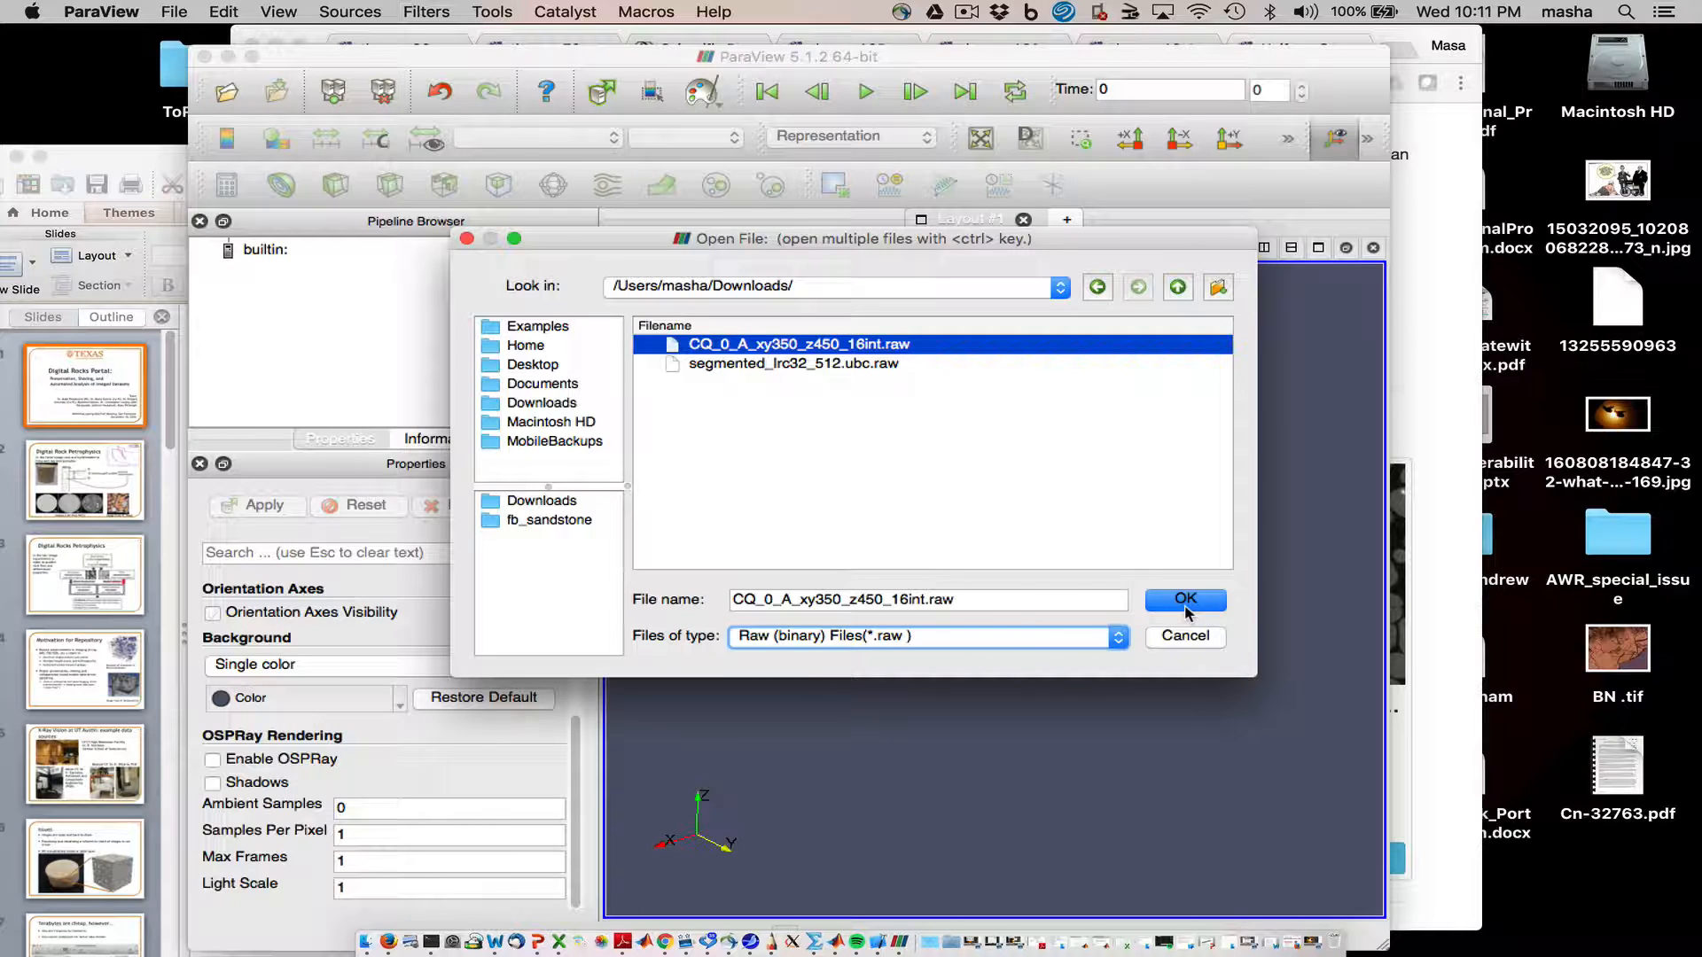
# Step: Open the selected CQ_0_A raw file with the Raw (binary) Files reader
pyautogui.click(1185, 608)
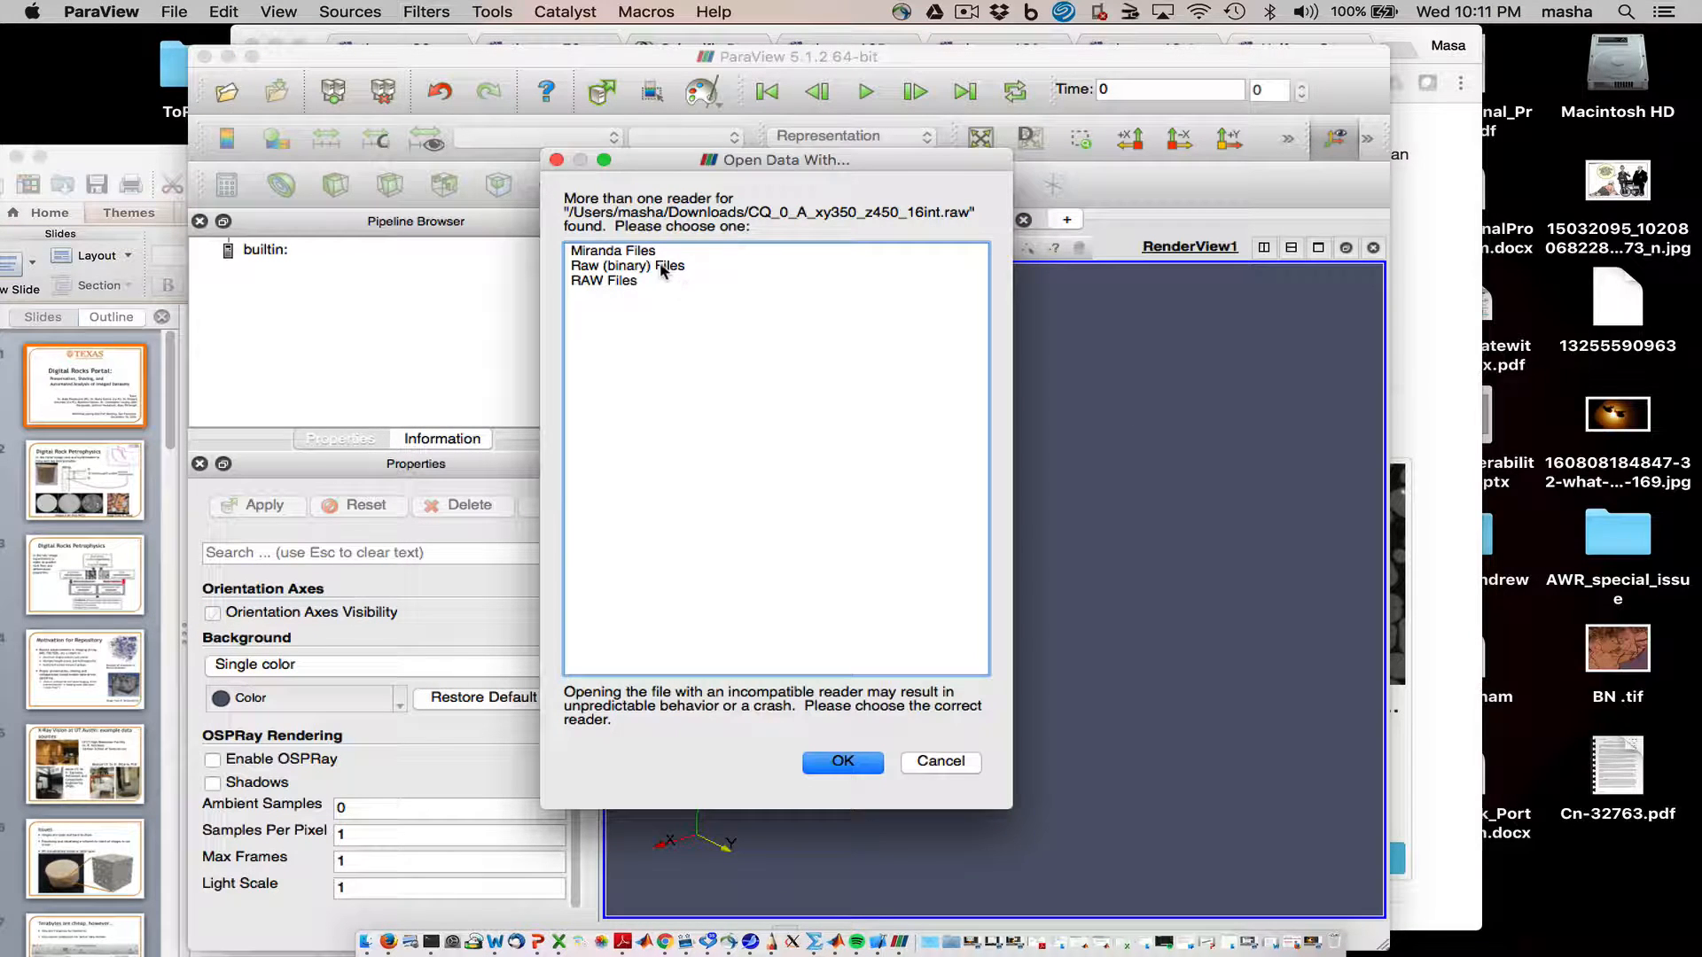
pyautogui.click(664, 267)
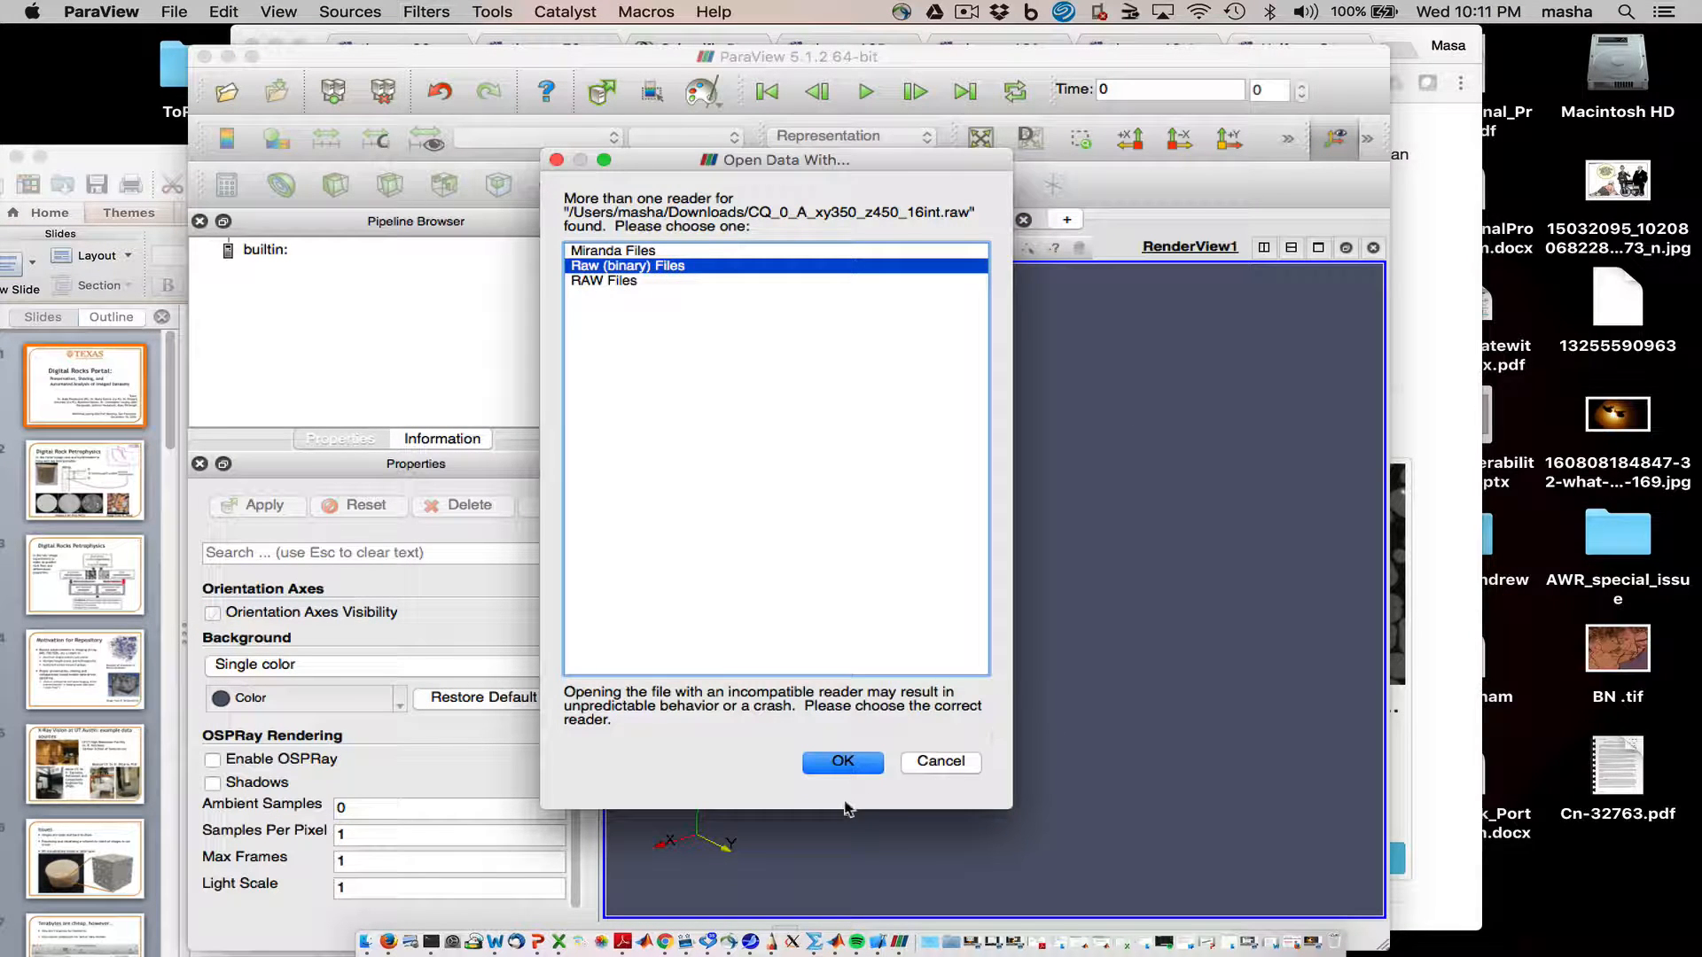
pyautogui.click(844, 767)
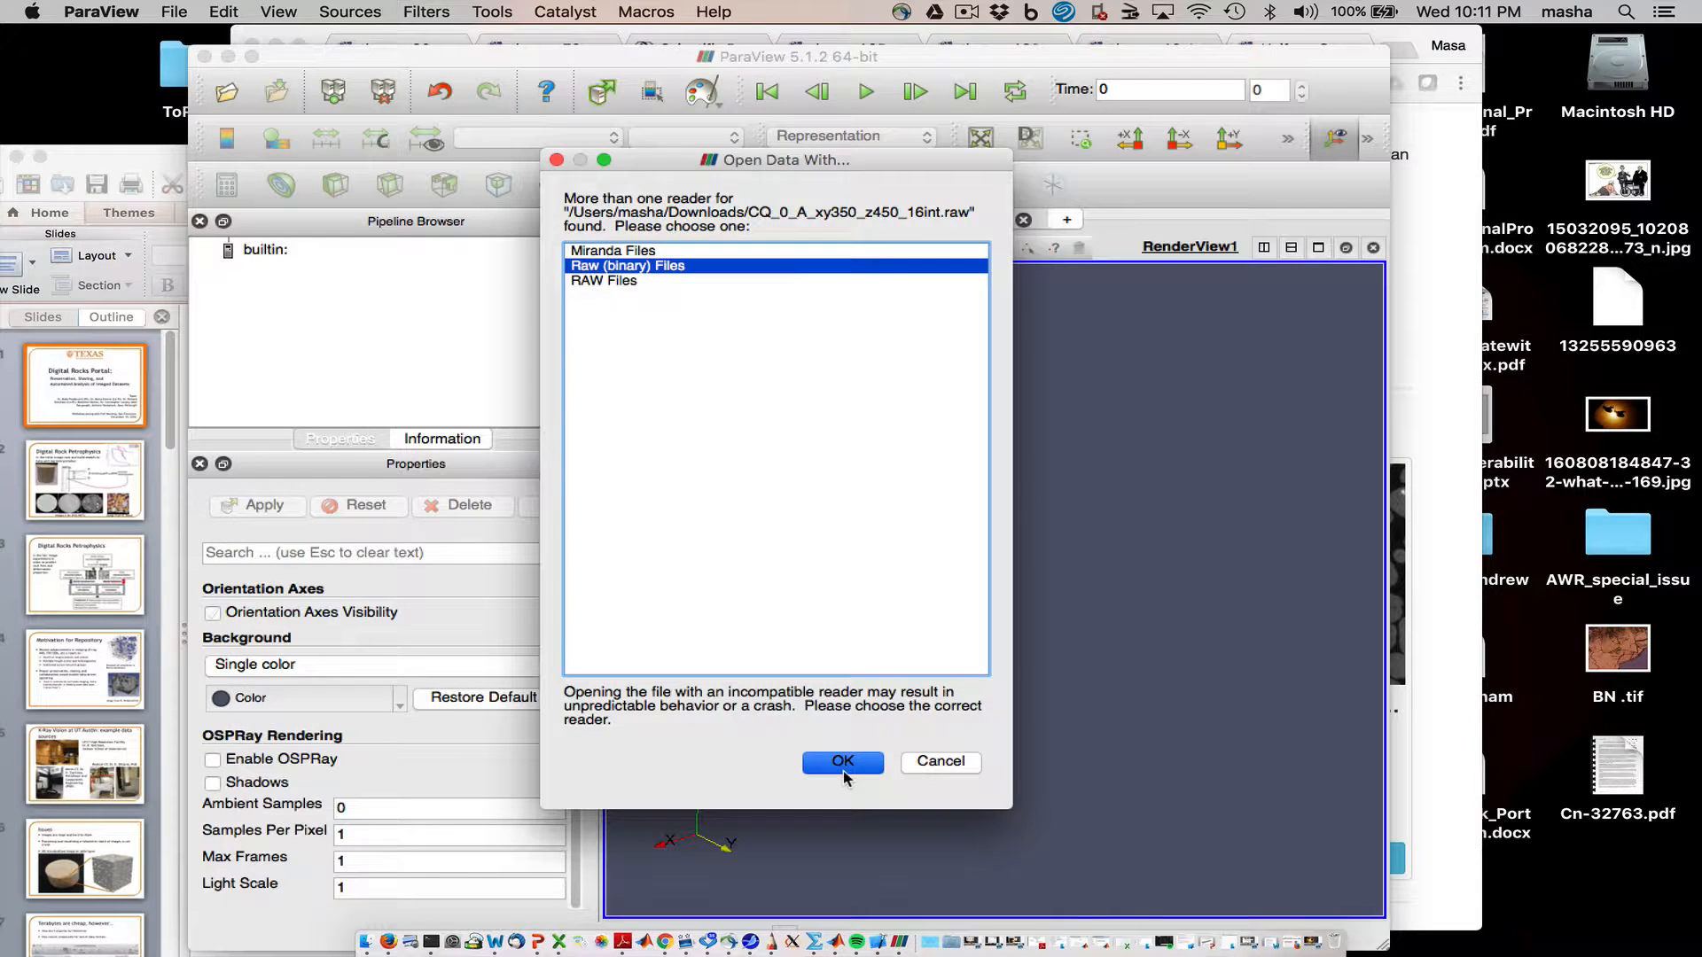
# Step: Close the Output Messages window and consult the dataset's data type, byte order and voxel dimensions on the portal page behind ParaView
pyautogui.scroll(5, 566, 772)
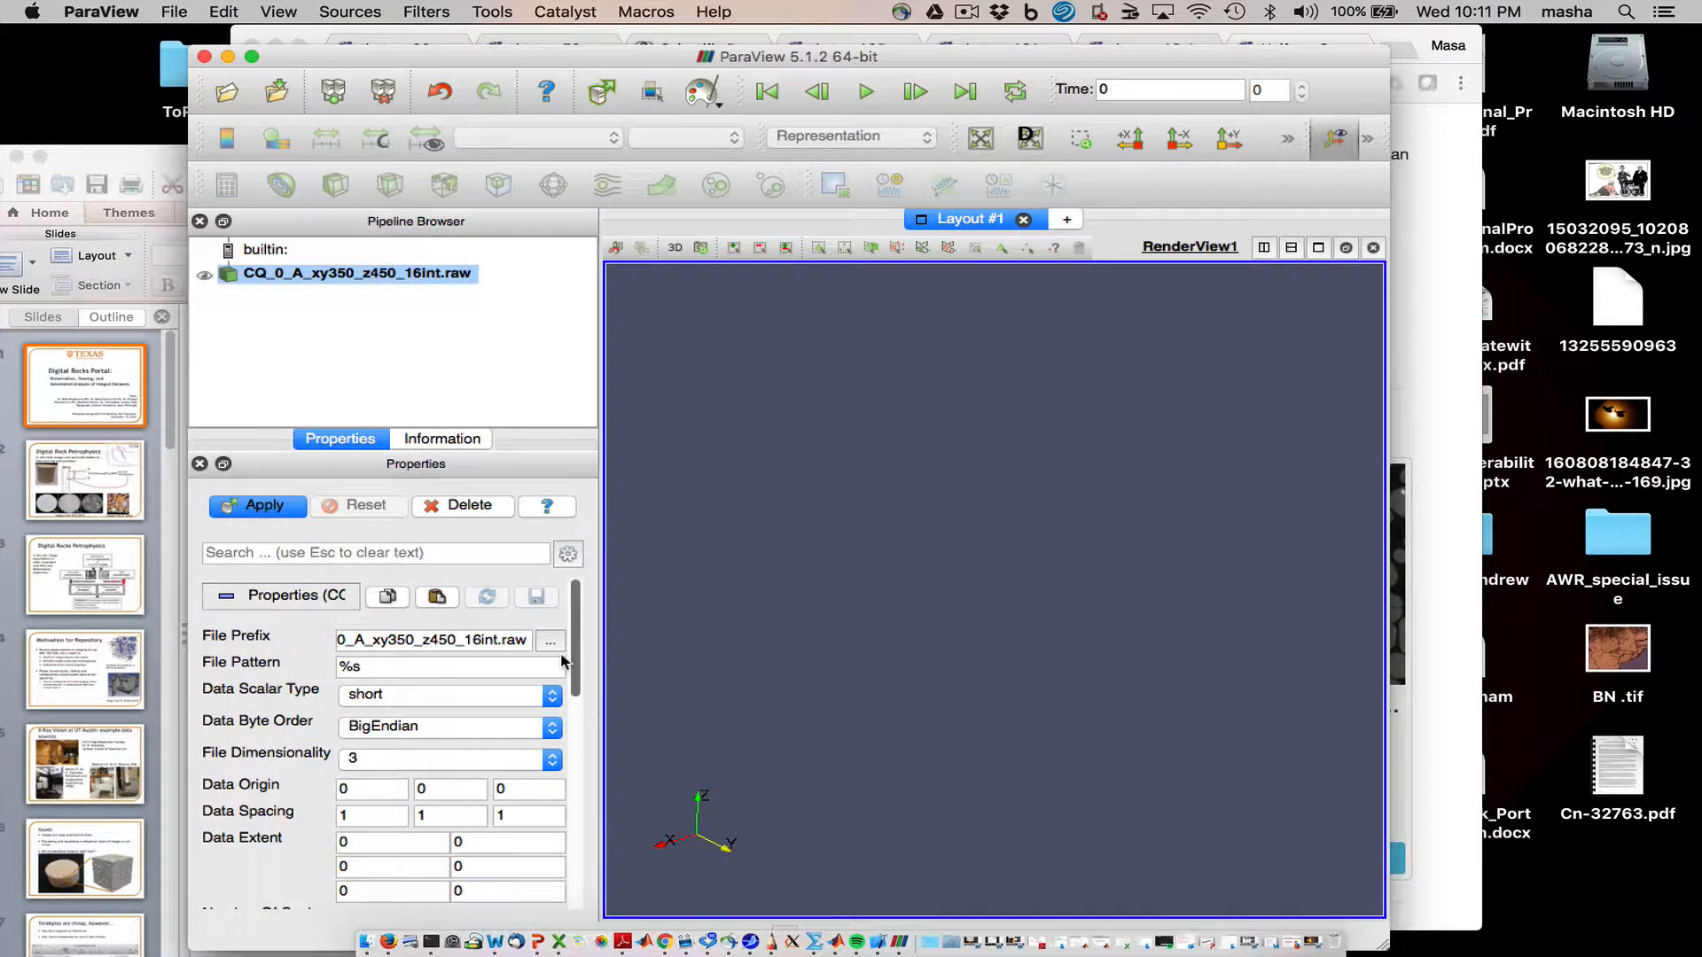
pyautogui.scroll(-2, 560, 656)
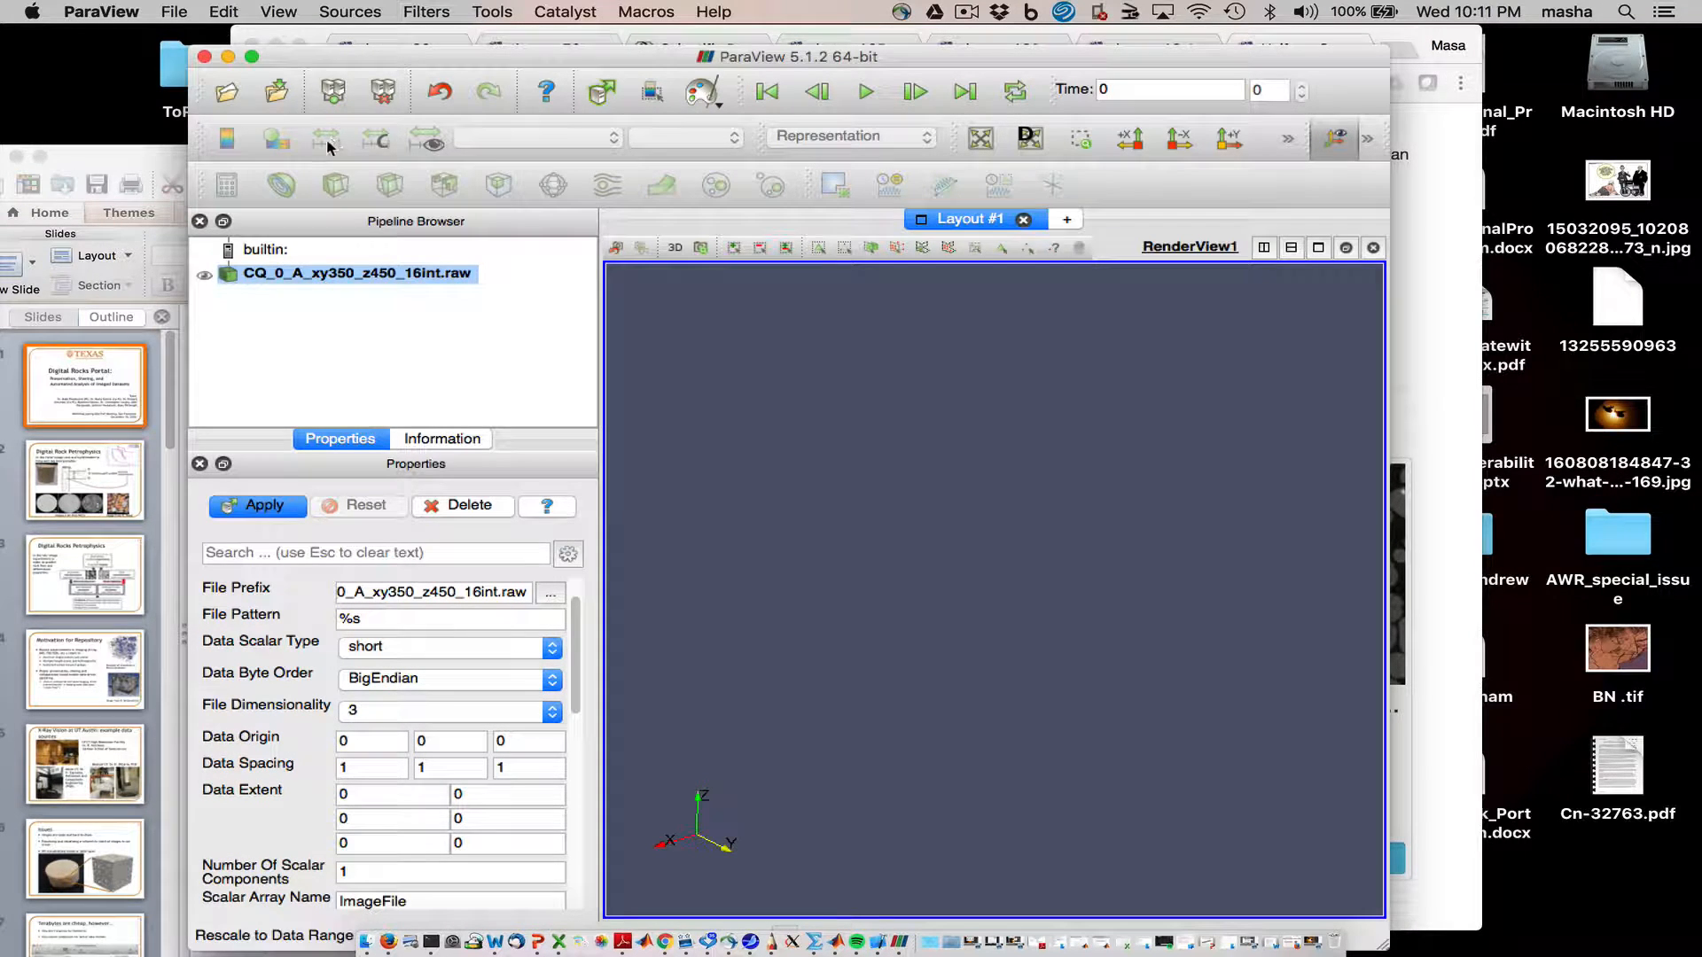
pyautogui.moveTo(297, 60); pyautogui.dragTo(603, 502)
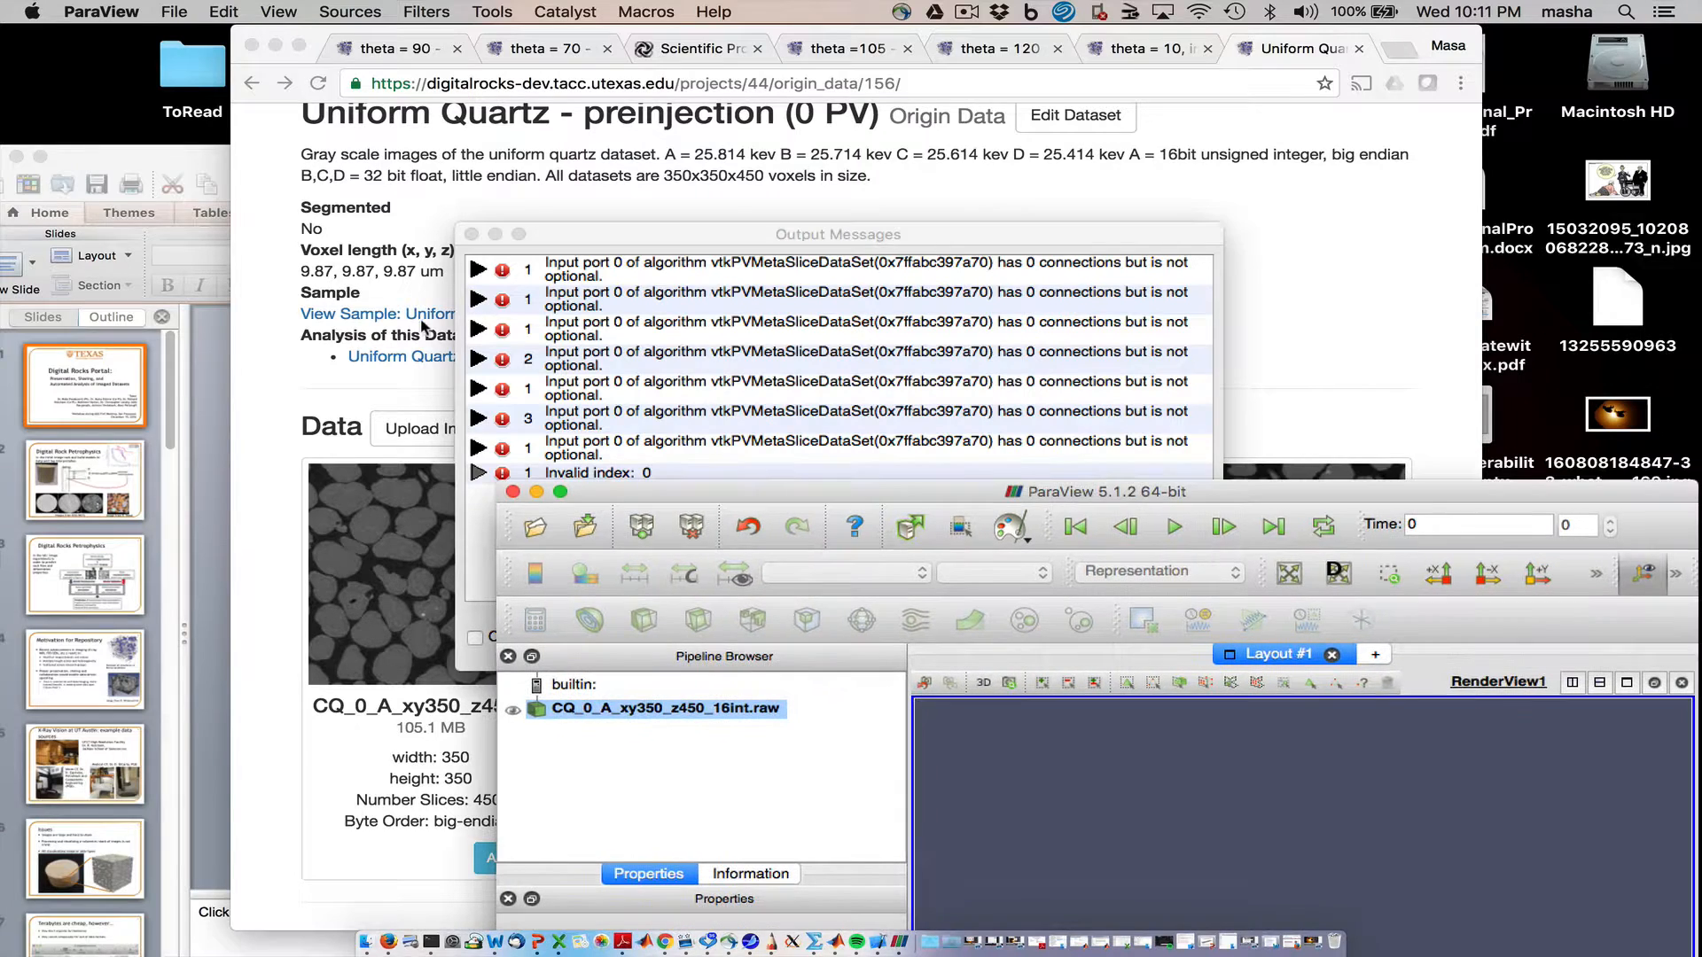
pyautogui.click(470, 234)
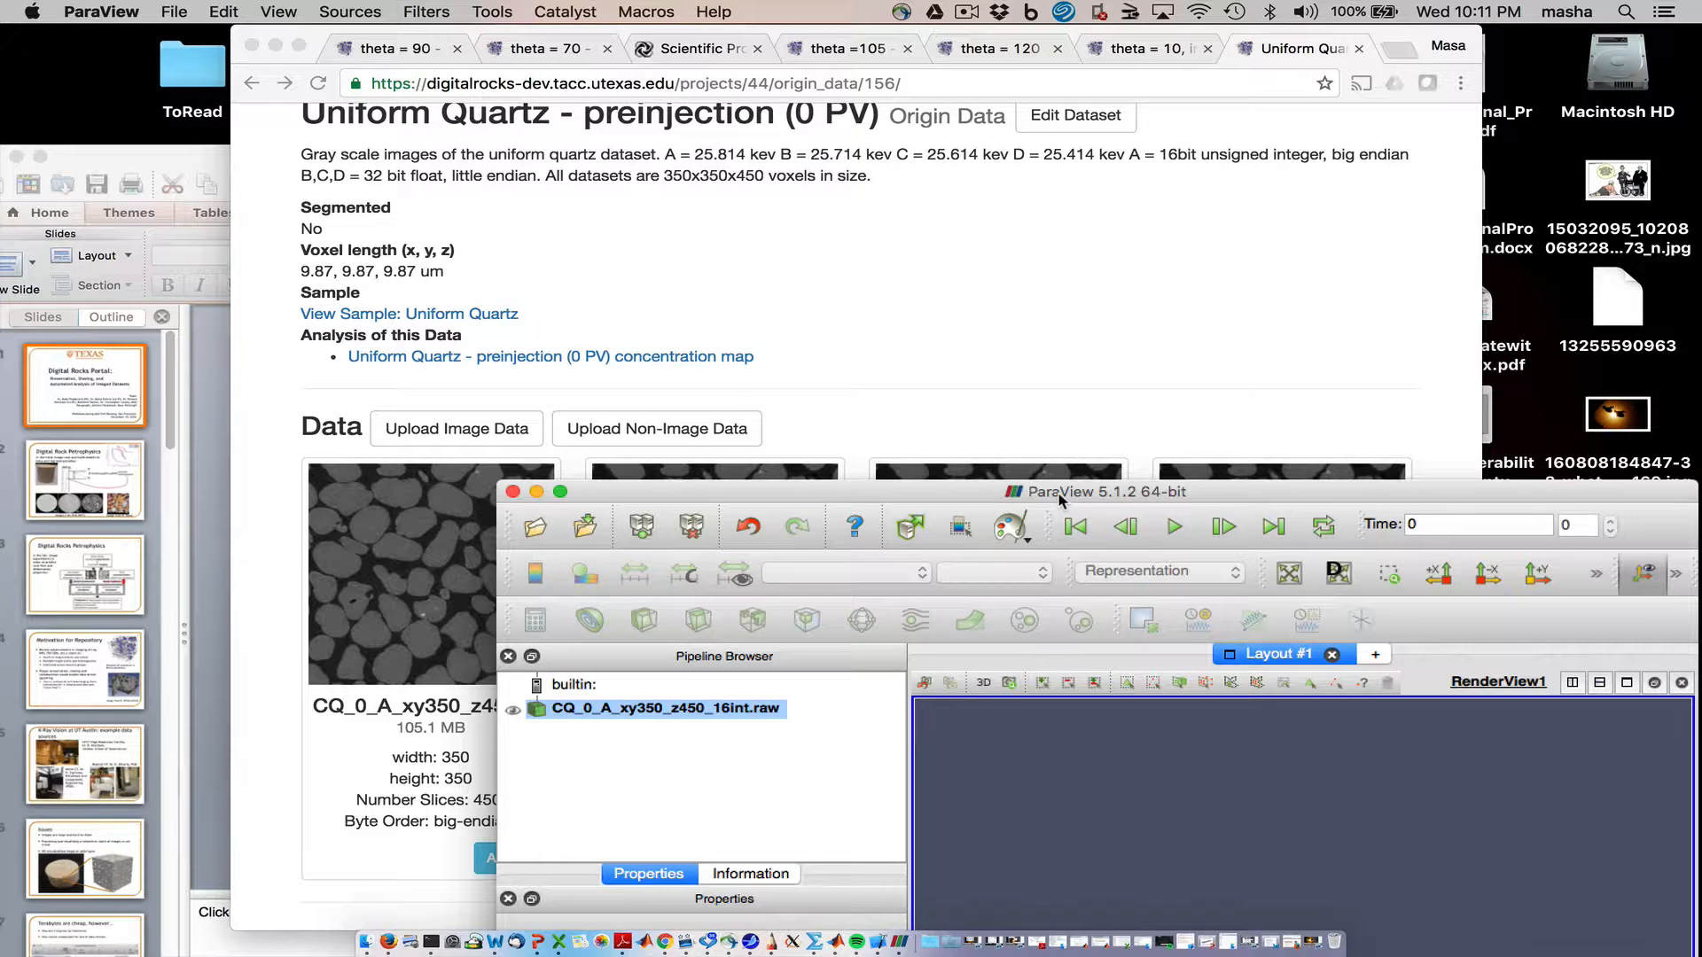
pyautogui.moveTo(1060, 495); pyautogui.dragTo(961, 113)
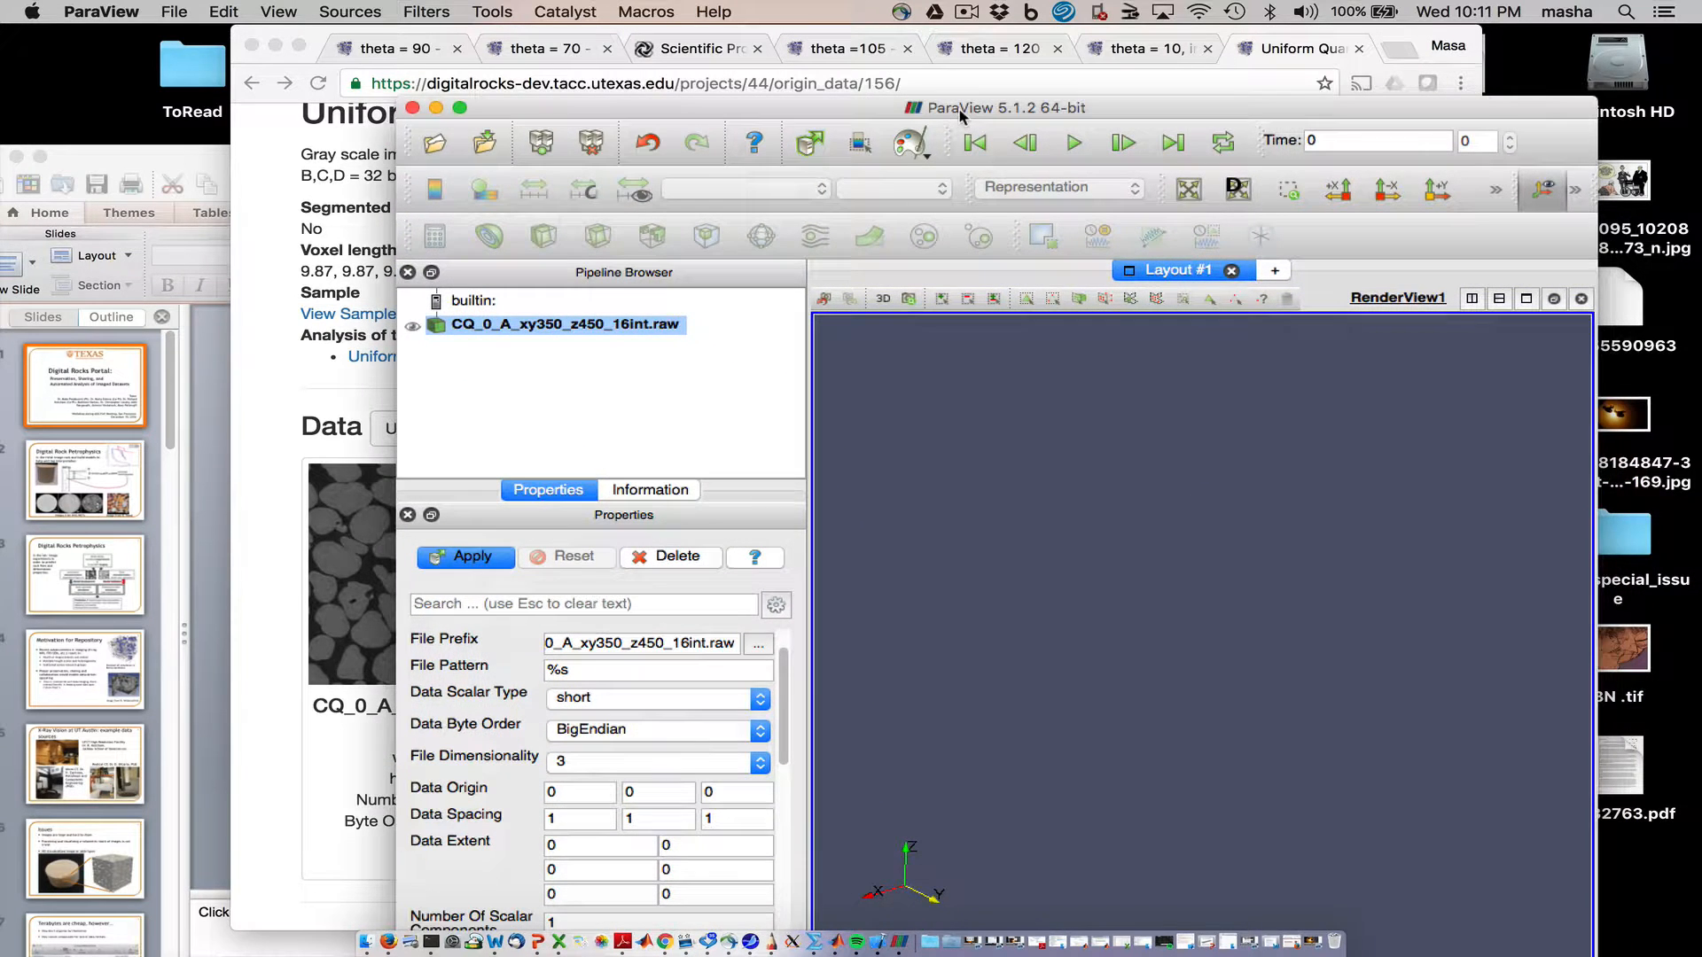
# Step: Review the available data scalar types for the raw file and keep short selected
pyautogui.click(760, 700)
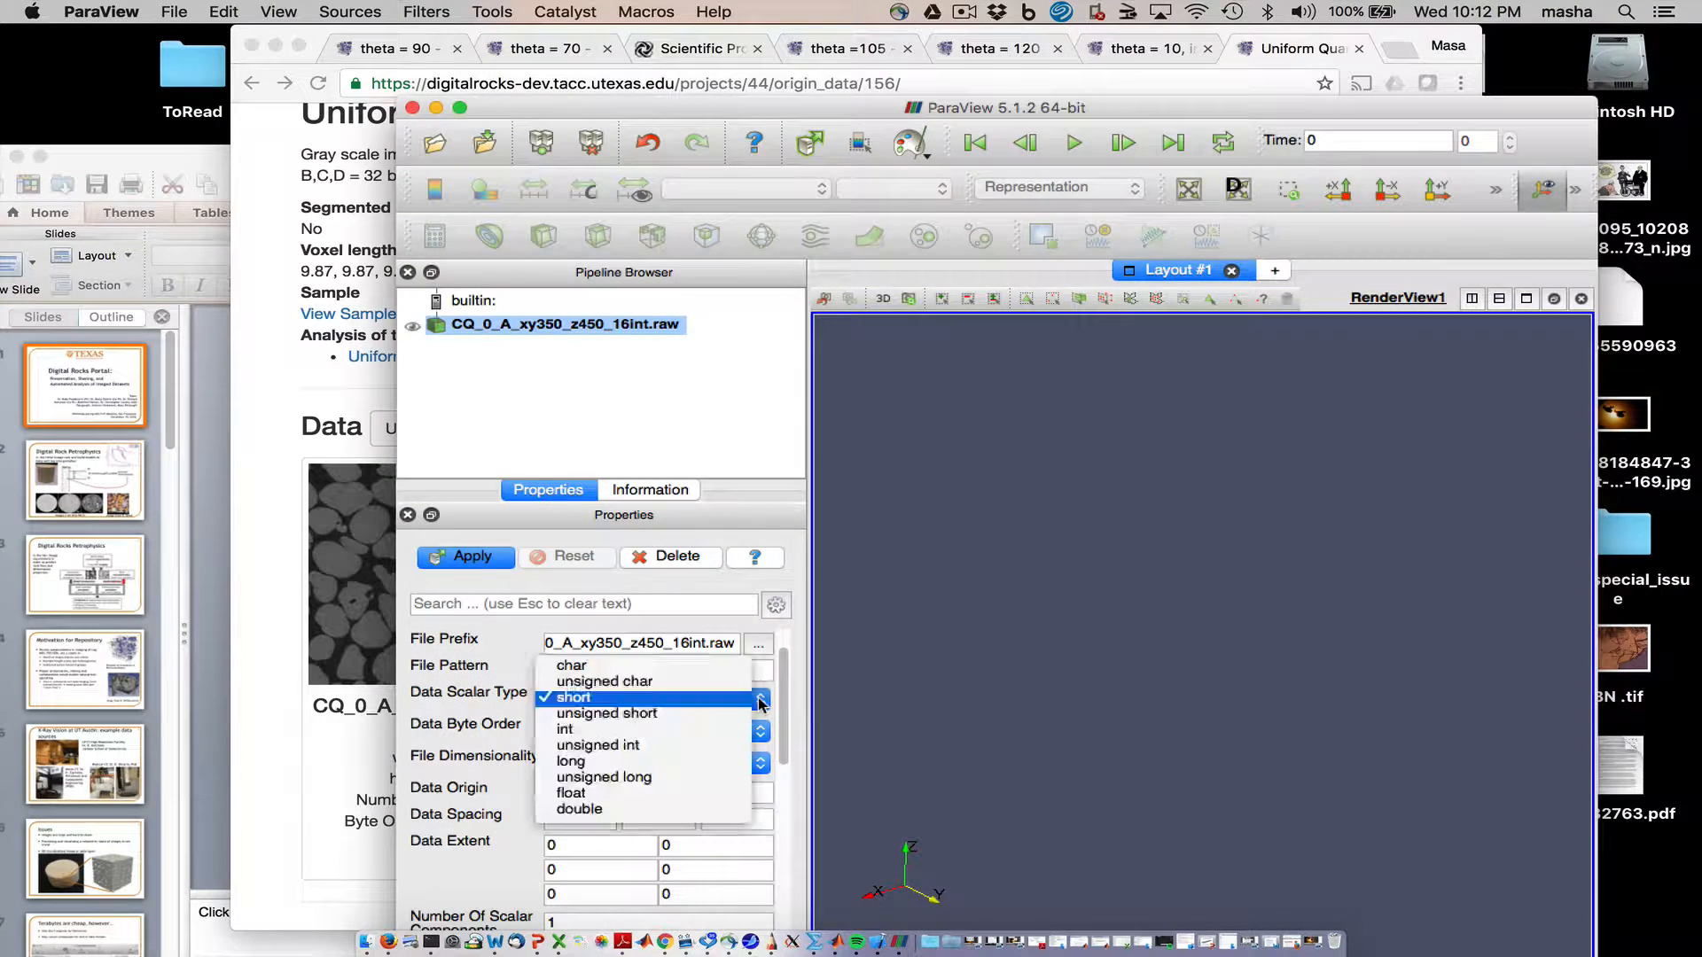
pyautogui.click(760, 701)
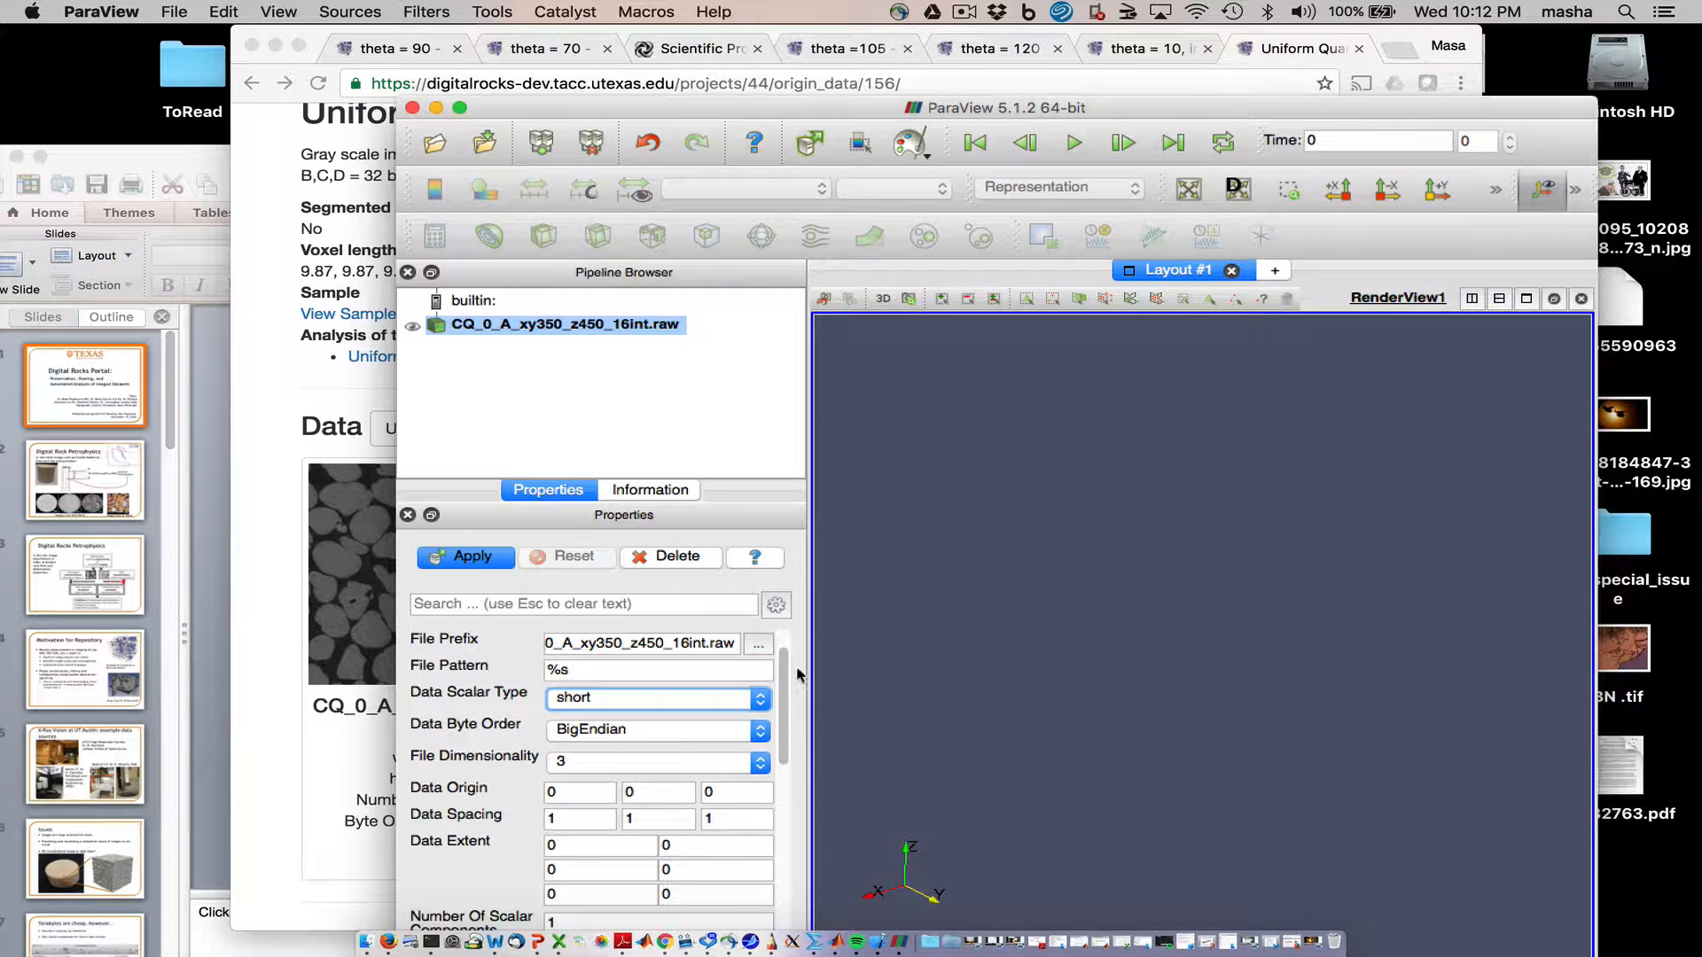
pyautogui.moveTo(608, 110); pyautogui.dragTo(557, 17)
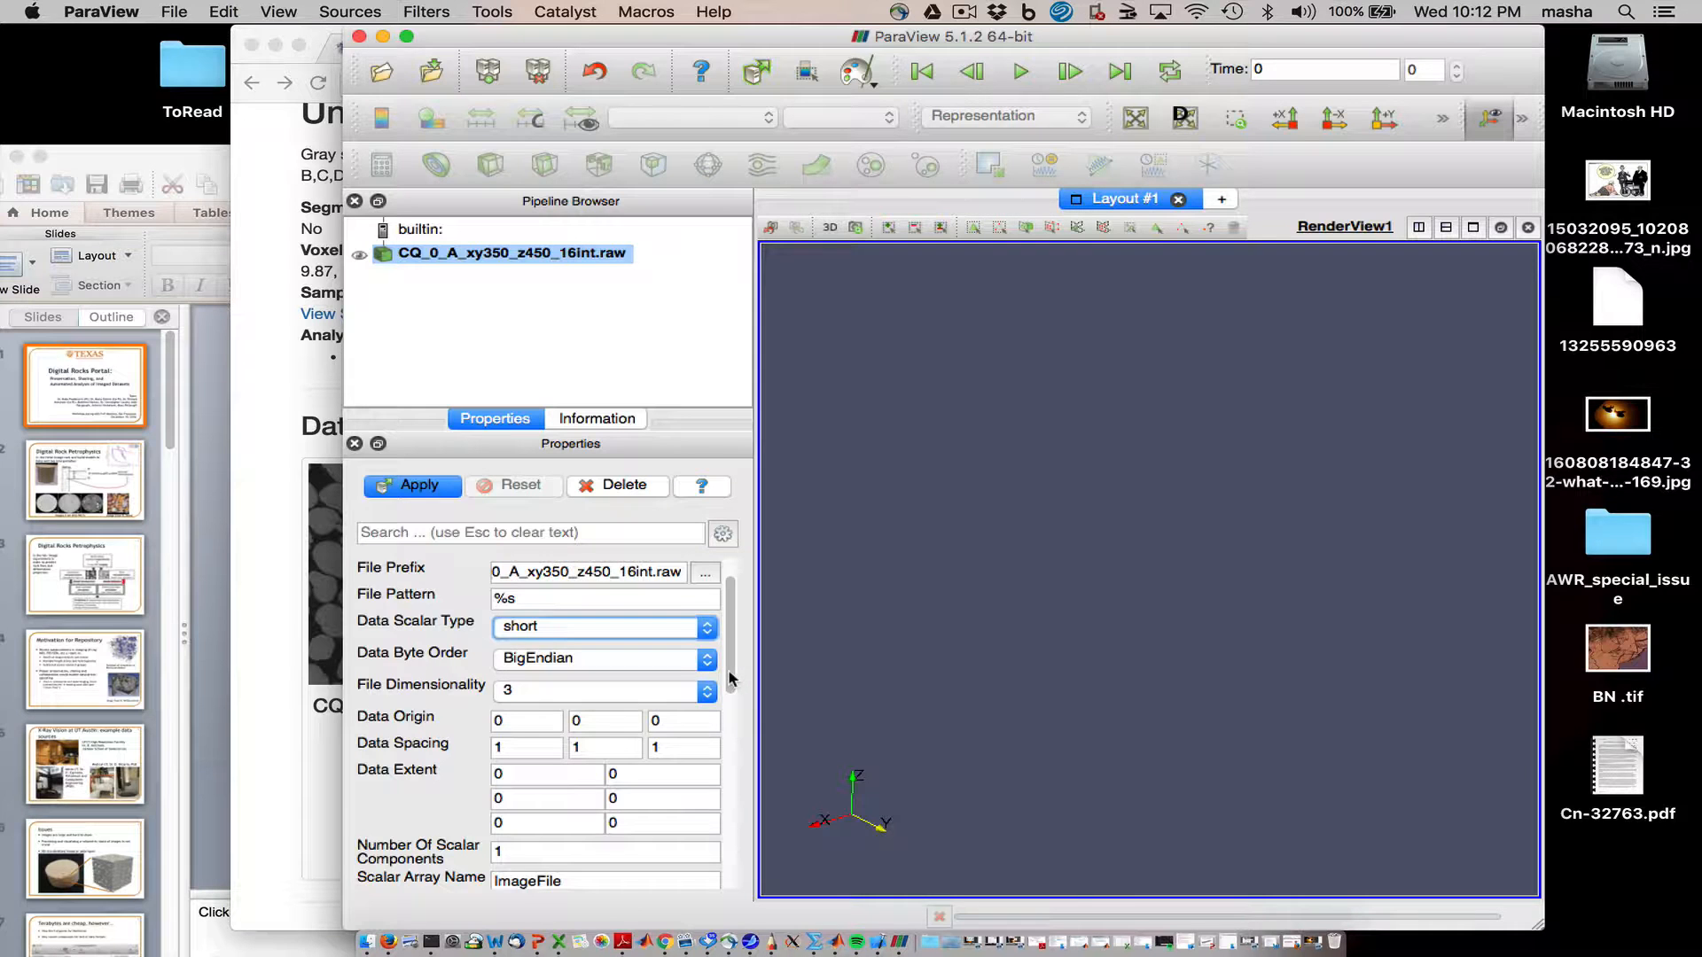
# Step: Set the raw file's data extent to 0–349, 0–349 and 0–449, and apply the reader properties
pyautogui.moveTo(734, 662); pyautogui.dragTo(717, 712)
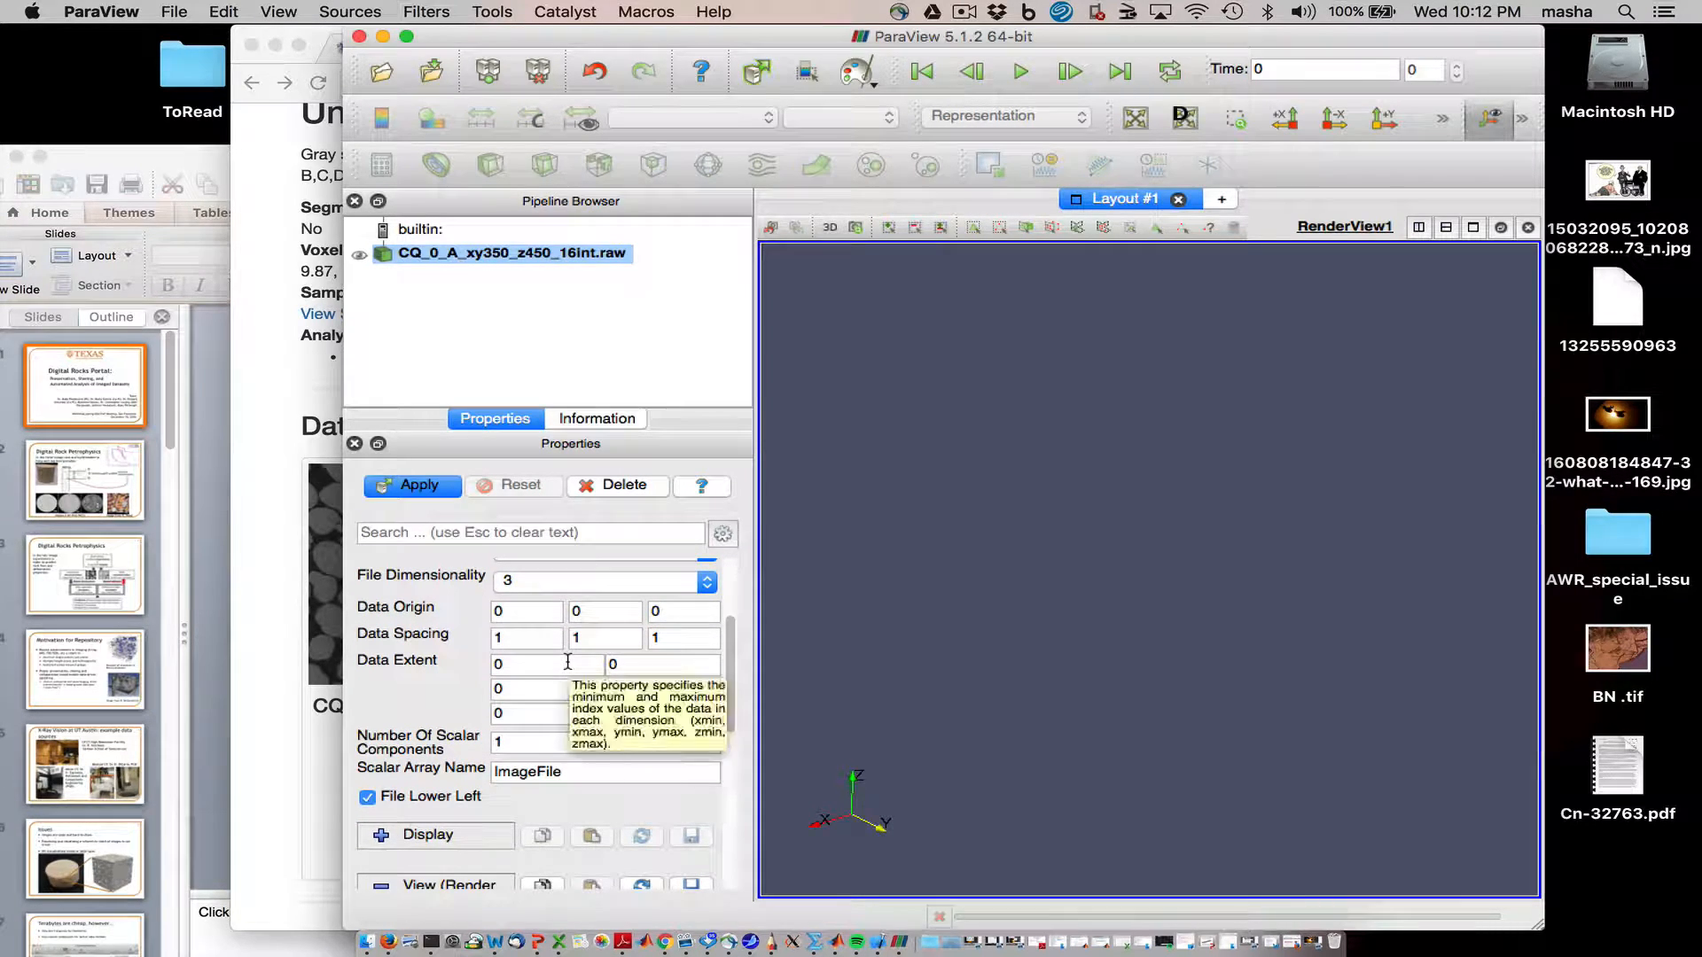
pyautogui.click(637, 669)
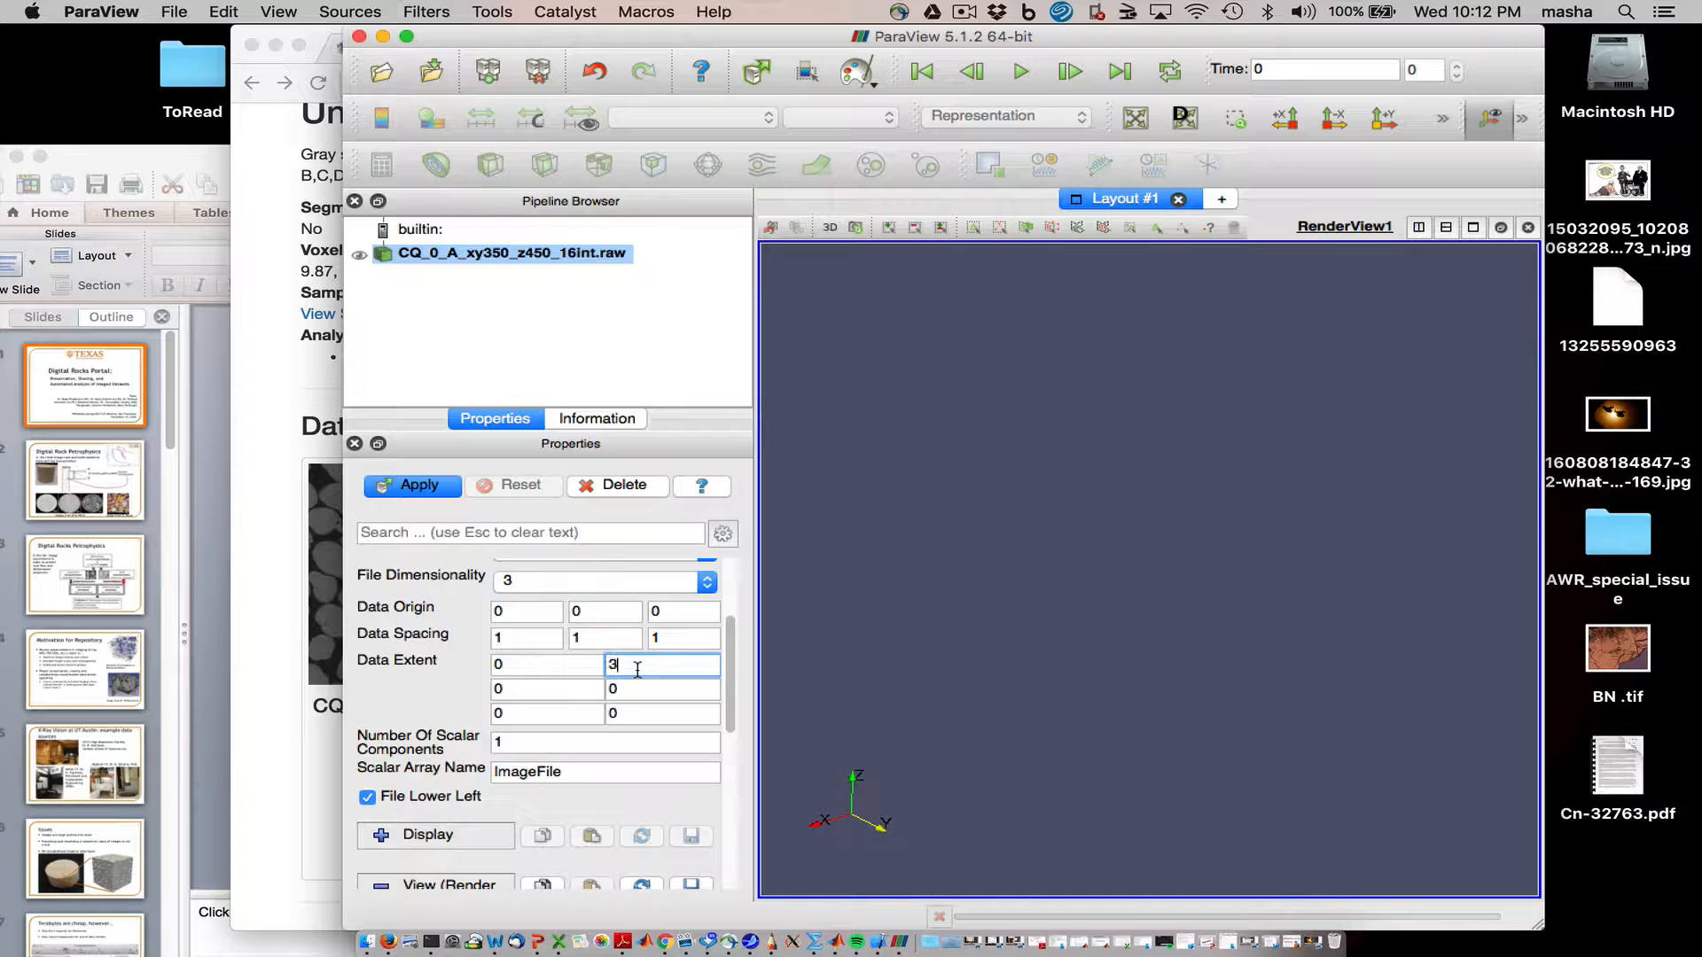
pyautogui.click(637, 686)
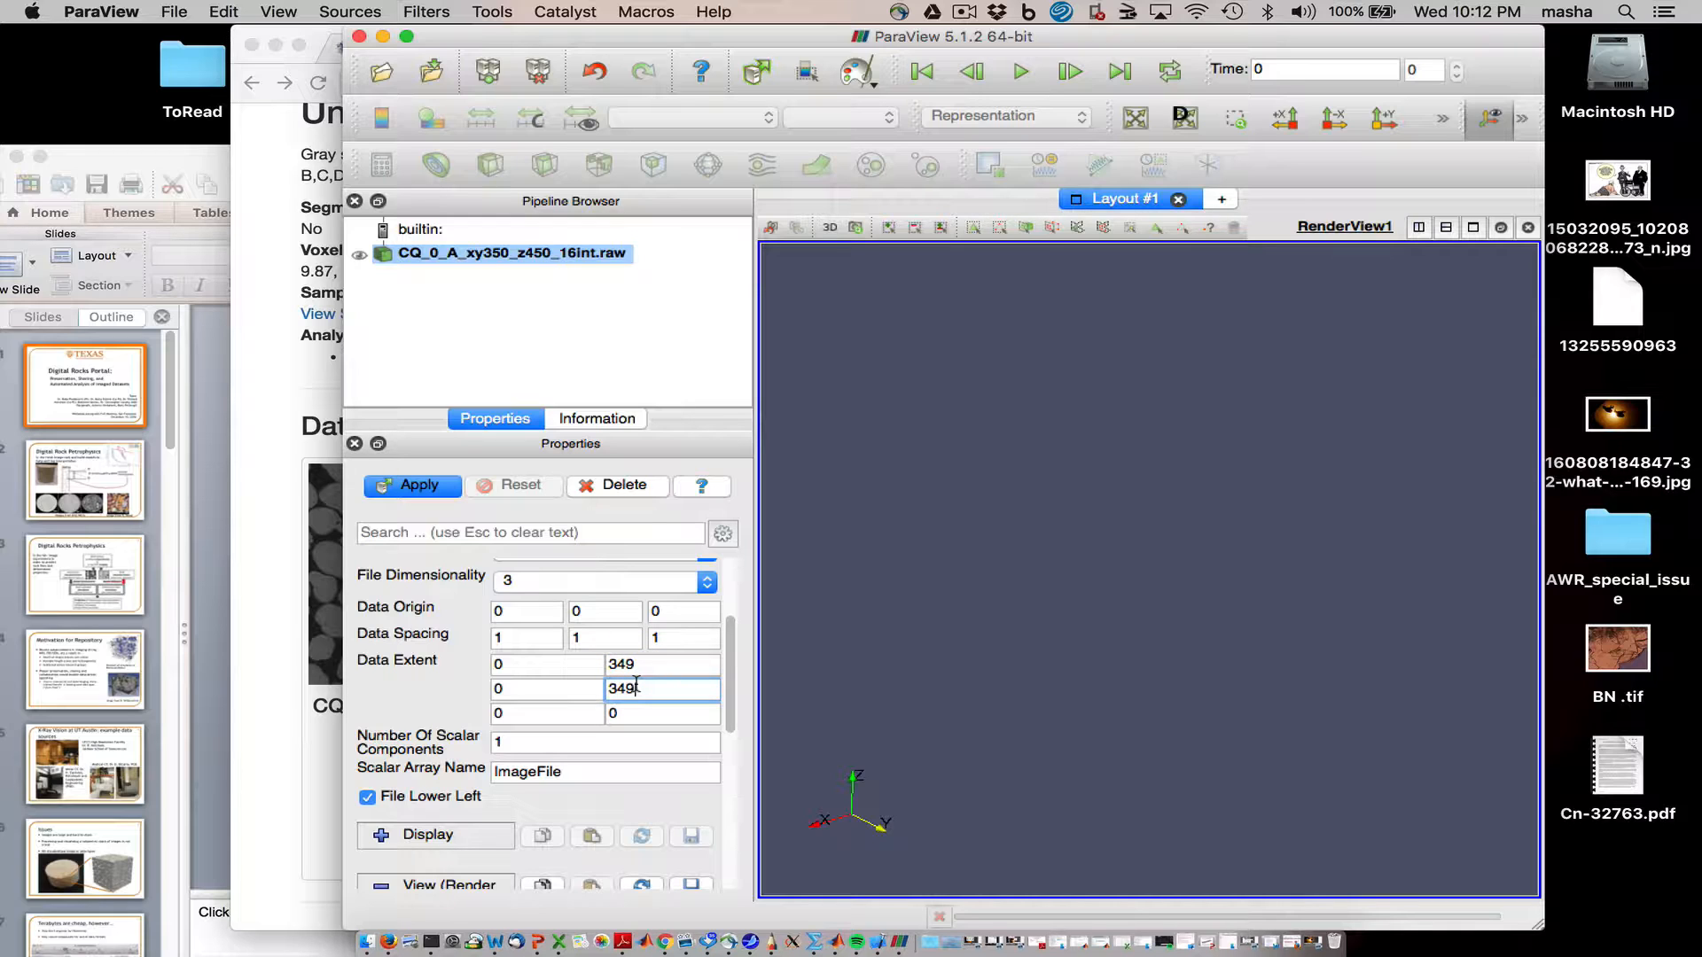
pyautogui.click(633, 715)
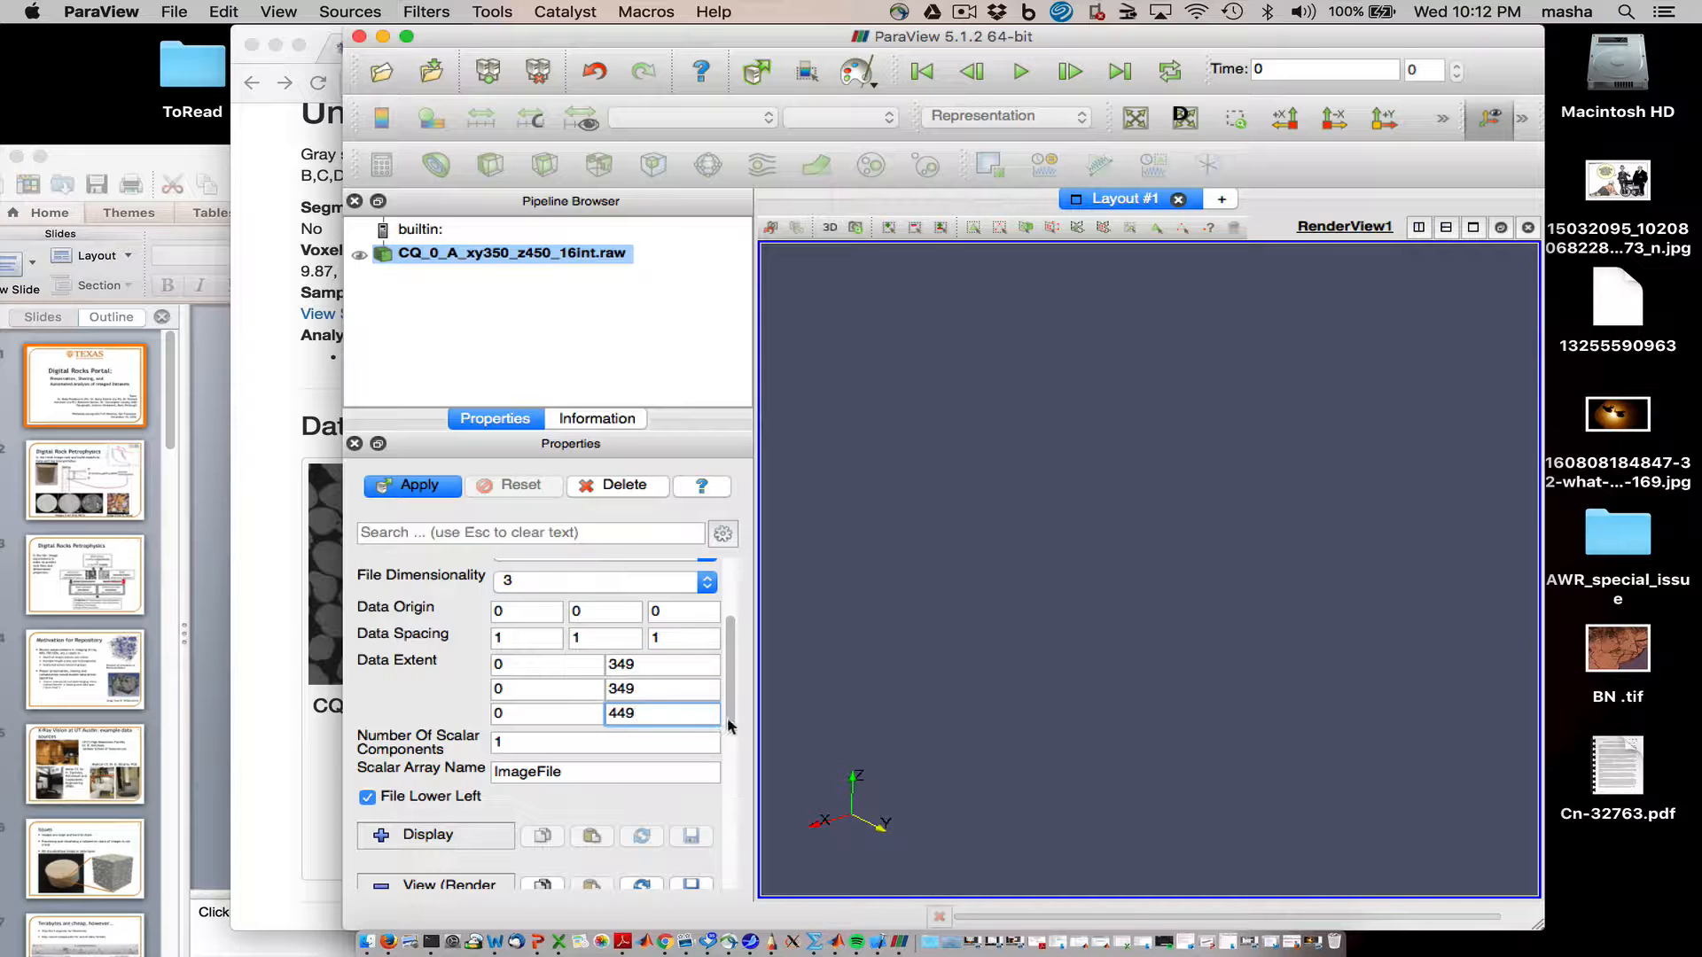
pyautogui.moveTo(729, 727); pyautogui.dragTo(714, 824)
pyautogui.scroll(-5, 712, 853)
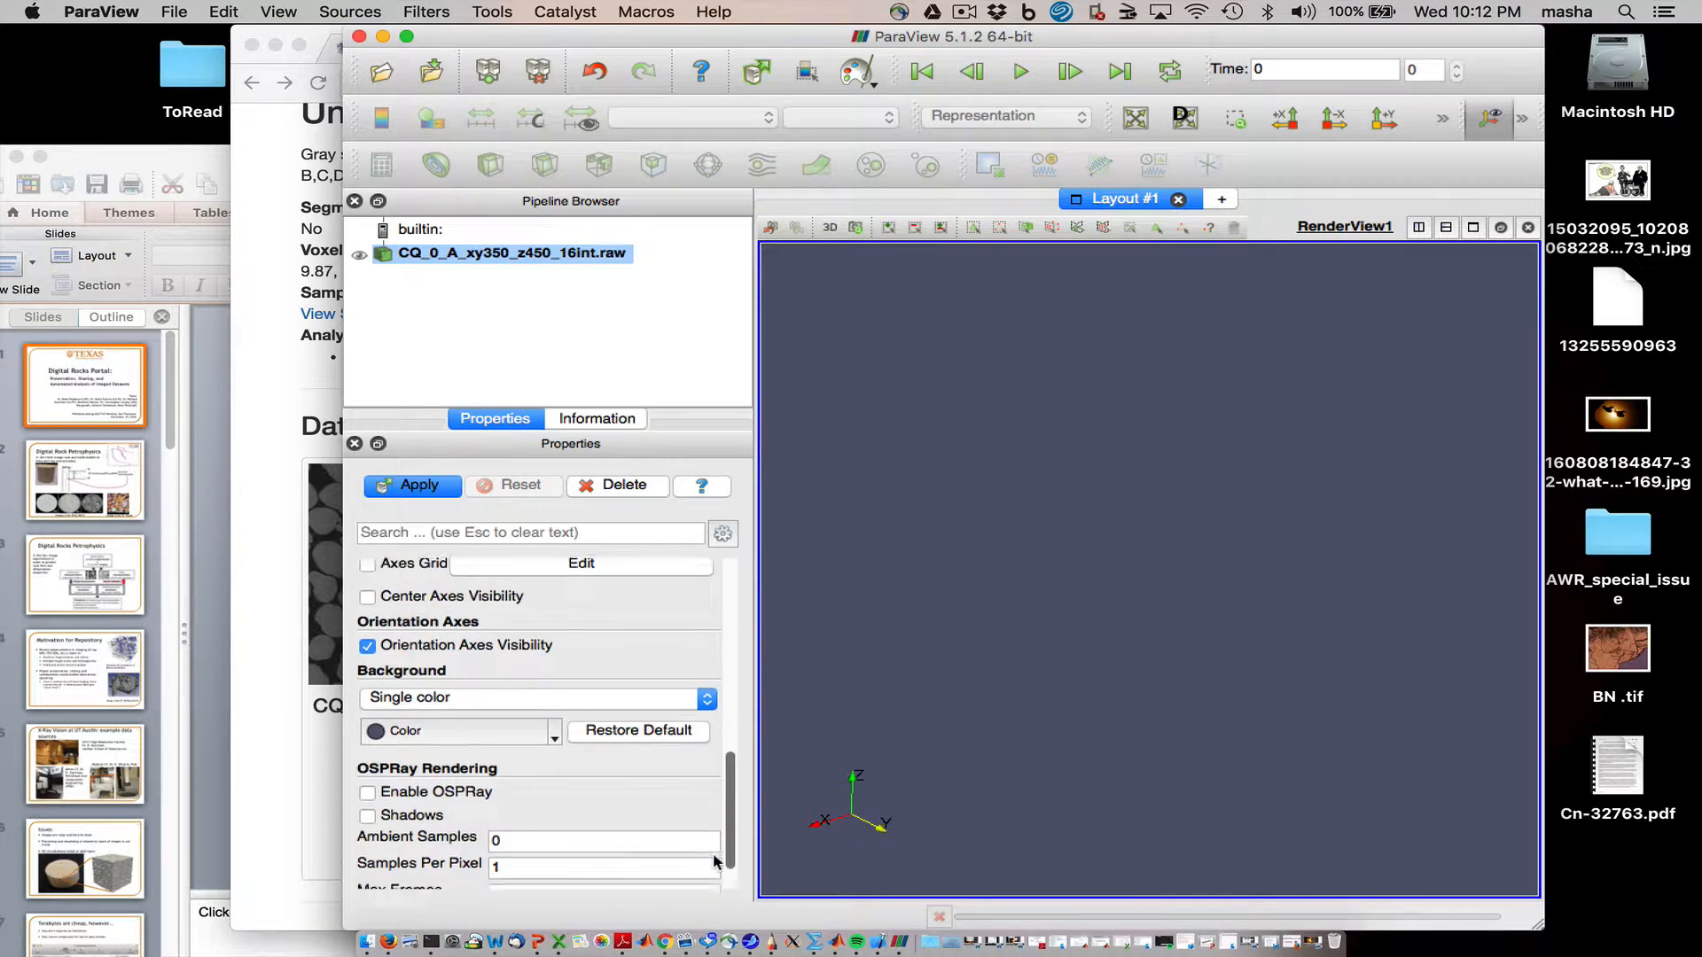
pyautogui.scroll(15, 674, 723)
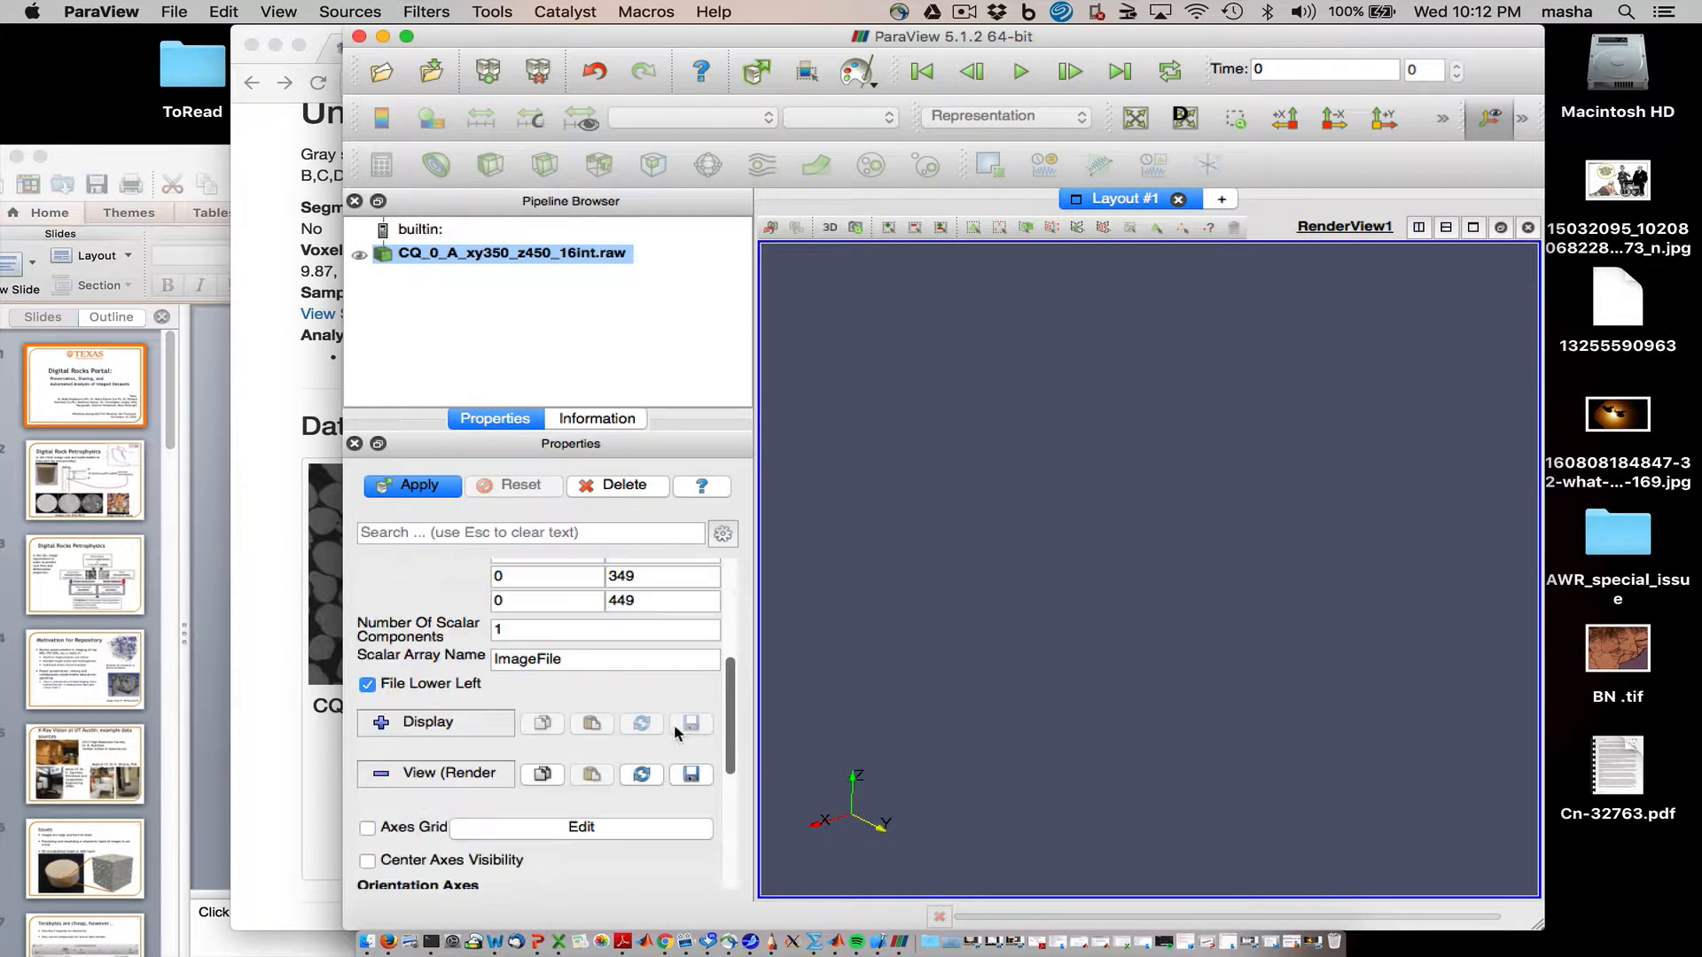
pyautogui.click(419, 490)
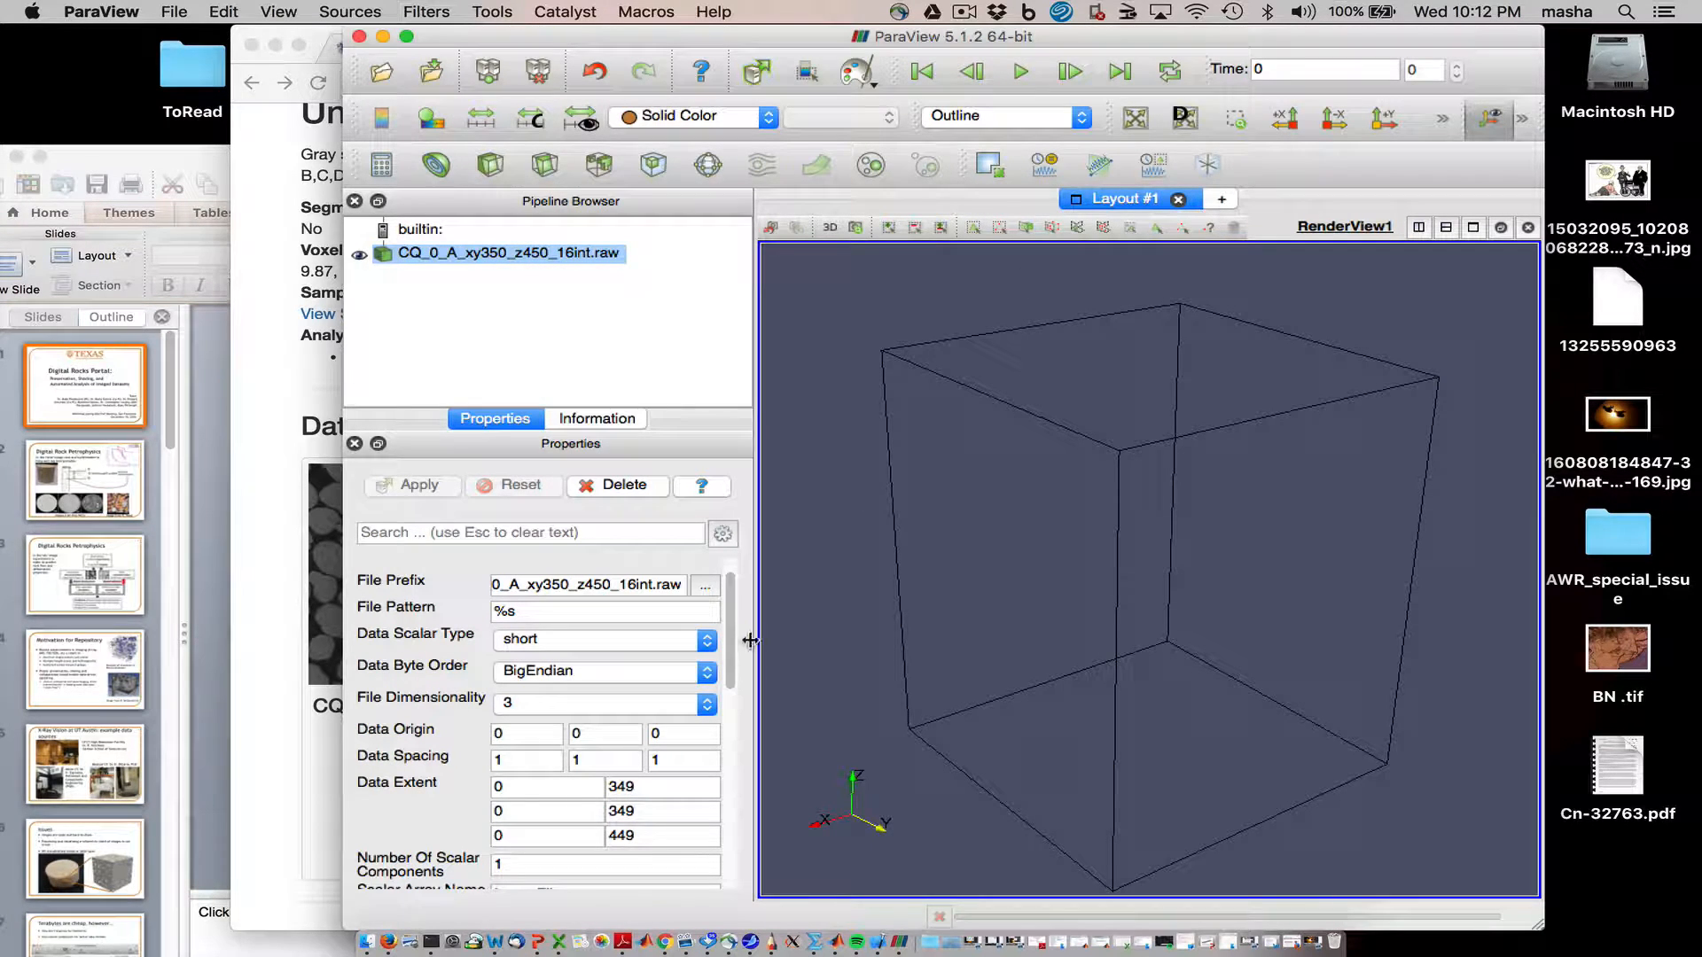
# Step: Expand the display properties of the raw dataset and change its representation to Volume
pyautogui.moveTo(731, 656)
pyautogui.mouseDown()
pyautogui.moveTo(723, 811)
pyautogui.moveTo(707, 643)
pyautogui.mouseUp()
pyautogui.scroll(-15, 707, 610)
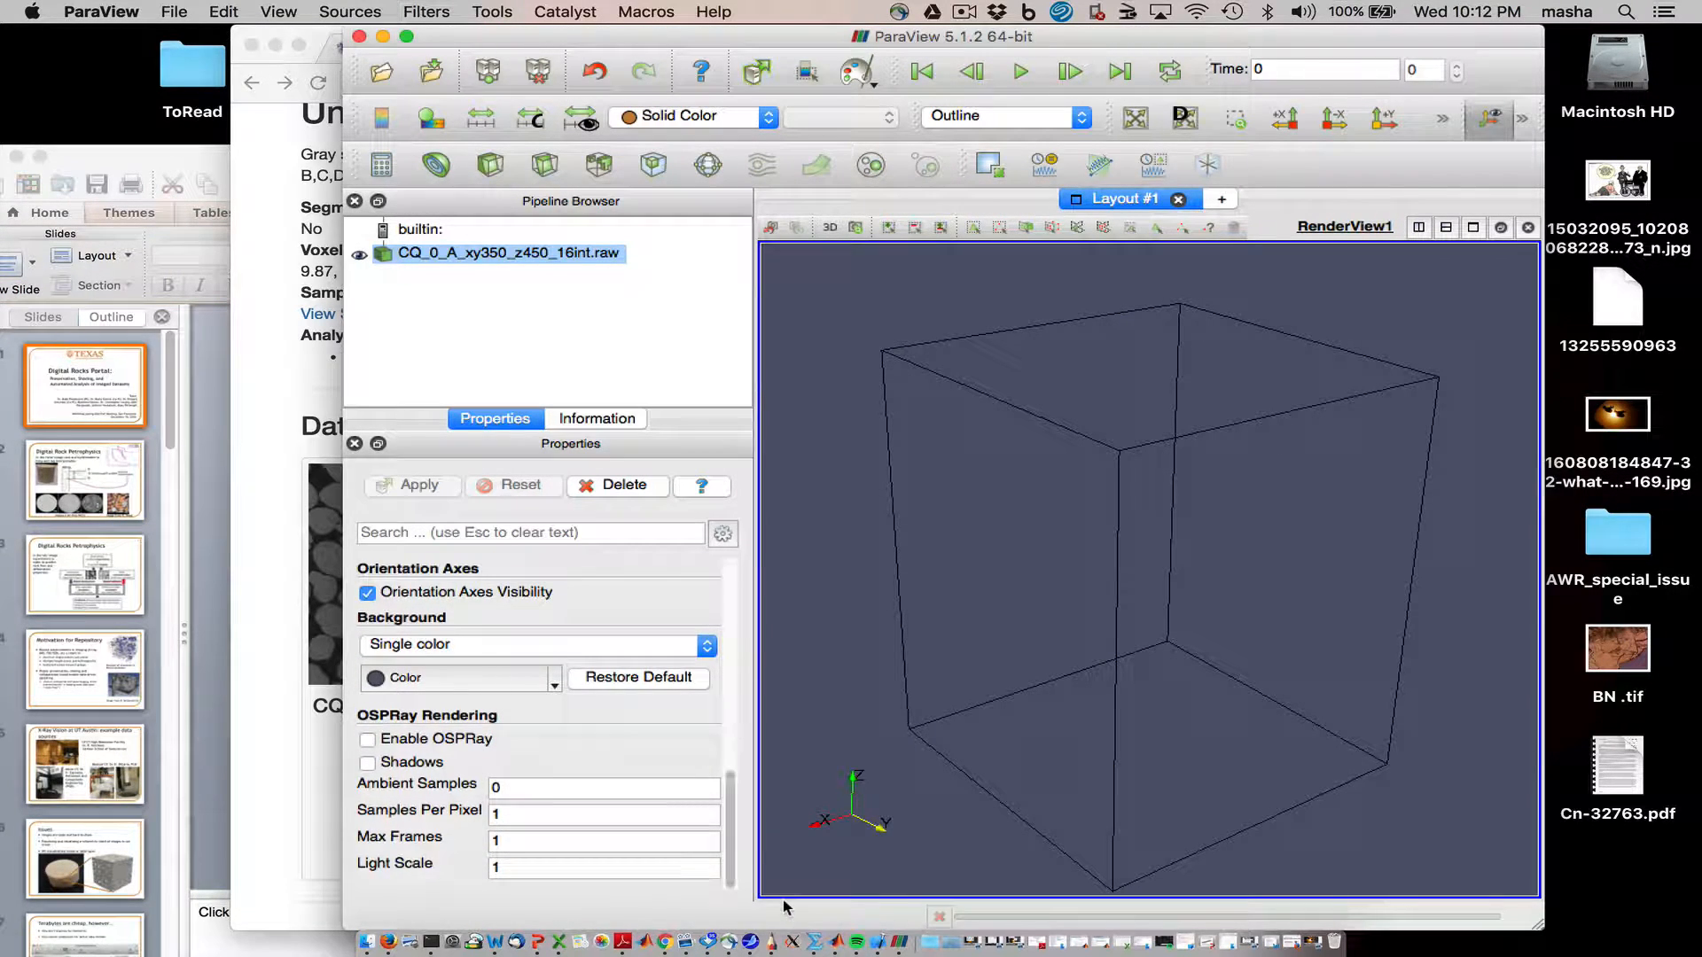
pyautogui.scroll(8, 727, 831)
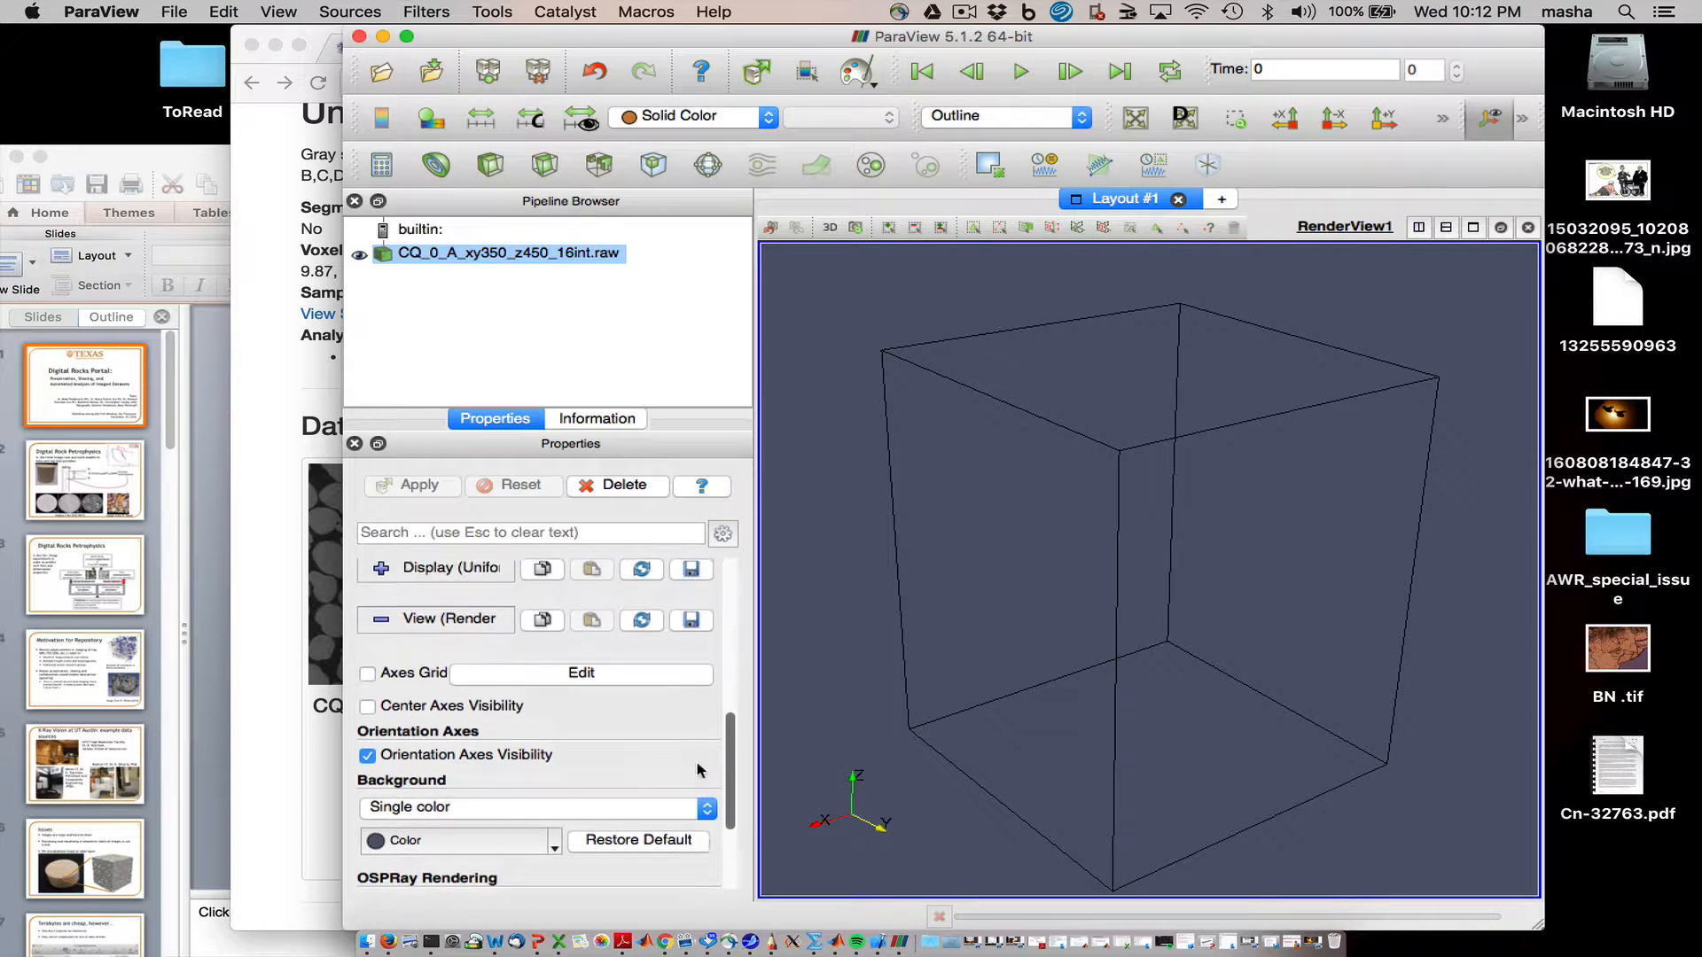
pyautogui.scroll(1, 669, 704)
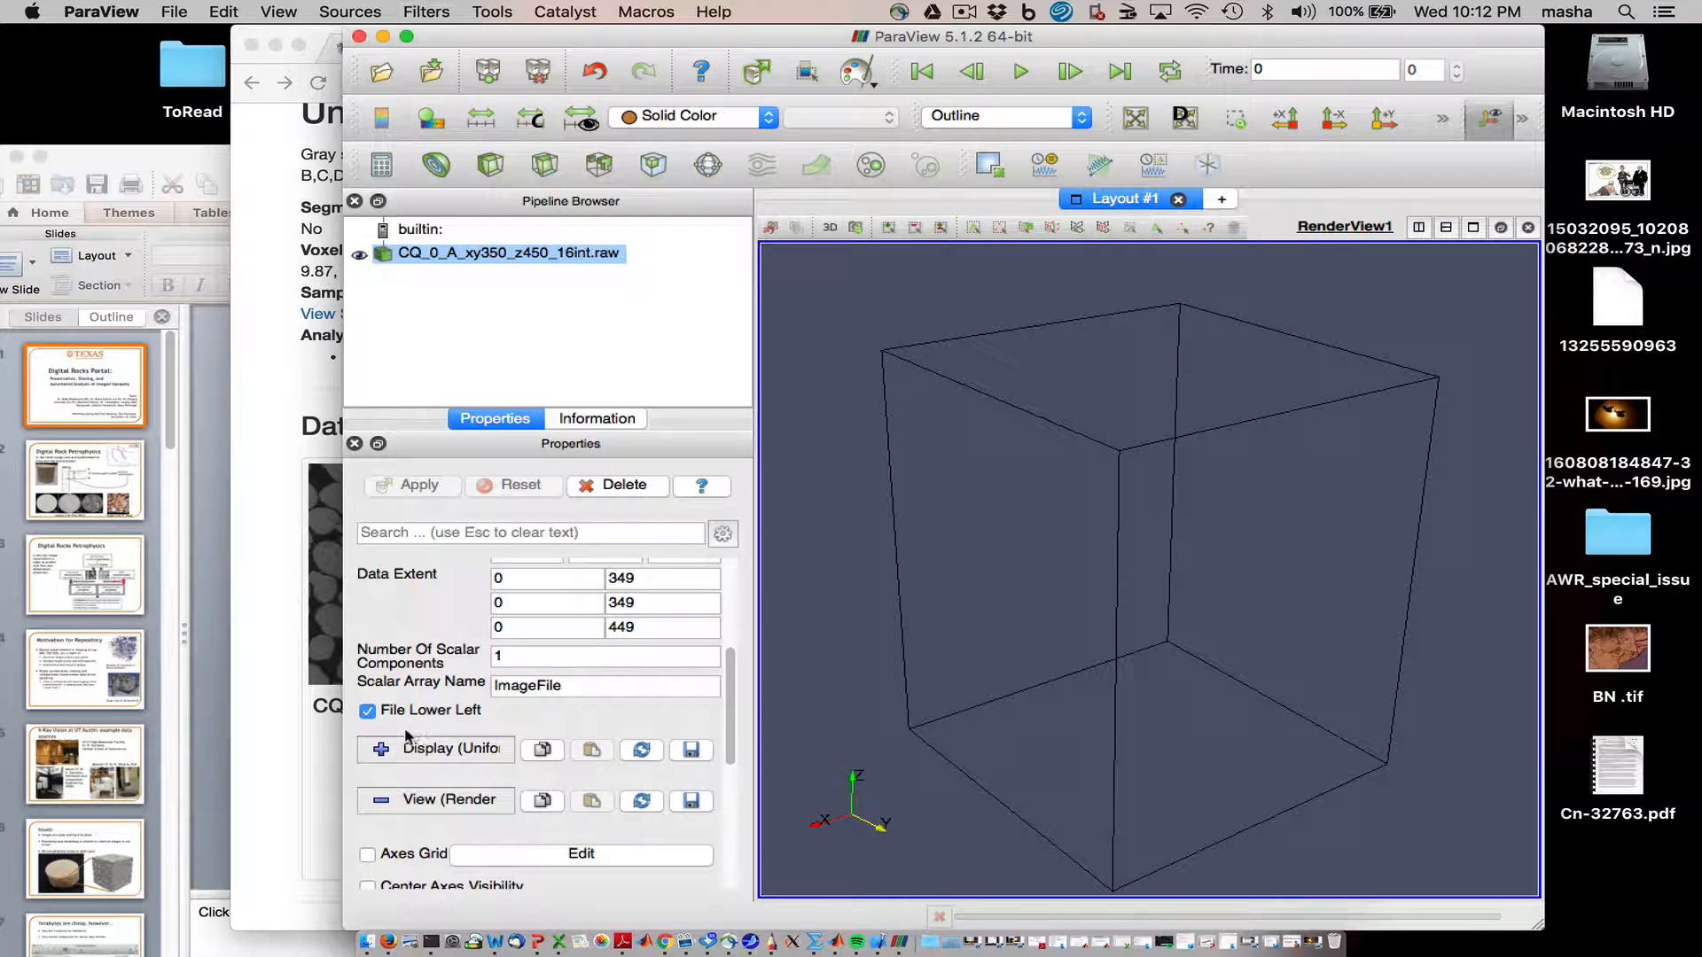
pyautogui.click(381, 750)
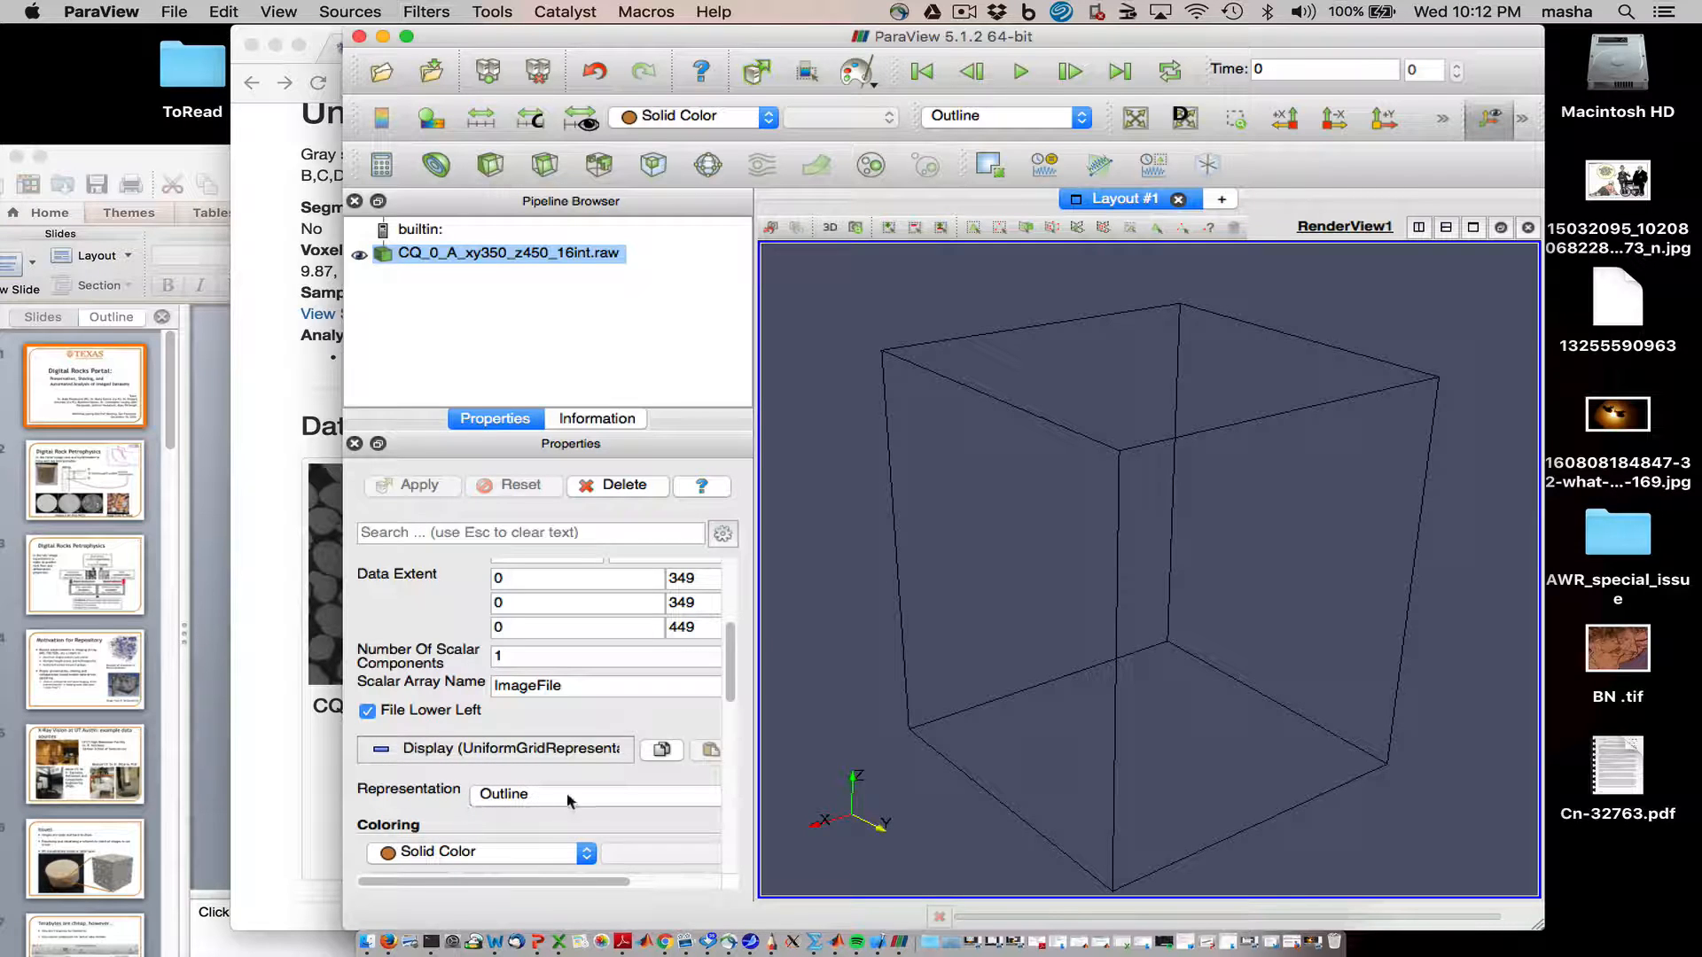
pyautogui.click(627, 794)
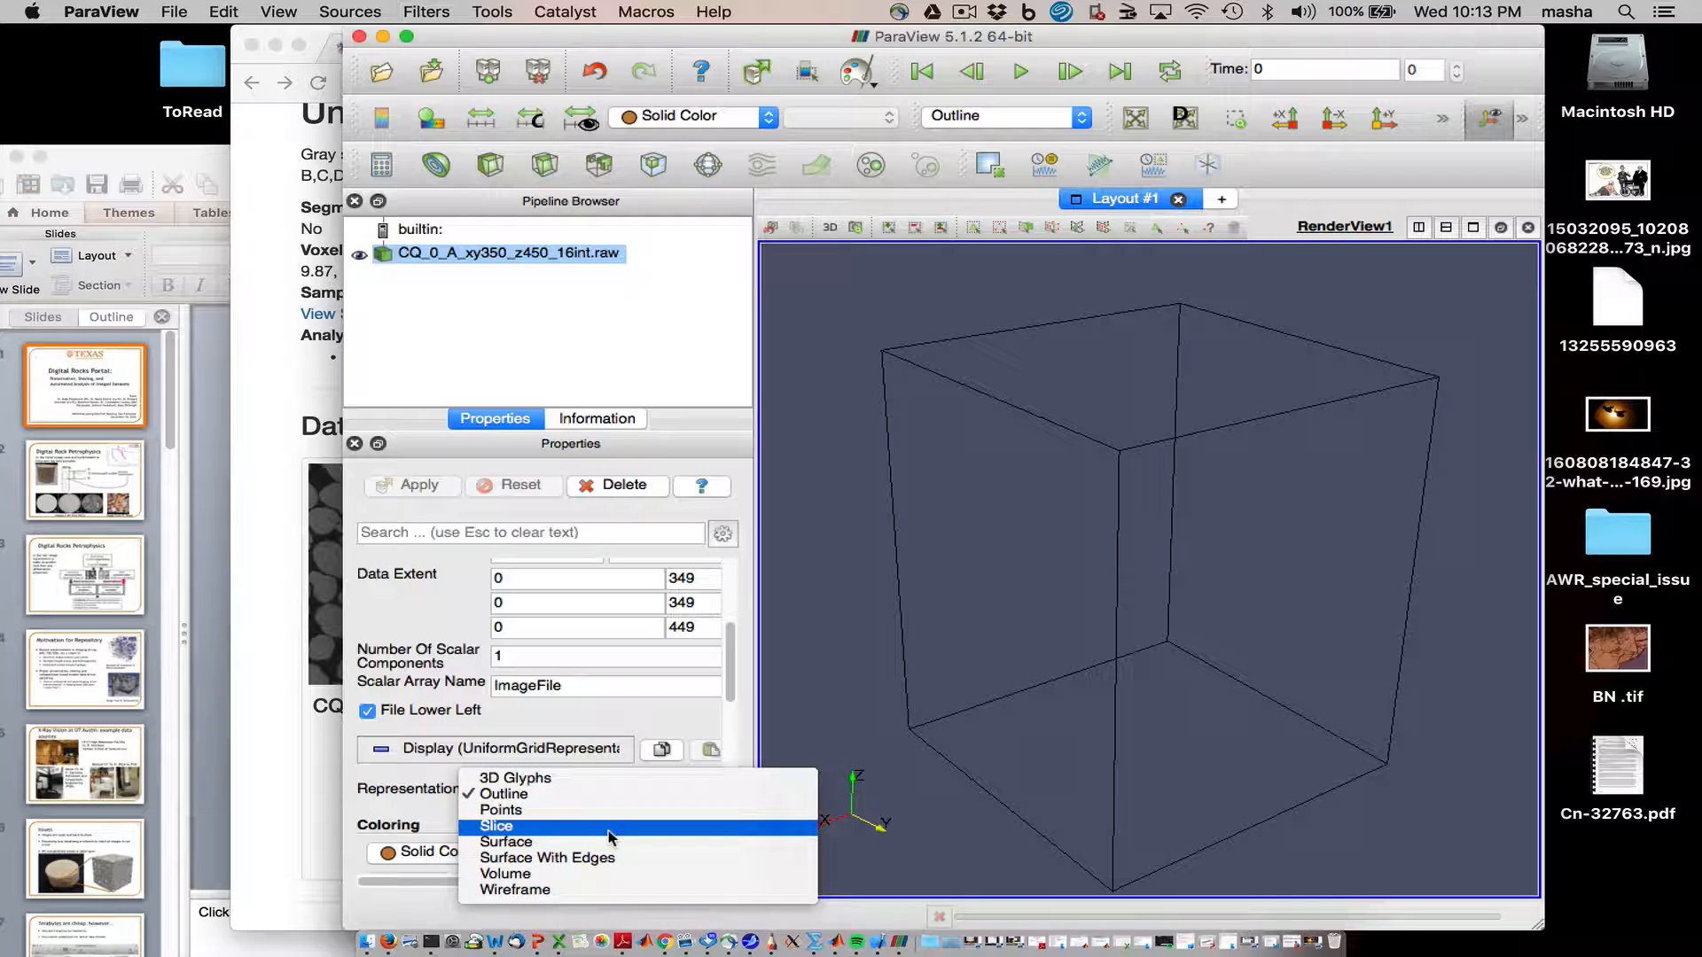
pyautogui.click(605, 875)
pyautogui.click(1120, 516)
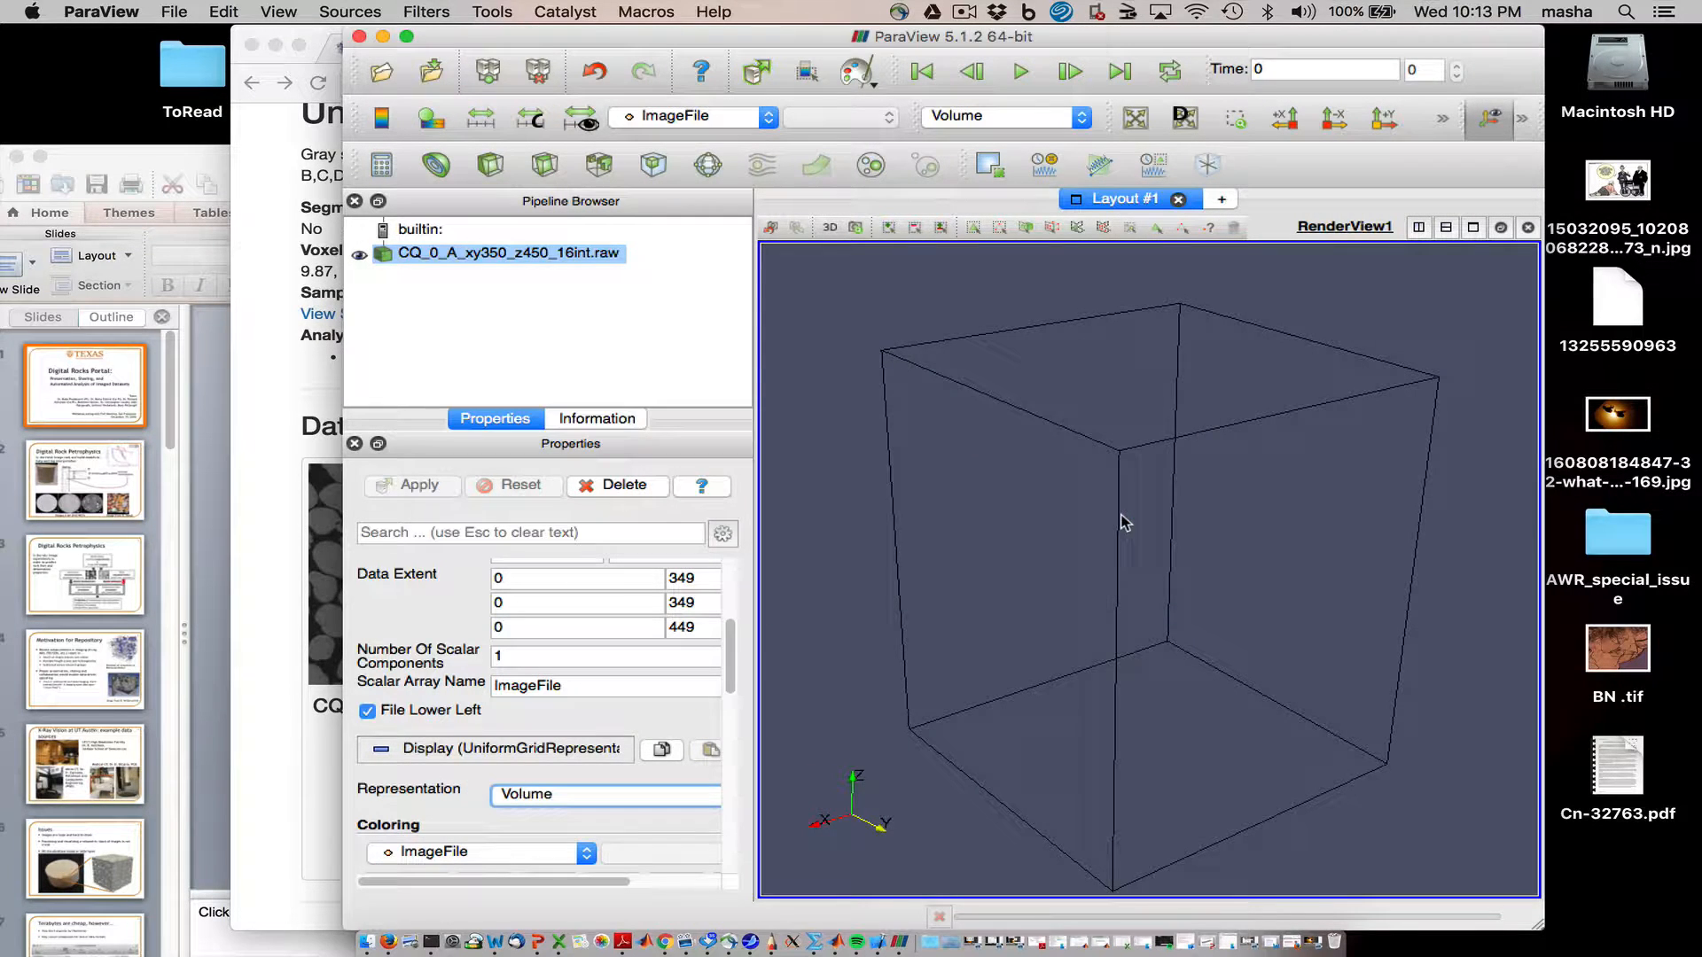
pyautogui.moveTo(1076, 365)
pyautogui.mouseDown()
pyautogui.moveTo(1271, 397)
pyautogui.moveTo(1175, 353)
pyautogui.moveTo(1083, 369)
pyautogui.mouseUp()
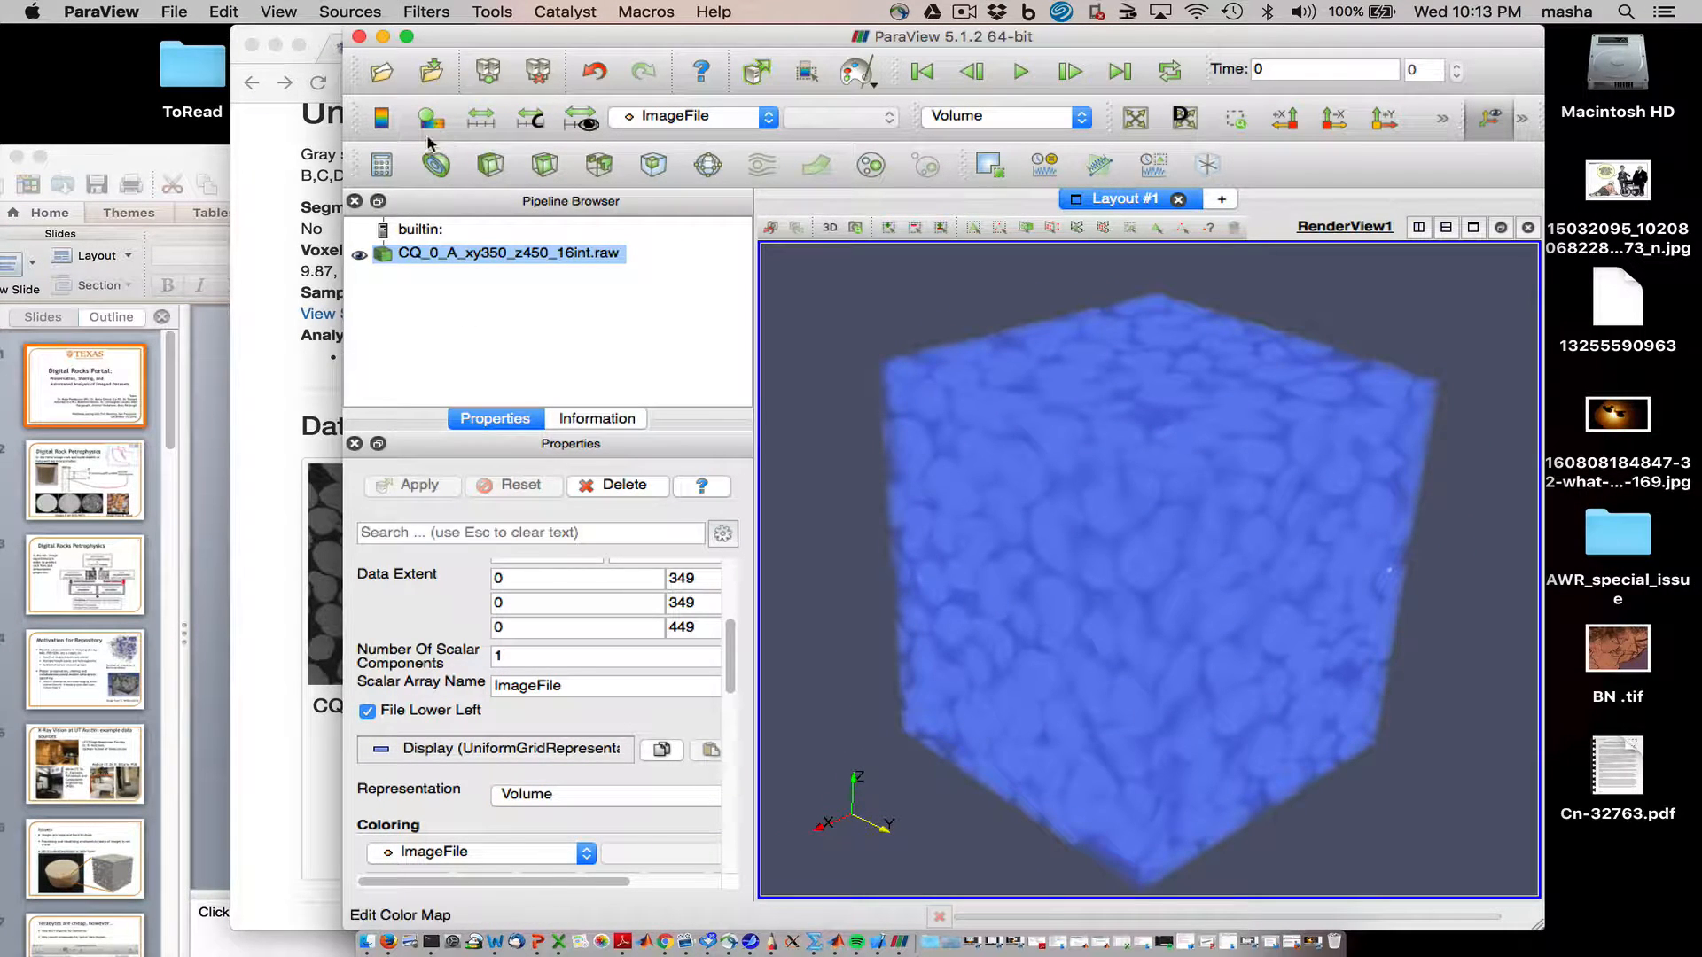
# Step: Show the color legend for ImageFile and check the dataset's array data range and extents
pyautogui.click(382, 118)
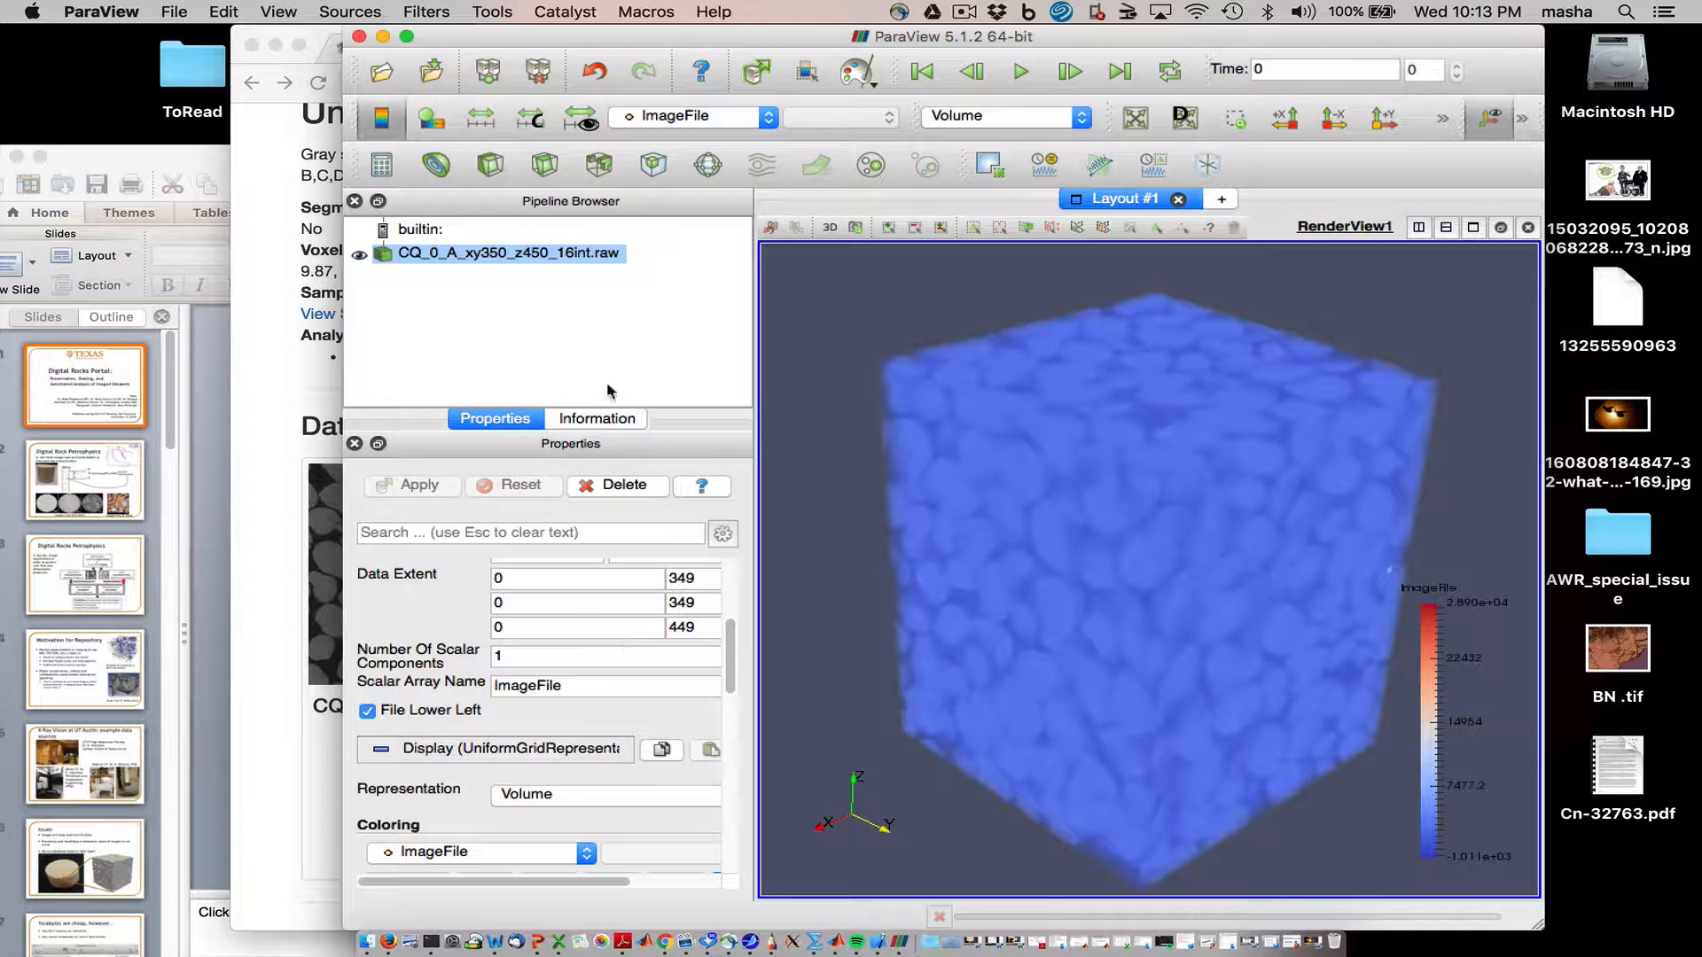
pyautogui.click(596, 419)
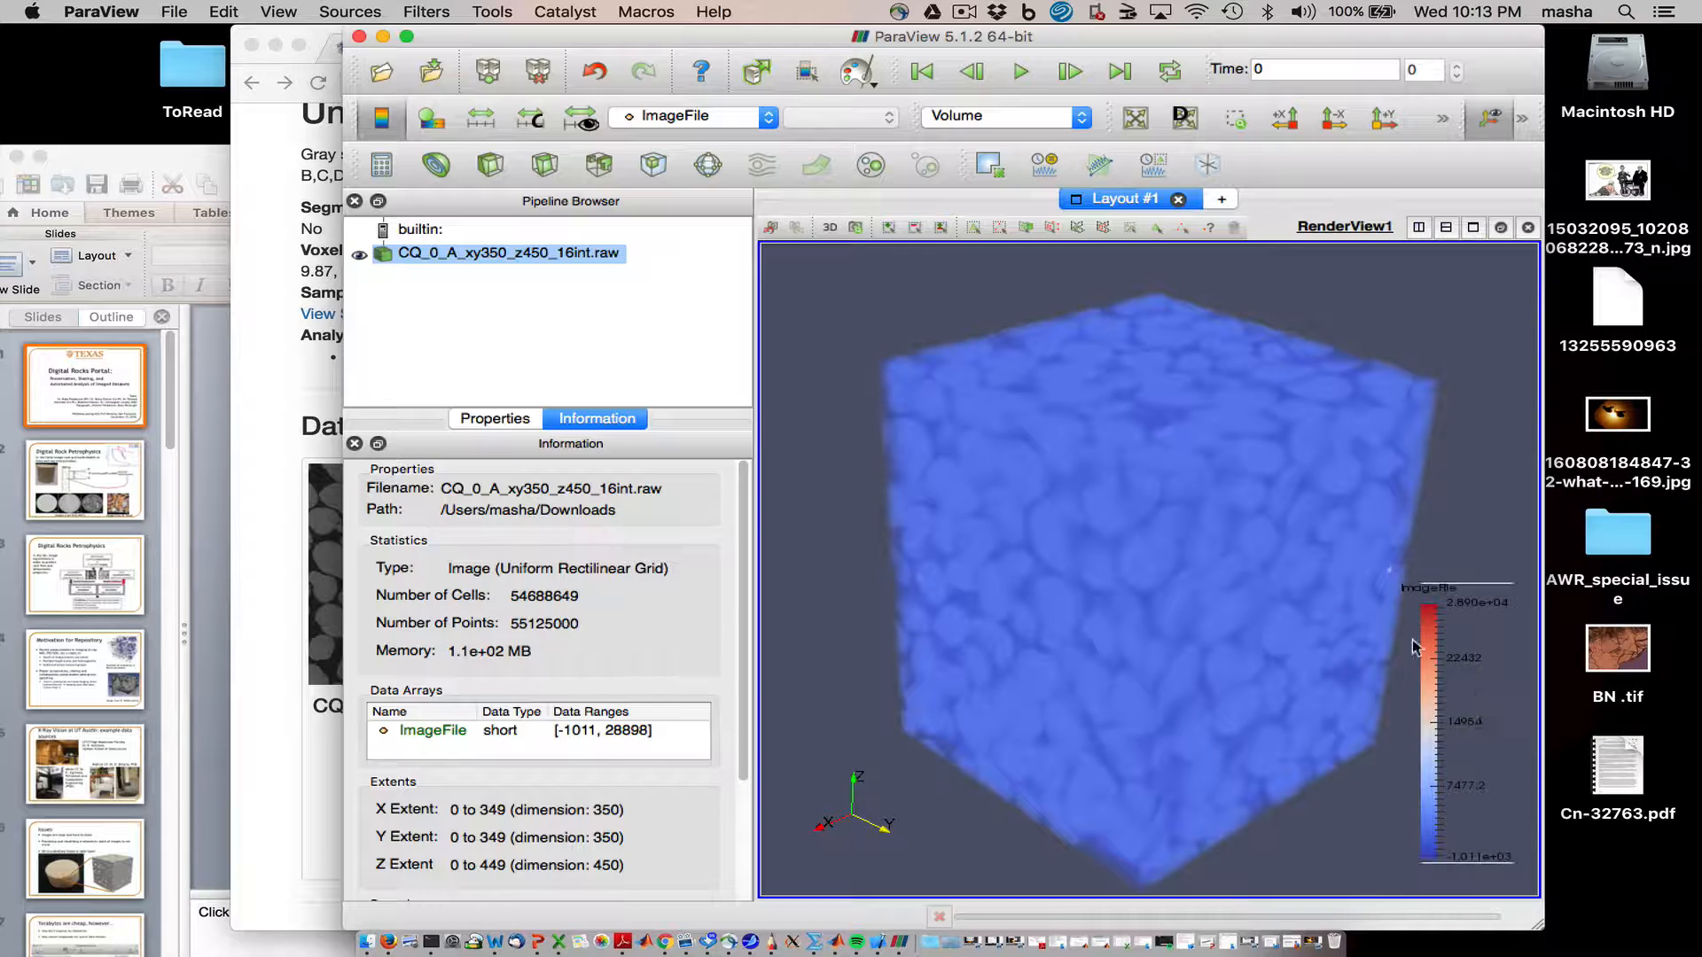
pyautogui.click(486, 420)
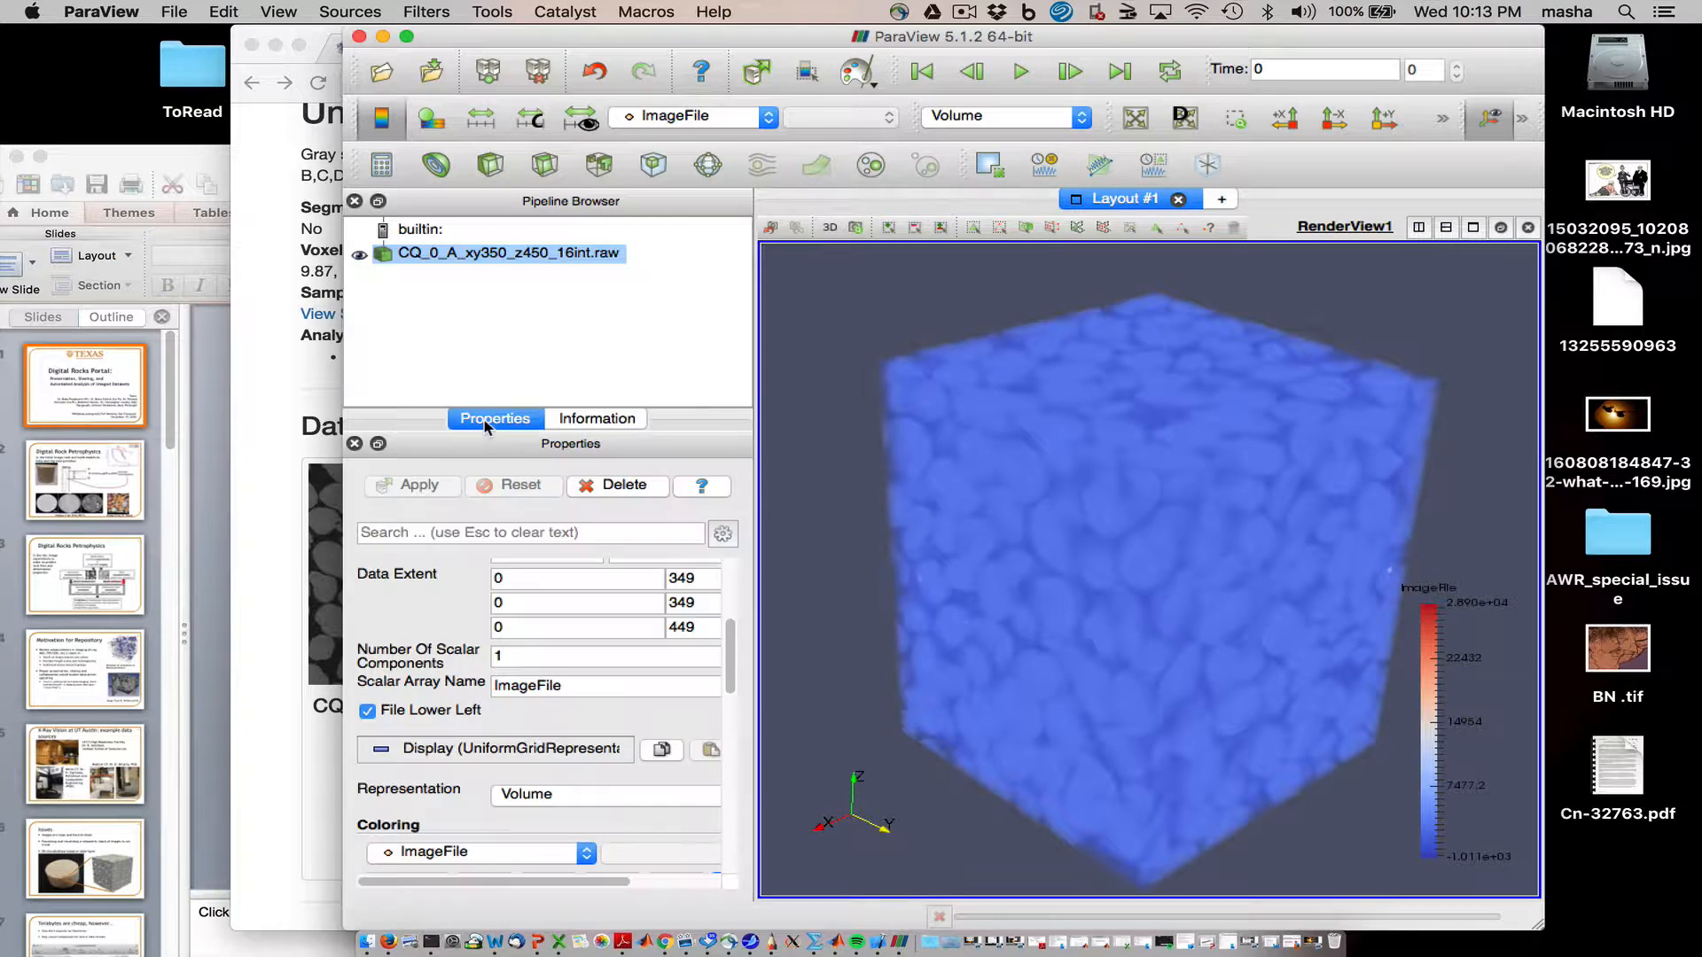
# Step: Change the dataset's representation to Surface and rotate the cube to inspect the grains on its different faces
pyautogui.click(635, 796)
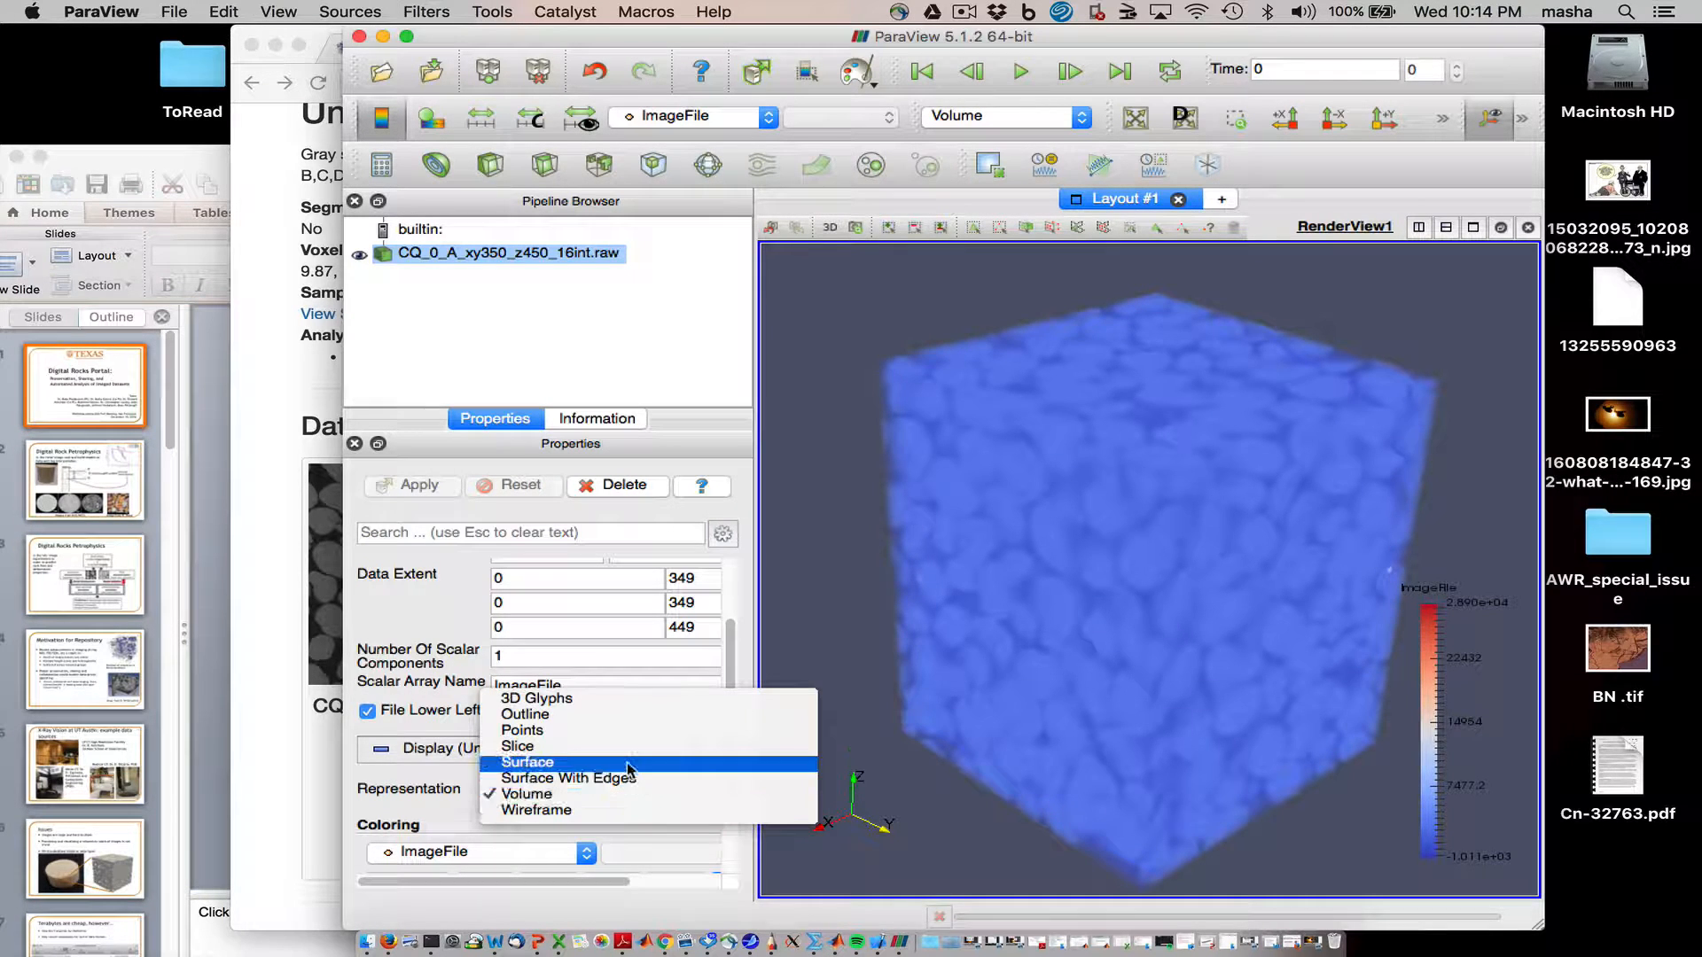
pyautogui.click(625, 762)
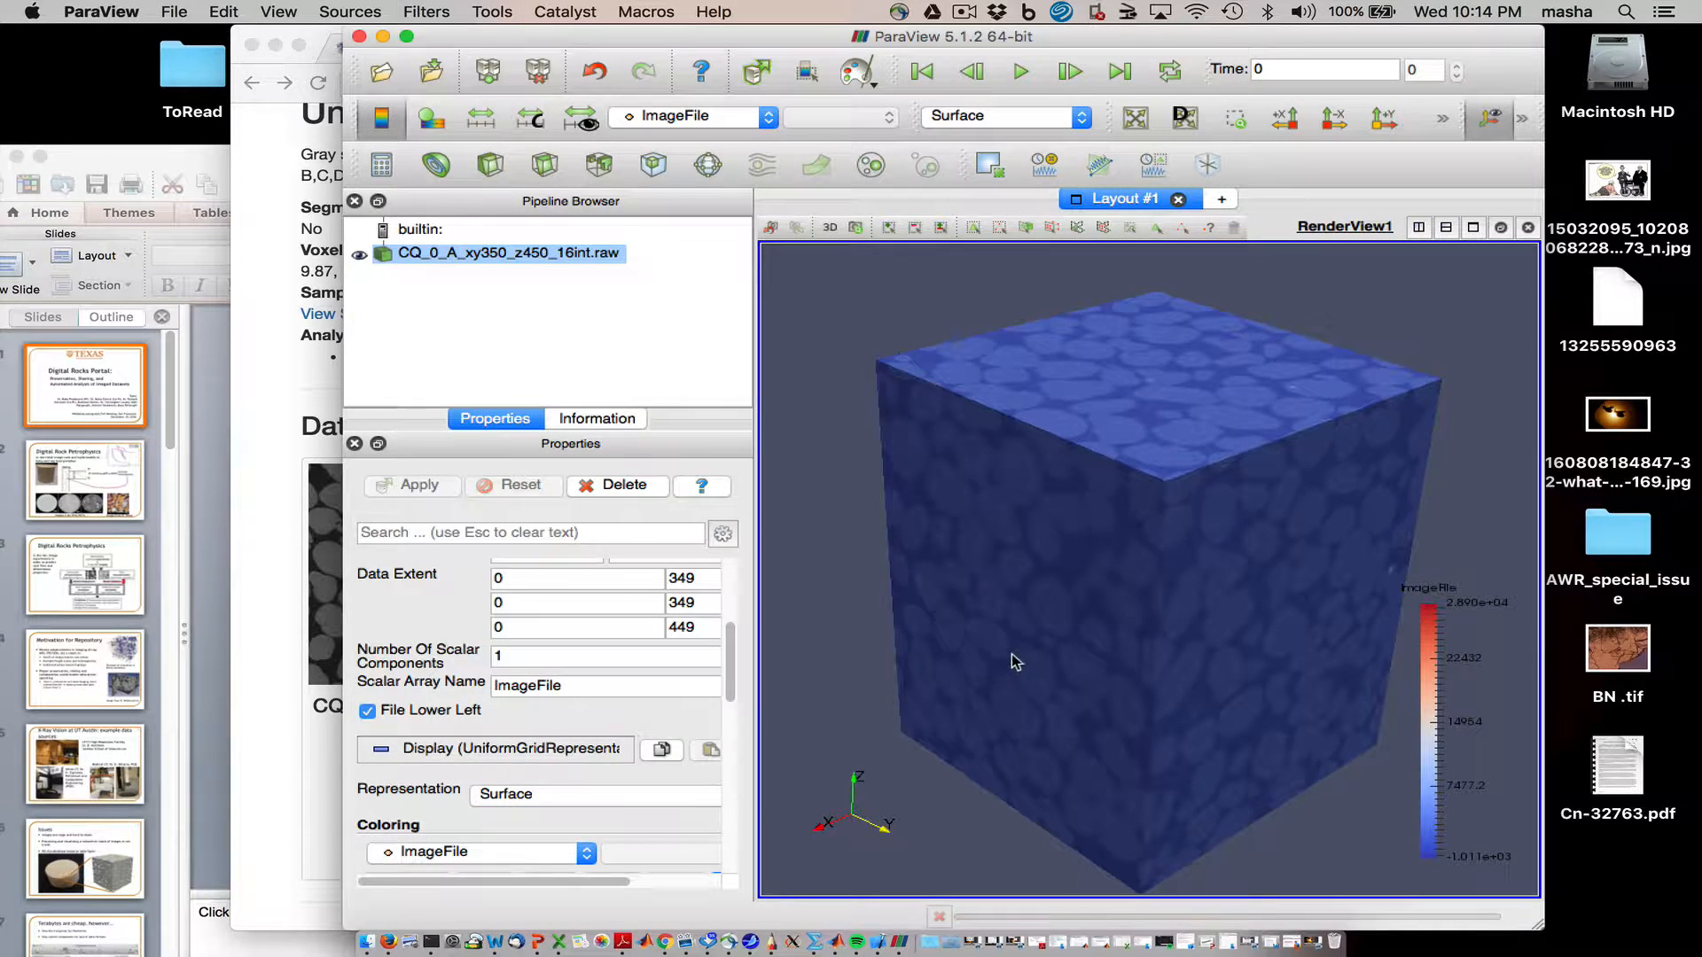
pyautogui.moveTo(1012, 652); pyautogui.dragTo(1354, 547)
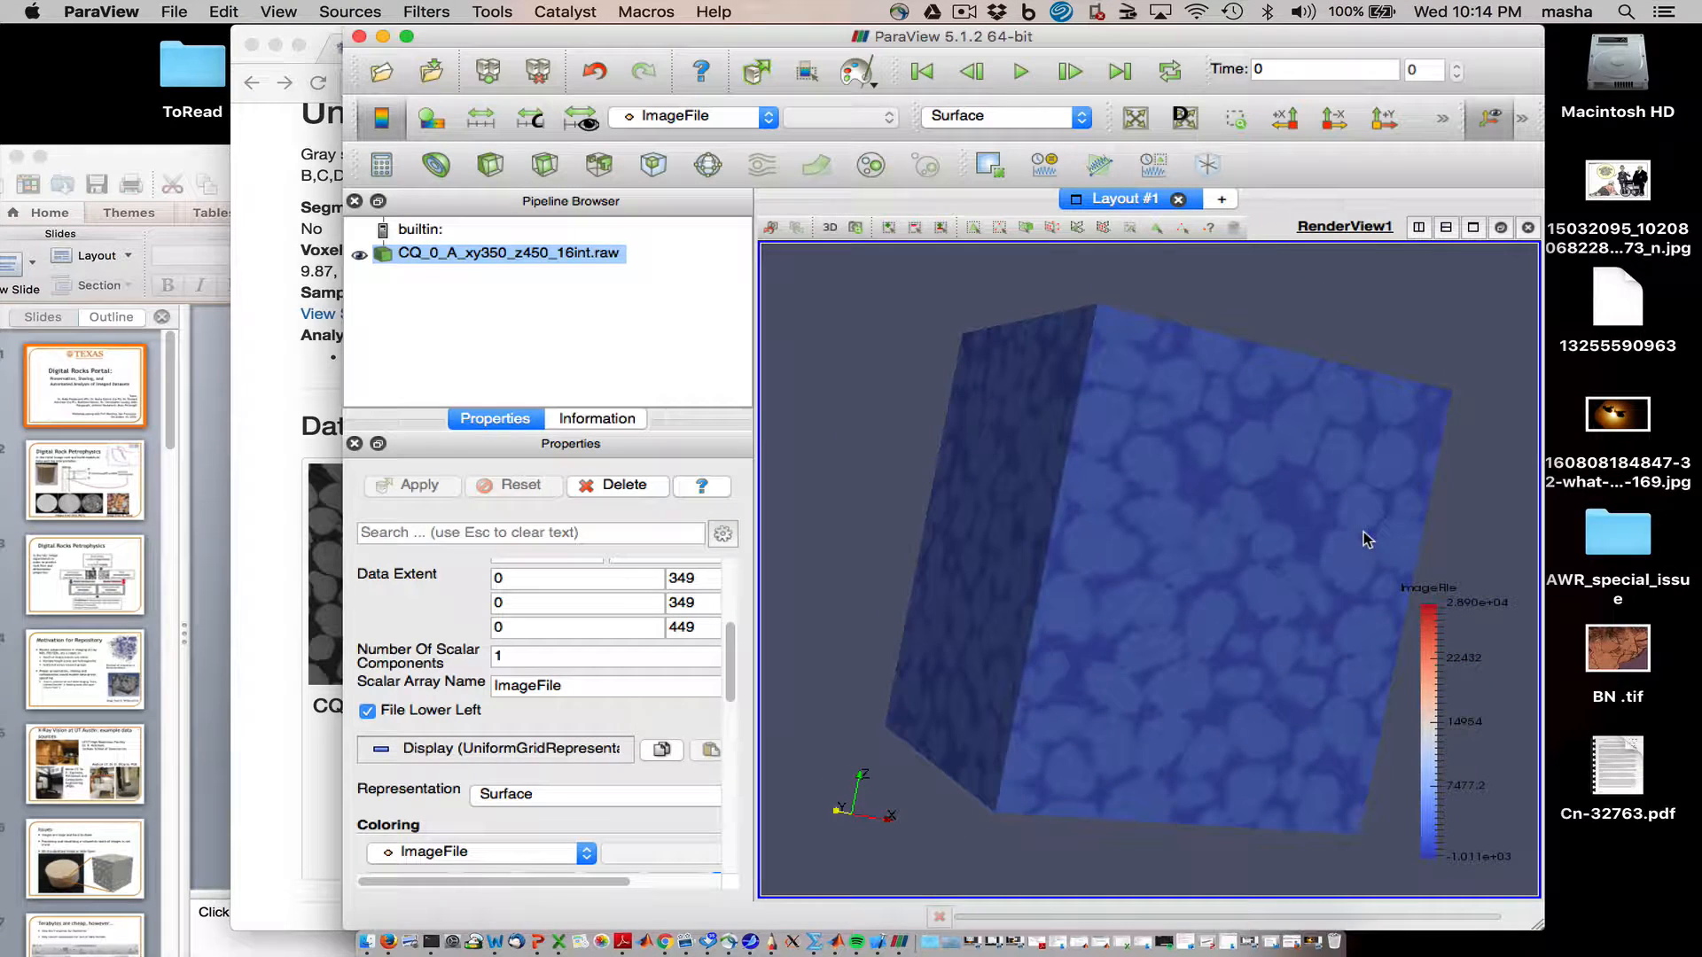
pyautogui.moveTo(1224, 346); pyautogui.dragTo(1133, 431)
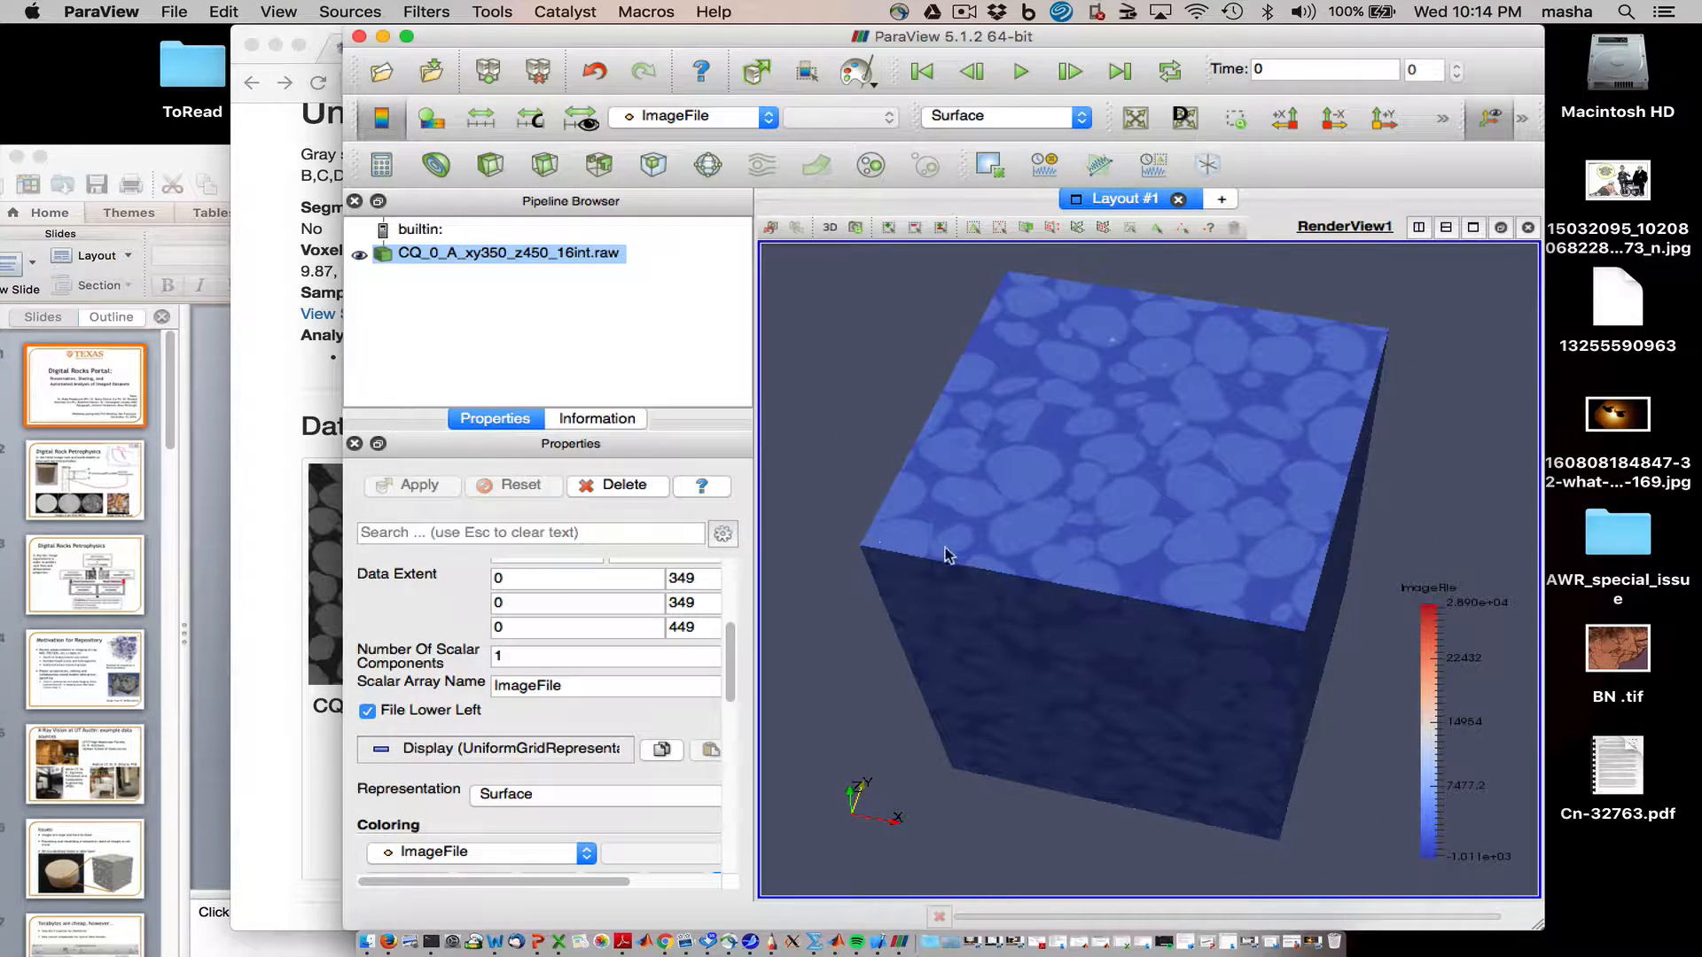
pyautogui.moveTo(948, 555); pyautogui.dragTo(998, 440)
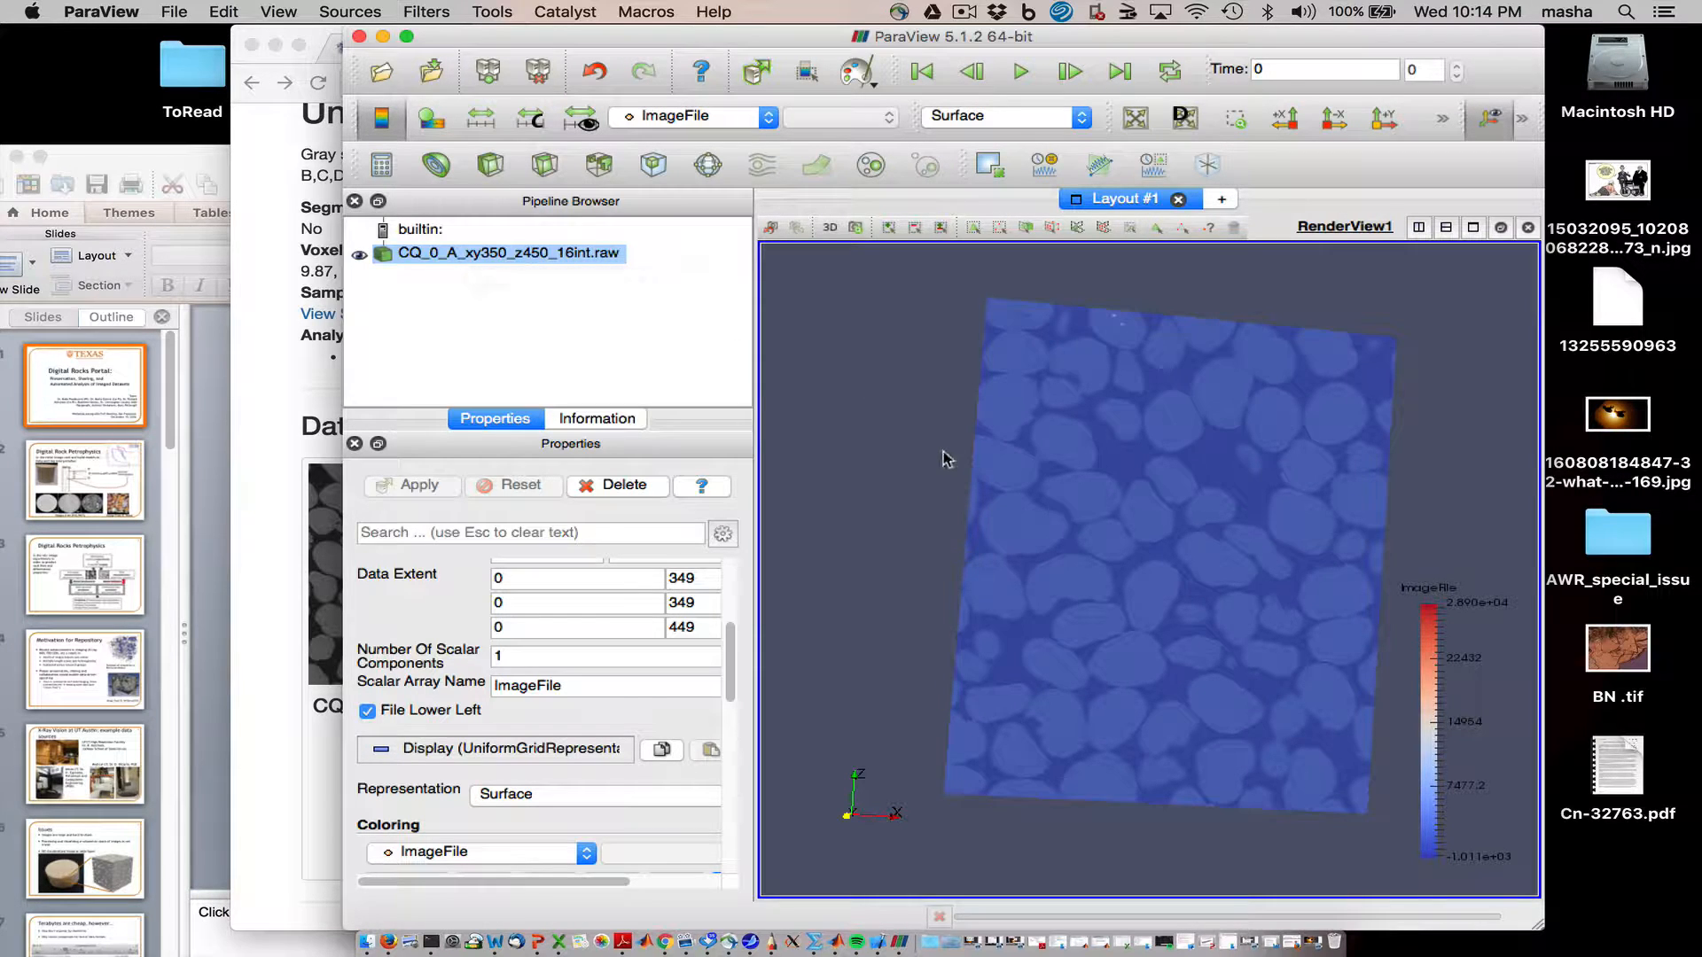
pyautogui.moveTo(1139, 479); pyautogui.dragTo(1085, 514)
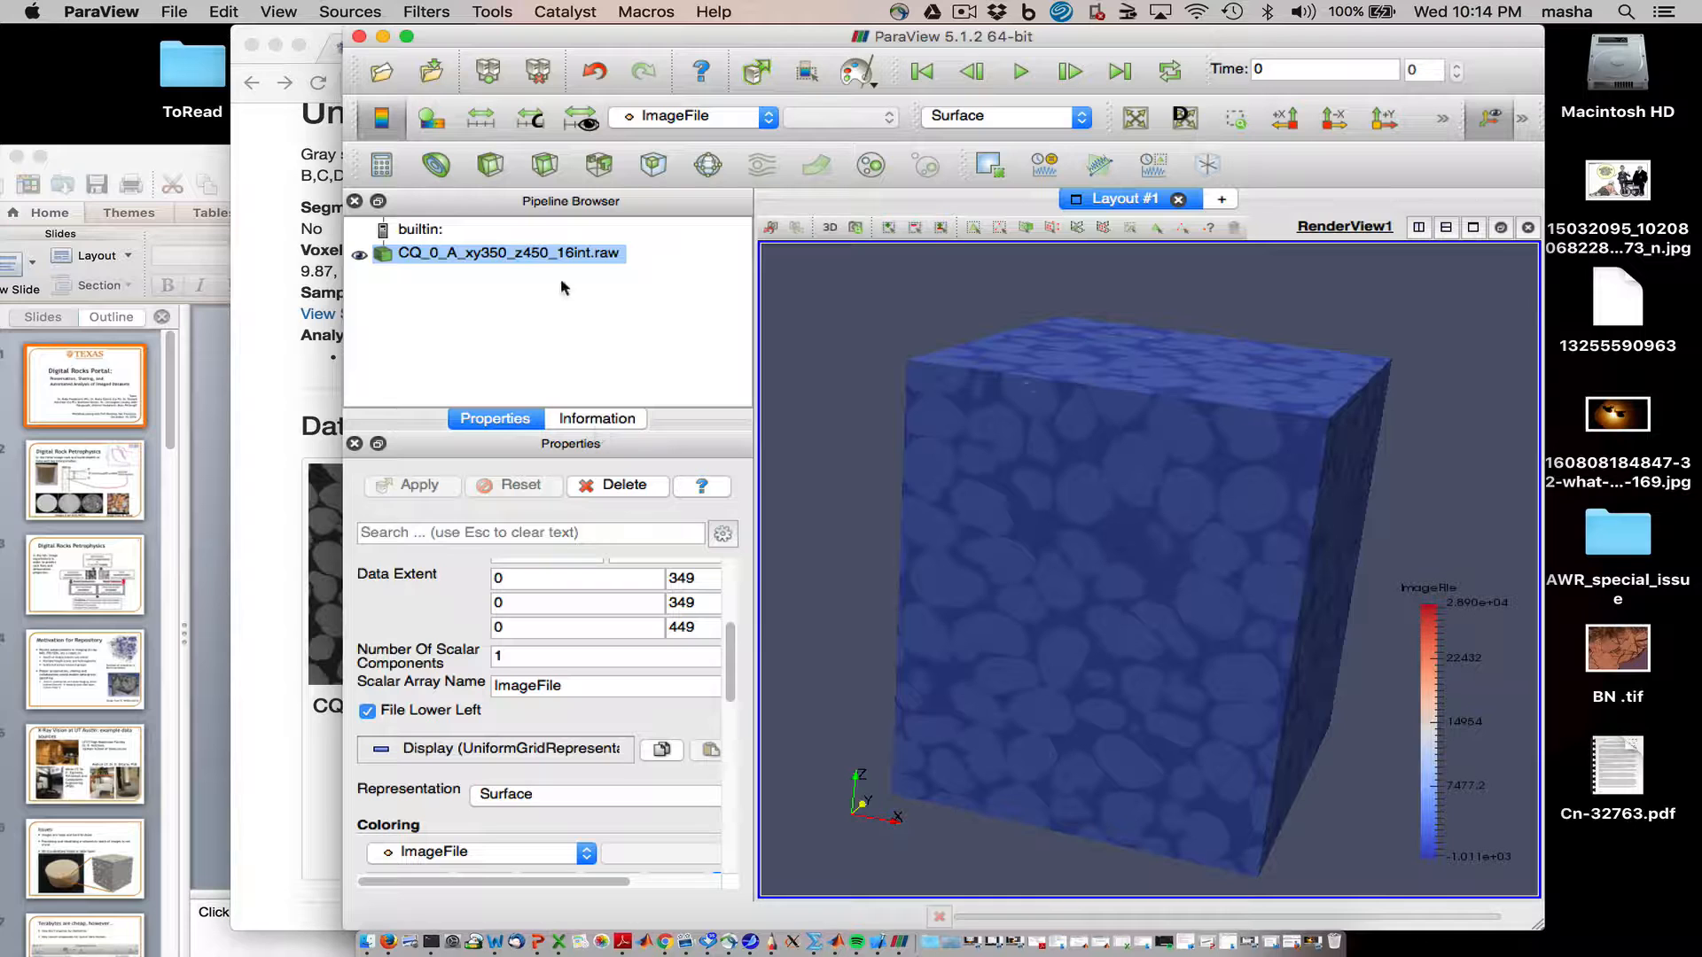
# Step: Add a Histogram filter to the raw dataset with a bin count of 256 for ImageFile and apply it
pyautogui.click(425, 11)
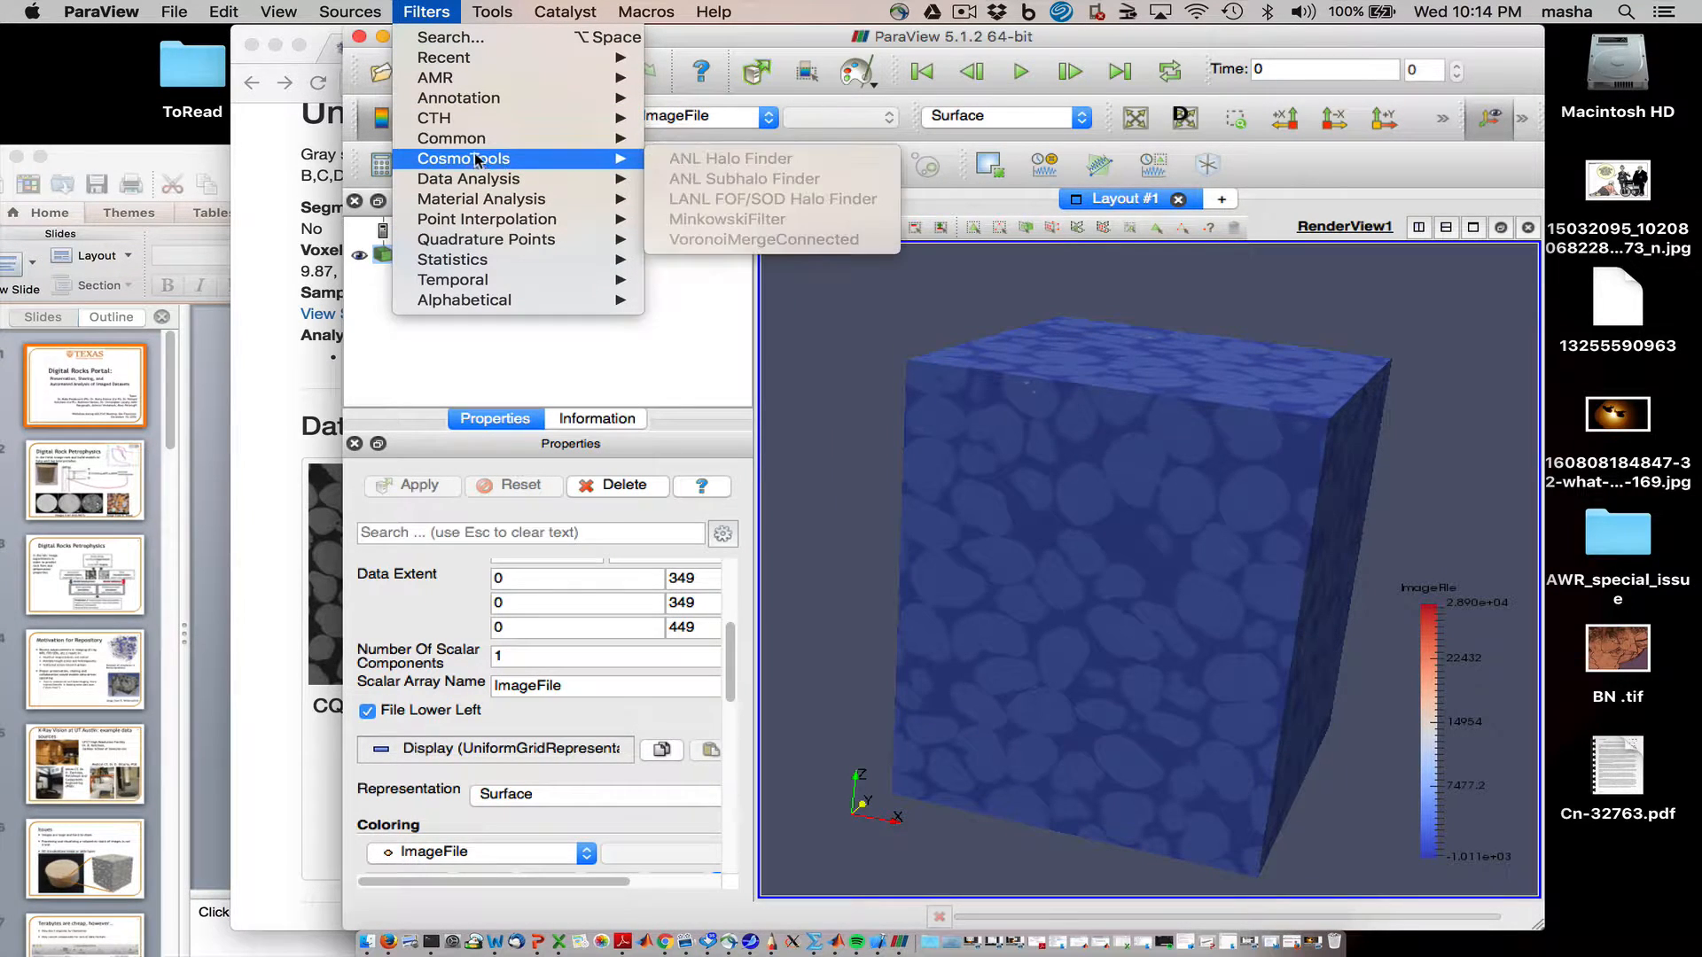
pyautogui.moveTo(481, 178)
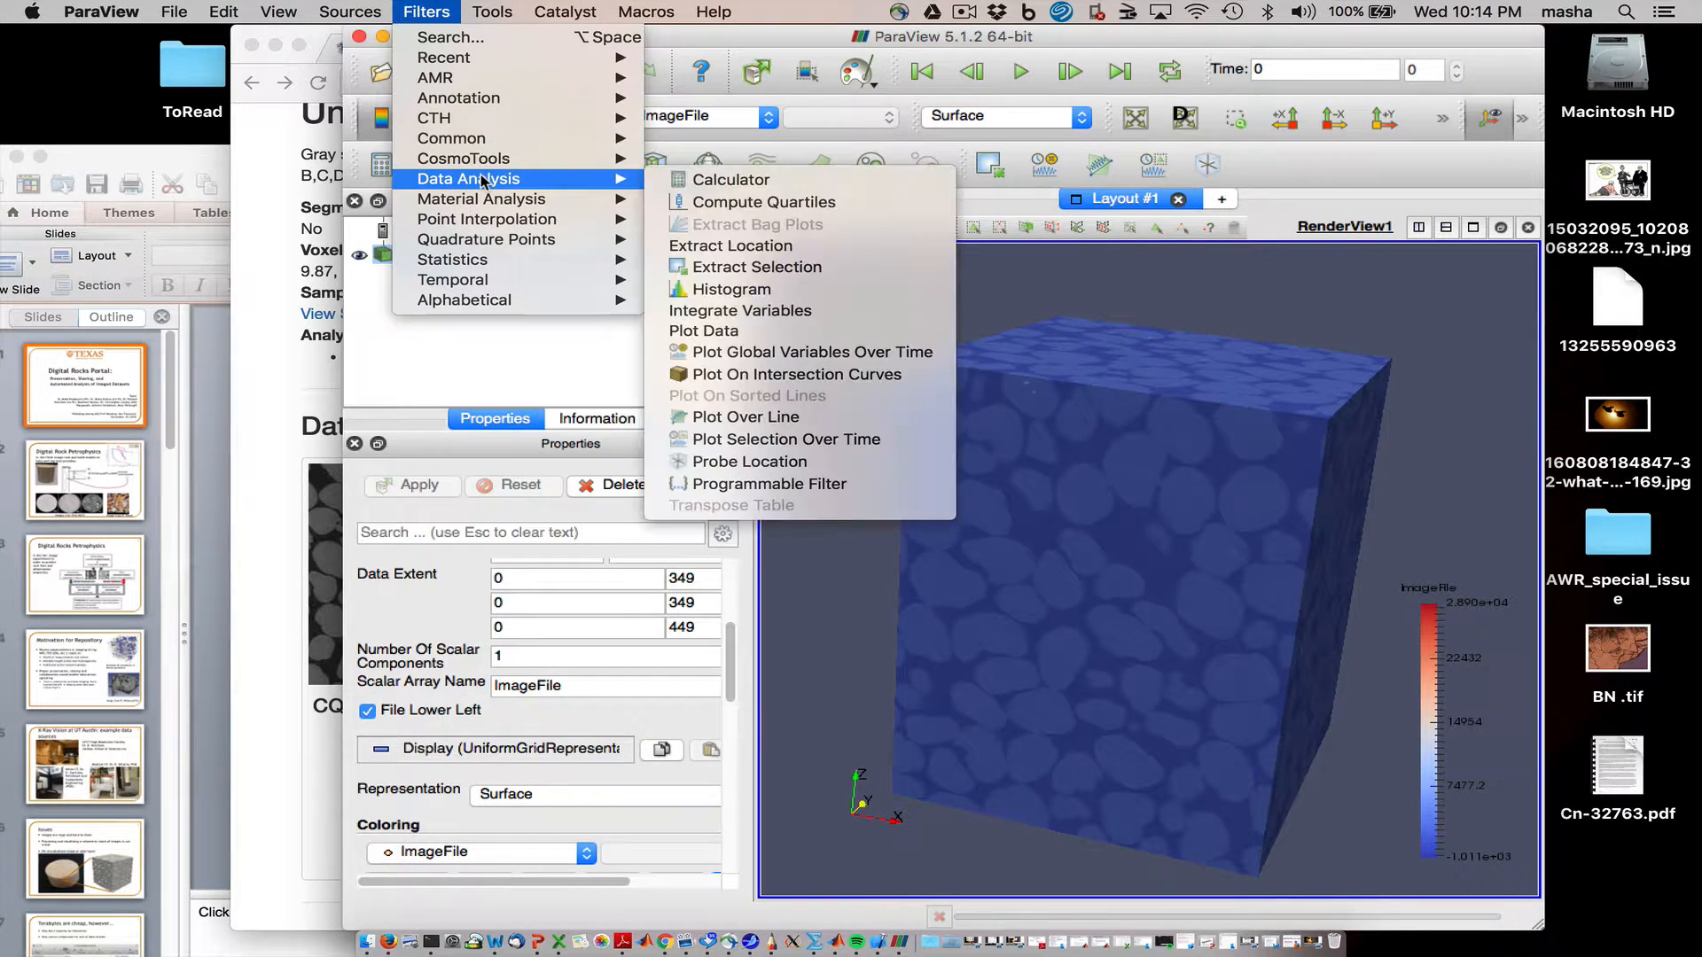
pyautogui.click(744, 289)
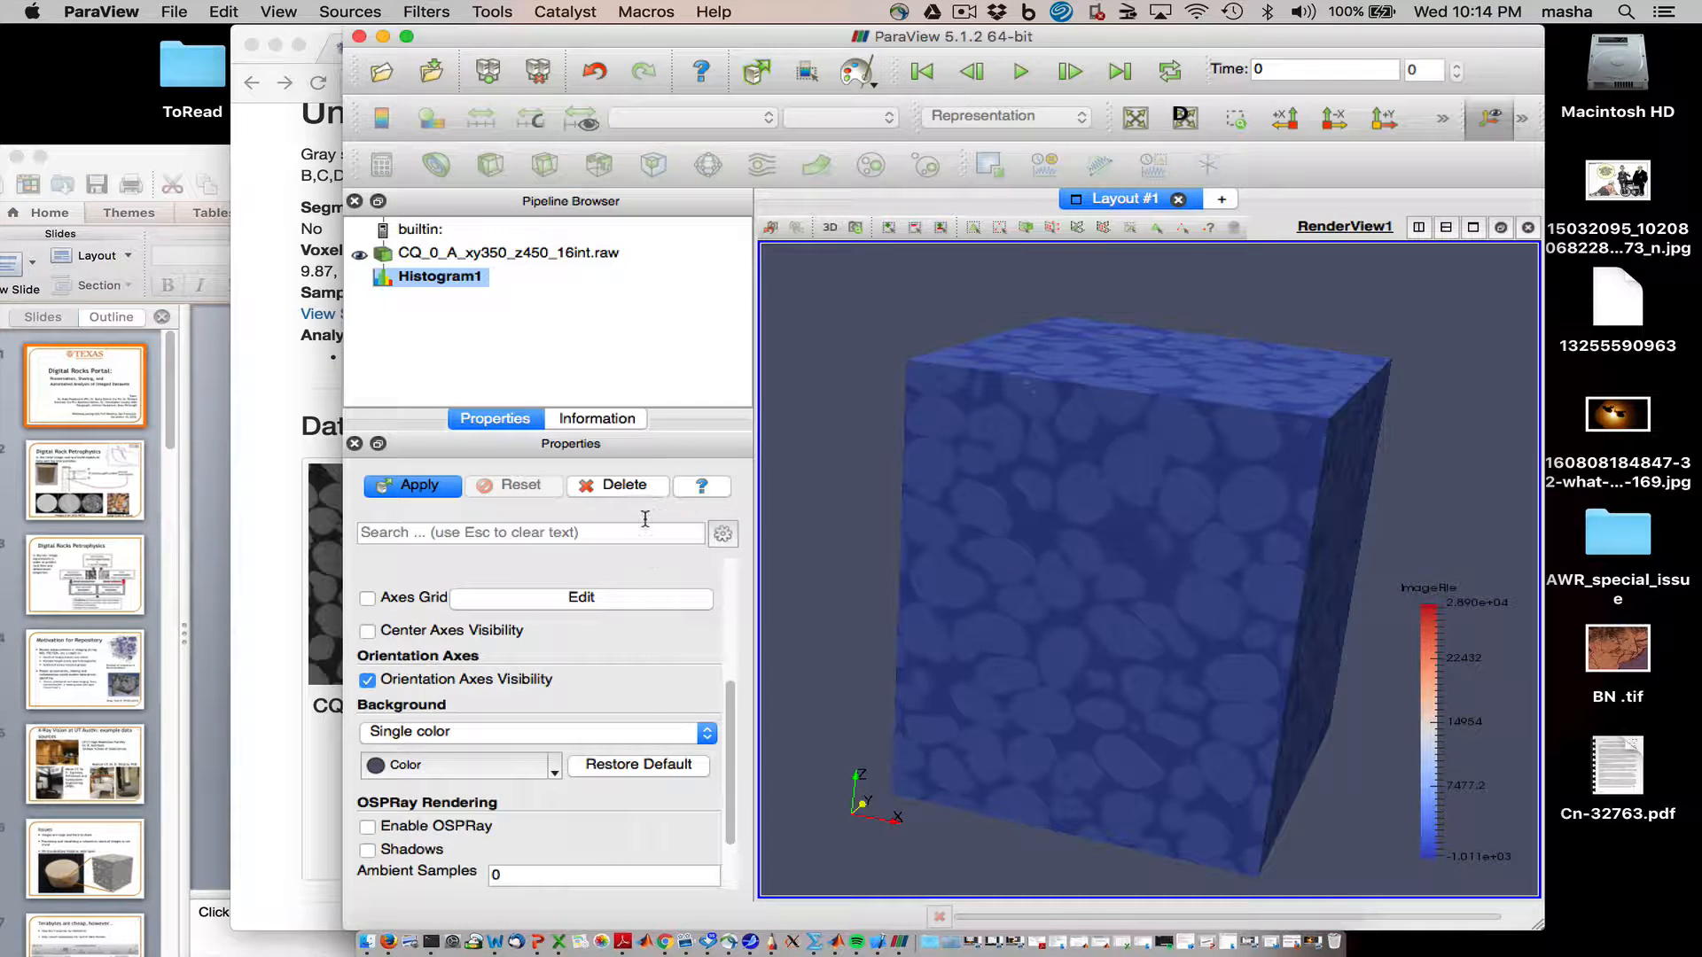
pyautogui.moveTo(727, 758); pyautogui.dragTo(726, 652)
pyautogui.moveTo(499, 656); pyautogui.dragTo(572, 663)
pyautogui.click(417, 498)
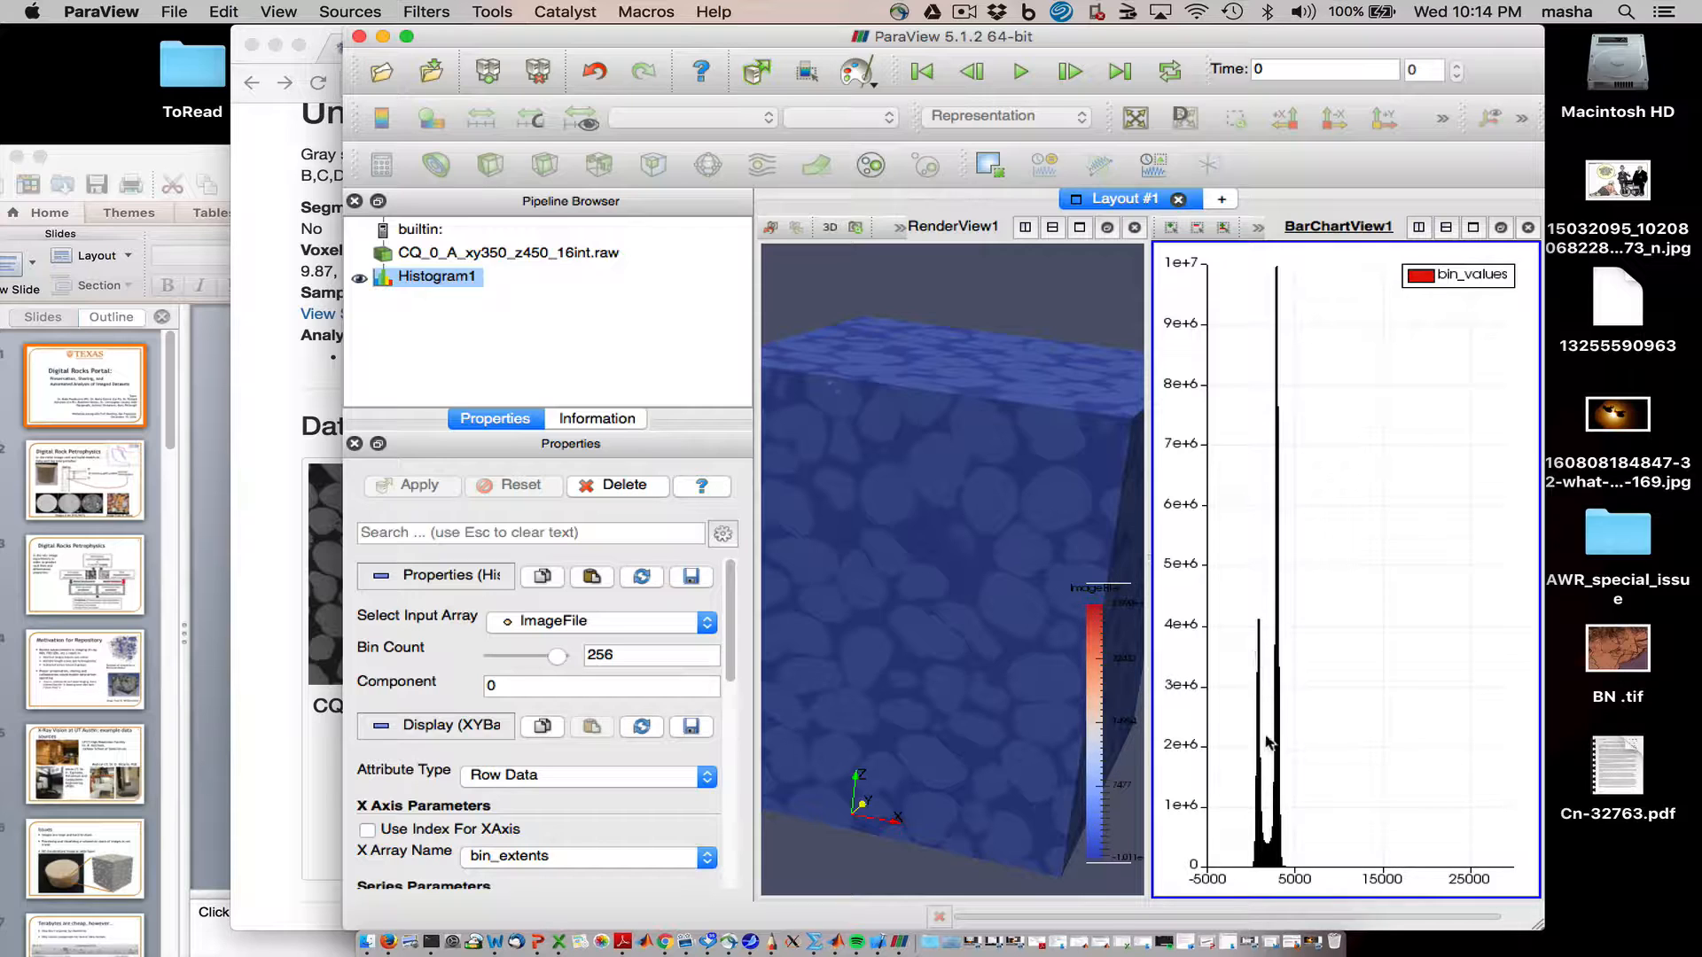
# Step: Examine the histogram's peaks, then close the bar chart view and delete the Histogram filter
pyautogui.moveTo(1280, 734)
pyautogui.moveTo(1268, 851)
pyautogui.click(1528, 228)
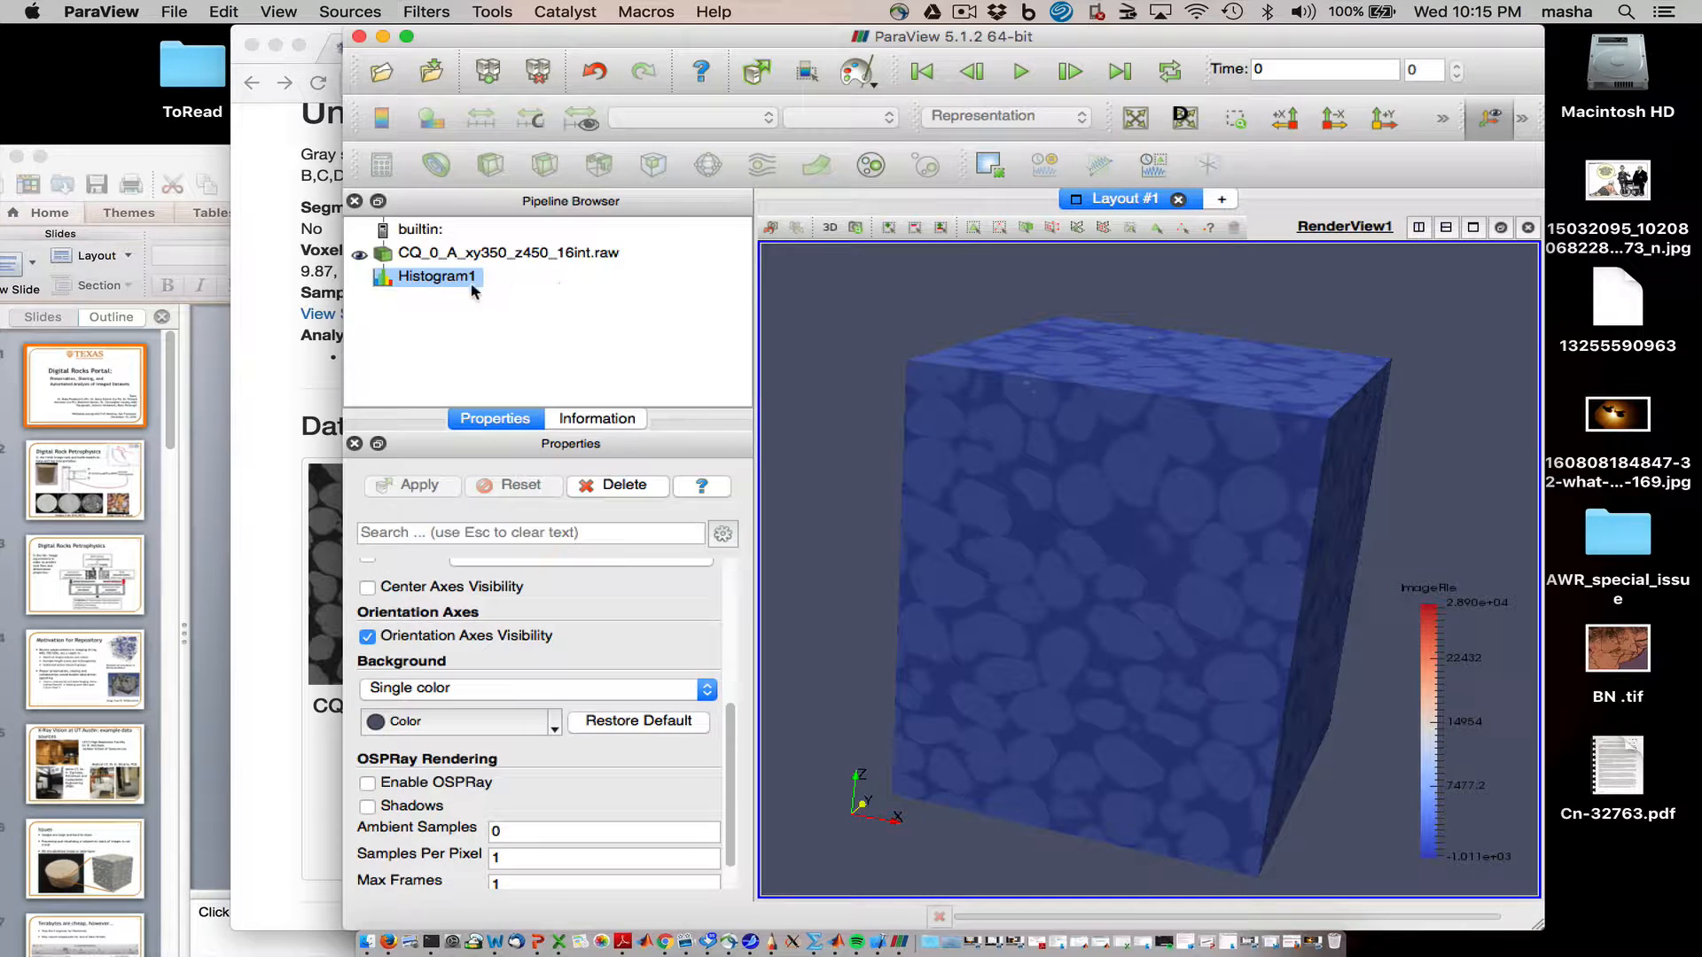
pyautogui.click(641, 484)
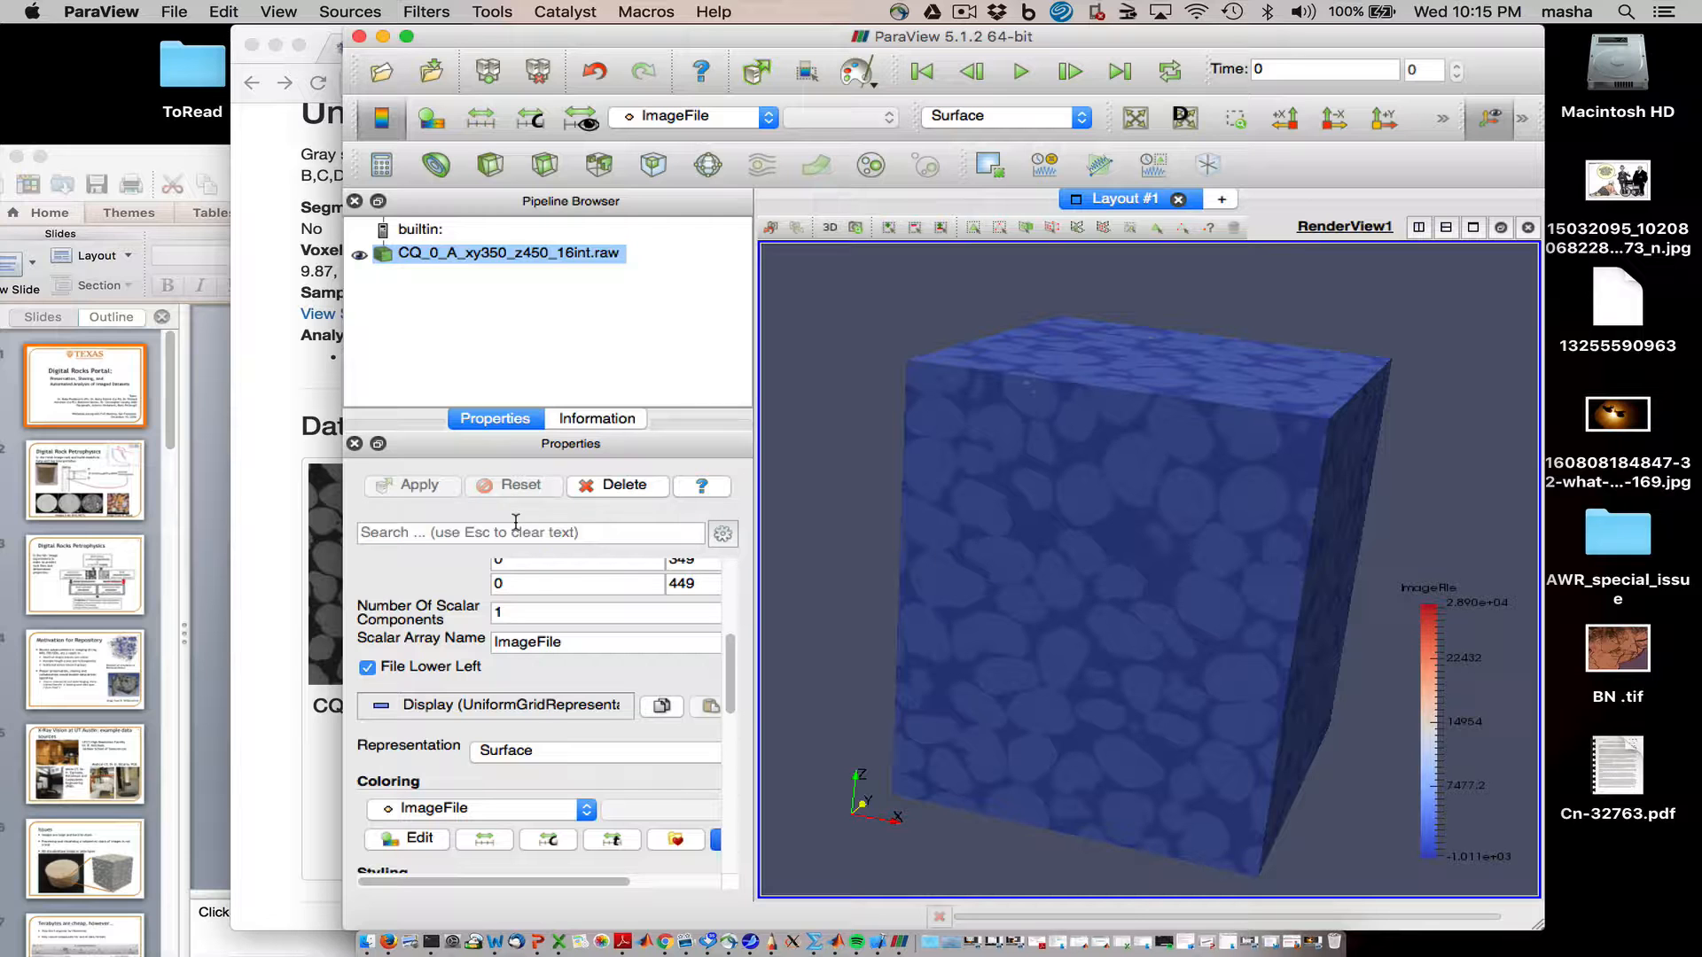
# Step: Add a Contour filter to the raw dataset, set its isosurface value to 1600 and apply it
pyautogui.moveTo(726, 695); pyautogui.dragTo(708, 661)
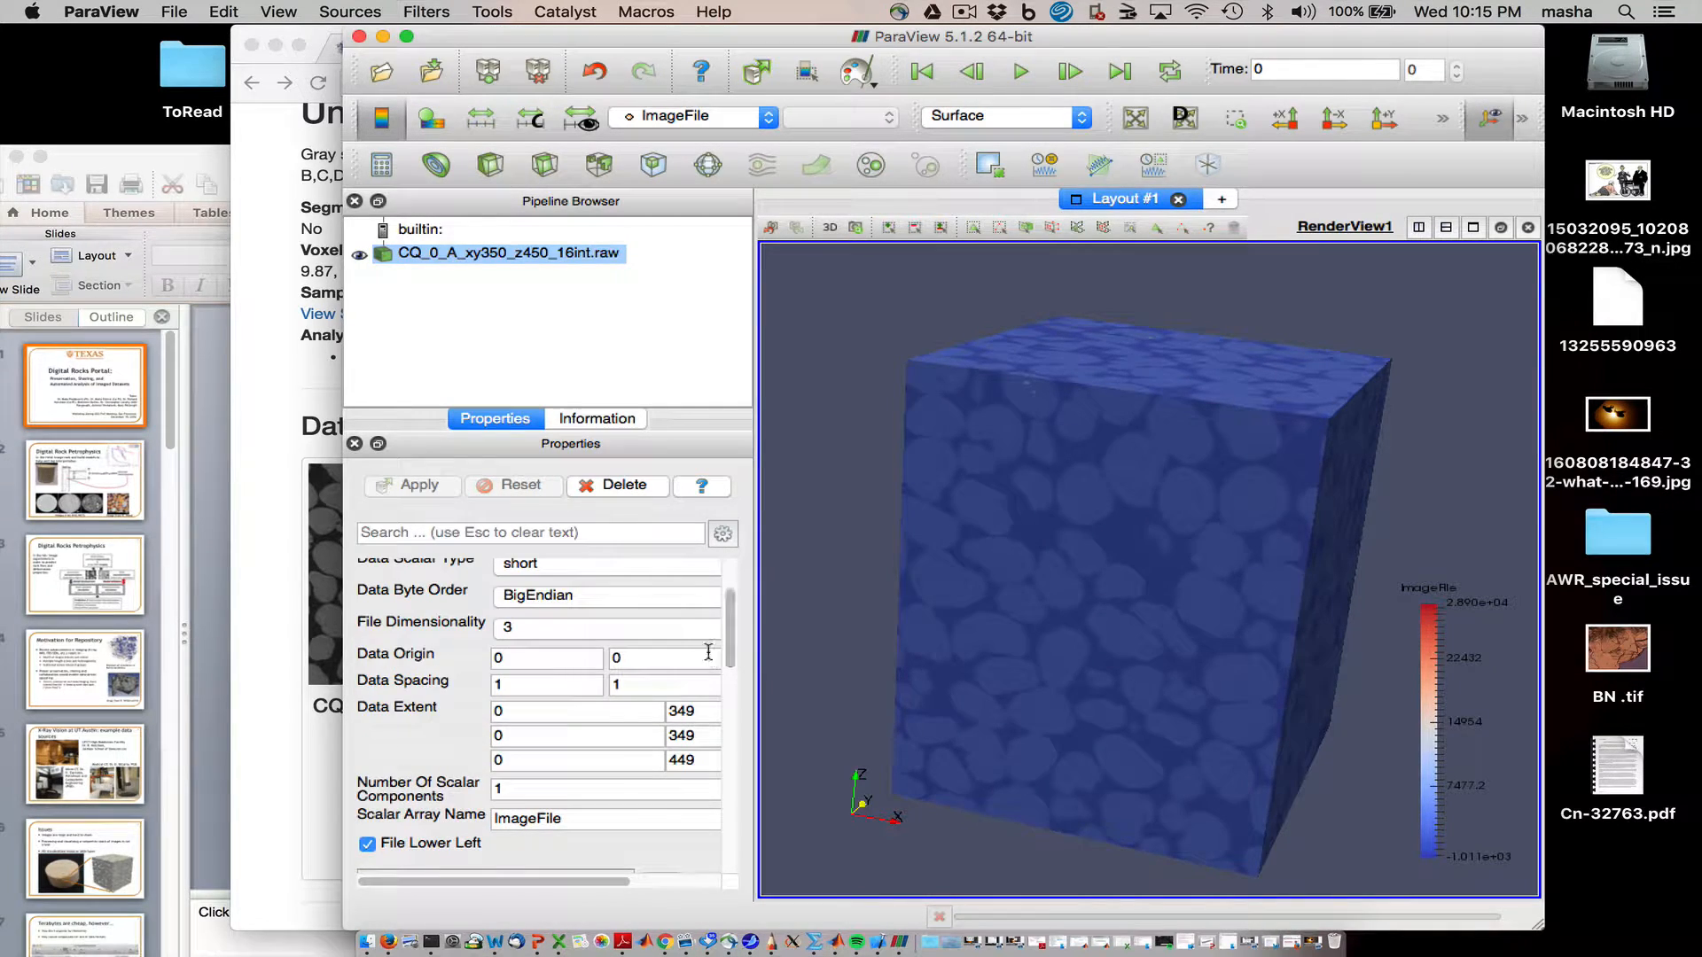
pyautogui.click(421, 157)
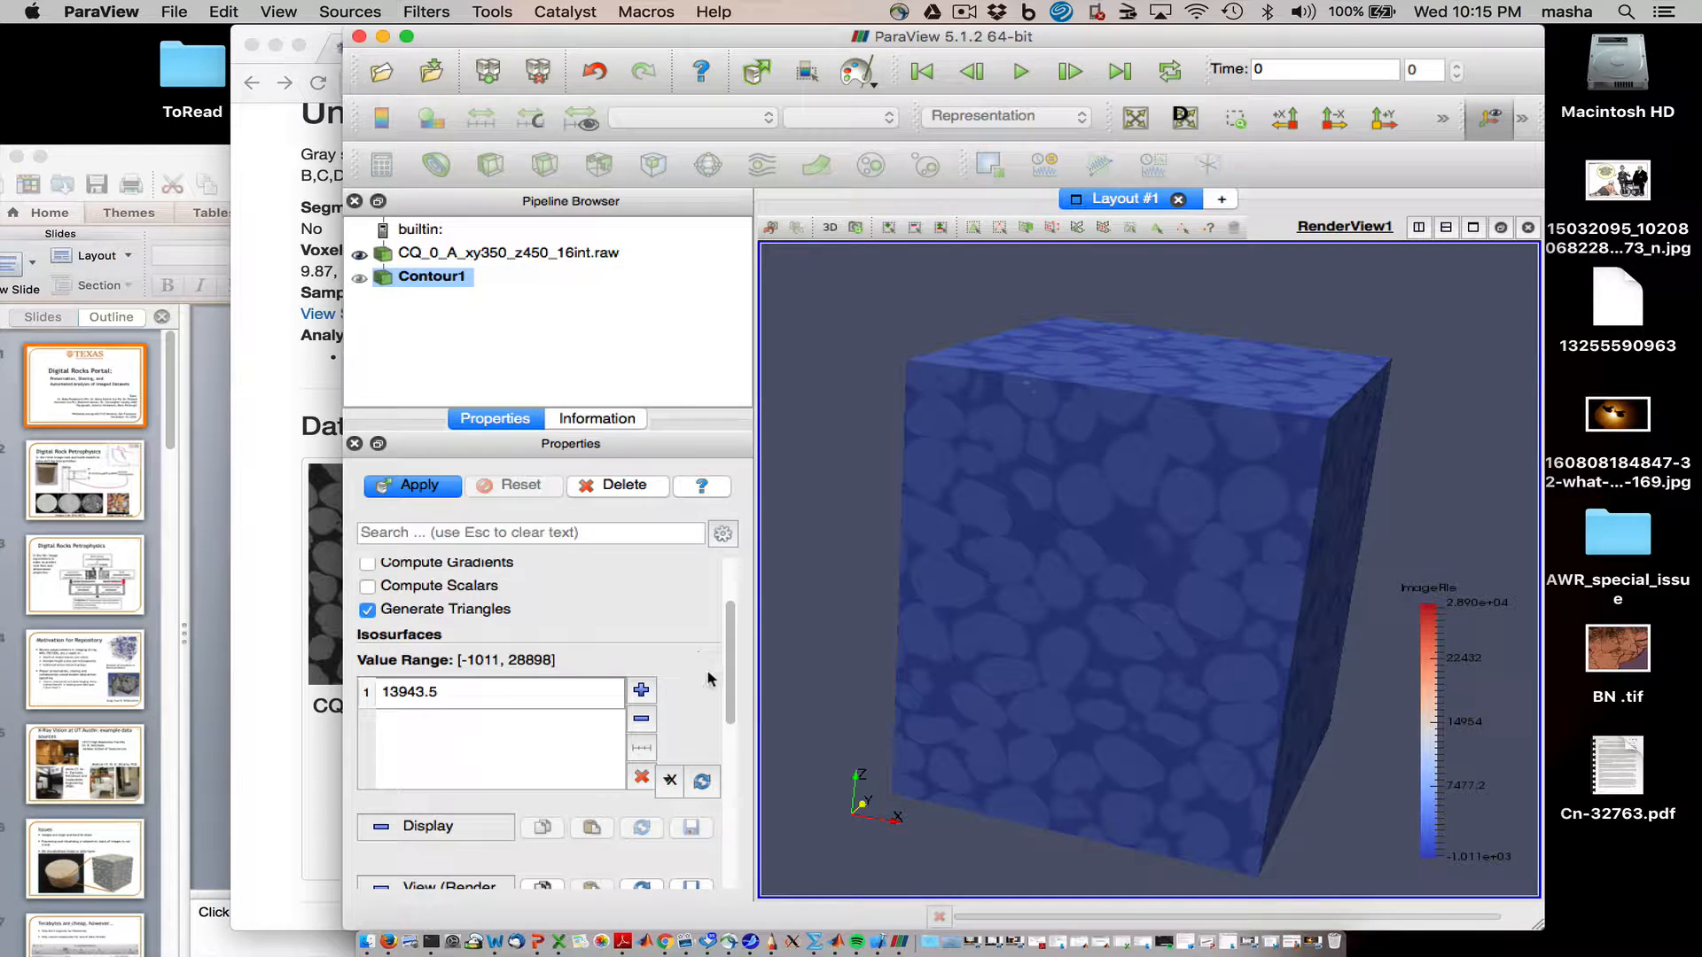
pyautogui.click(499, 700)
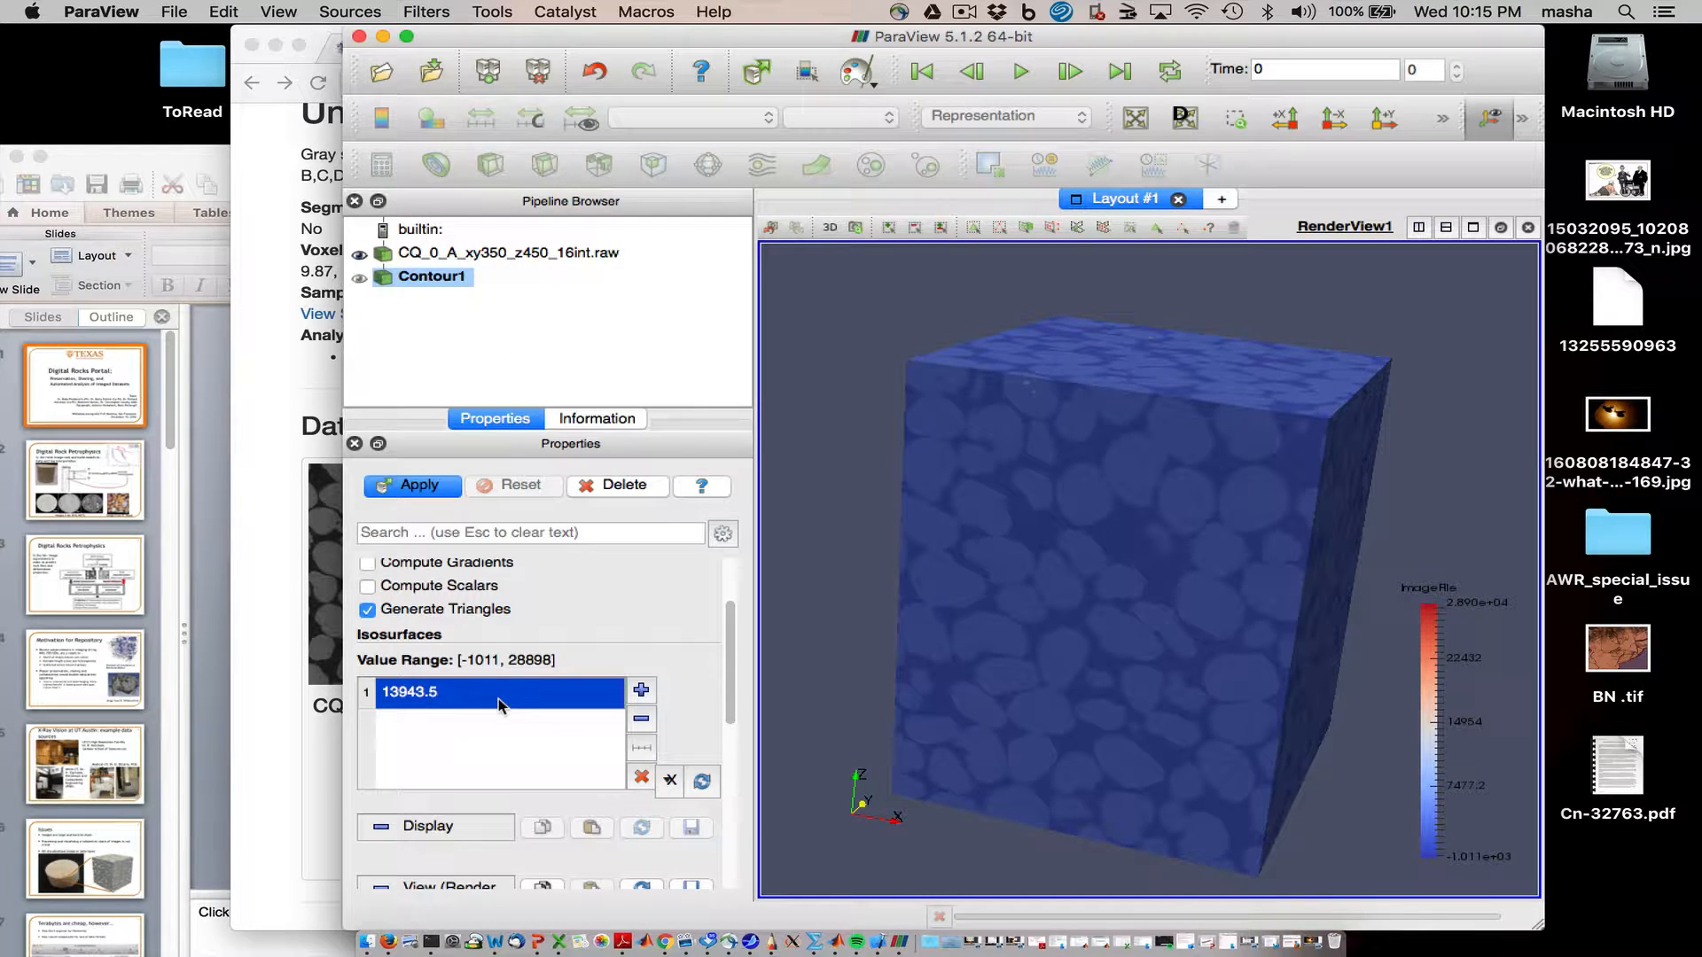
pyautogui.doubleClick(498, 699)
pyautogui.press('BackSpace')
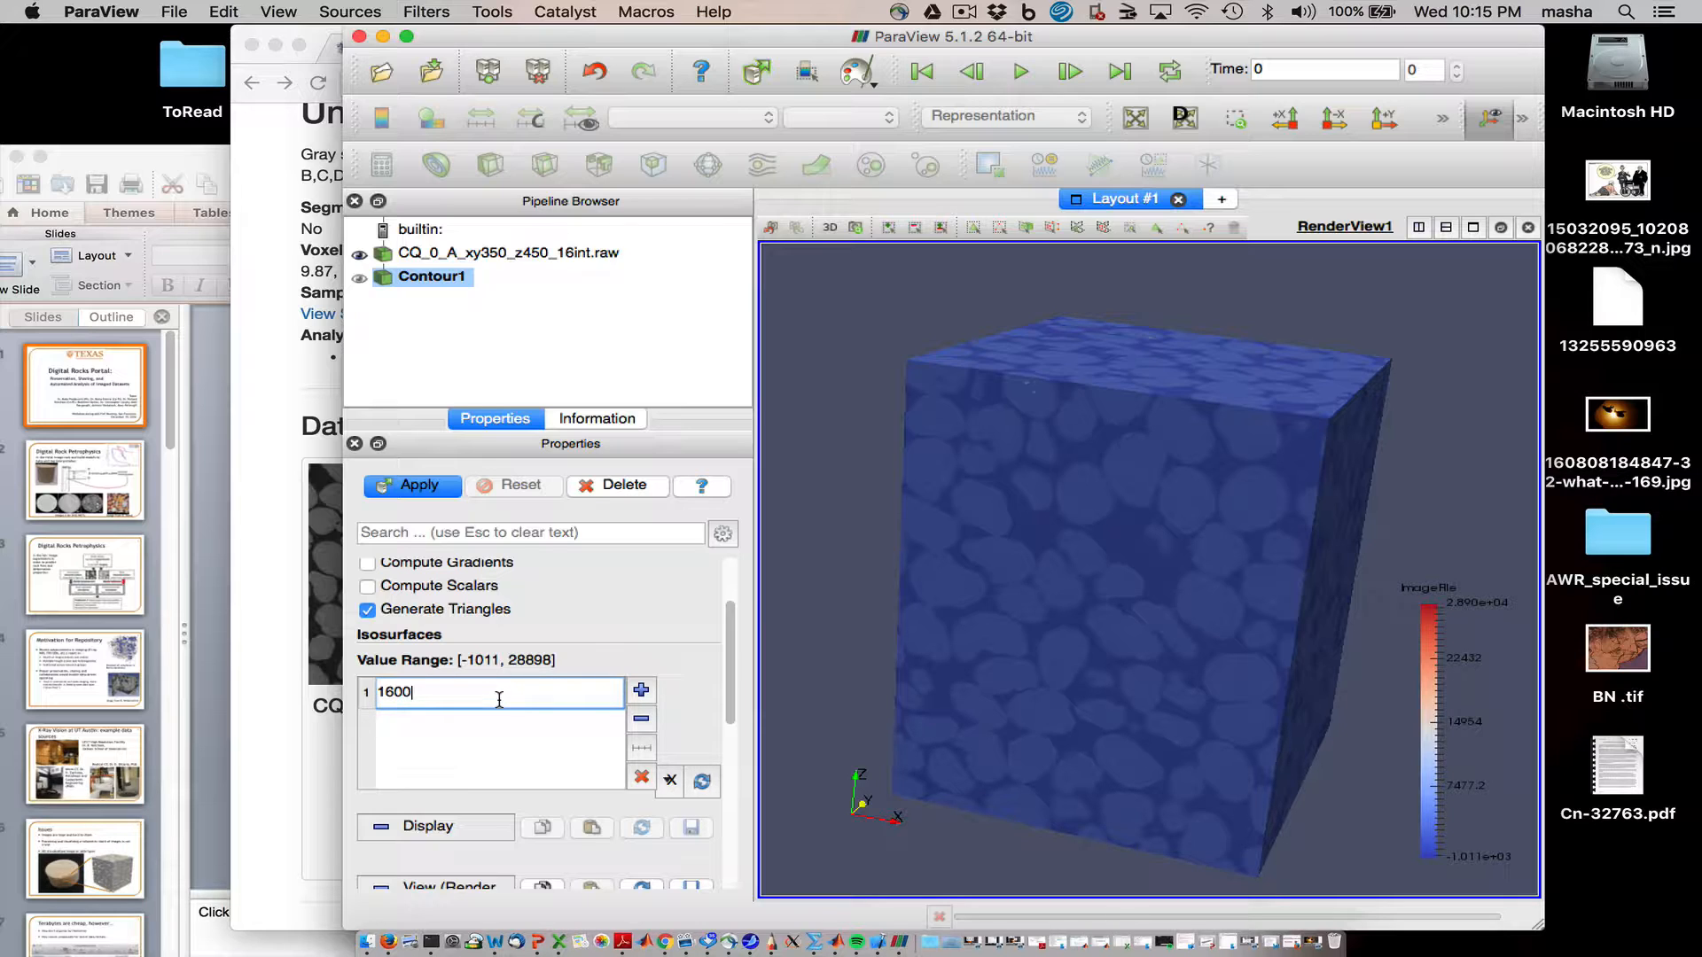
pyautogui.click(420, 487)
pyautogui.moveTo(1109, 500); pyautogui.dragTo(1114, 455)
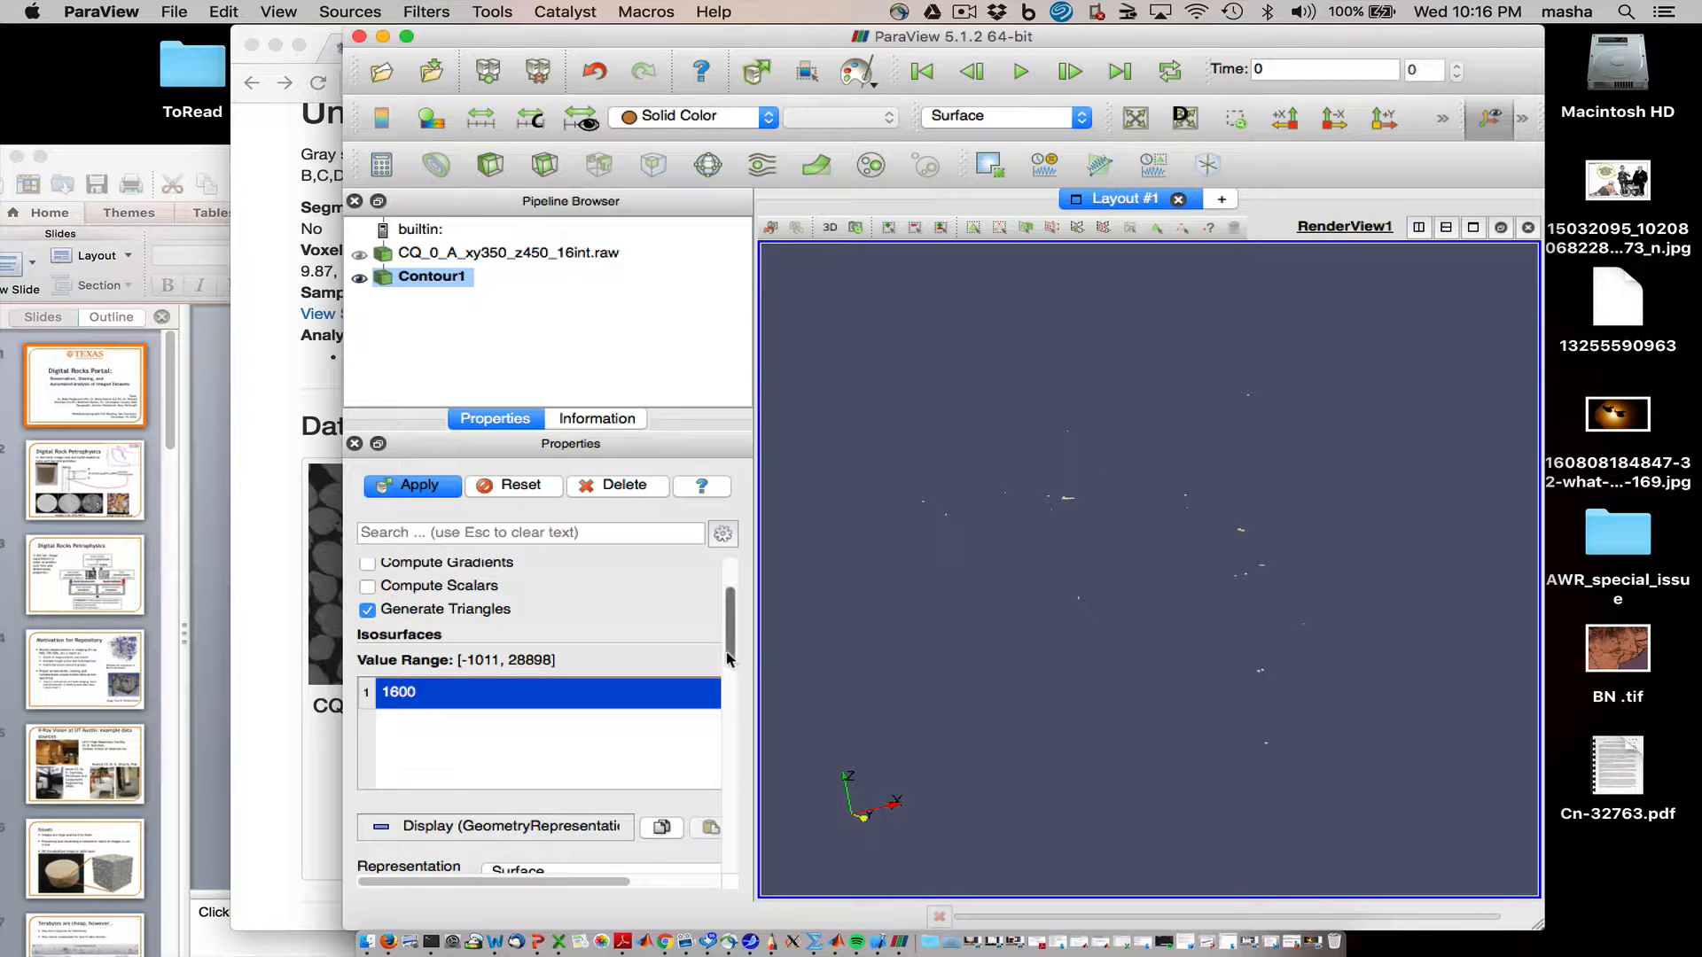
# Step: Change the raw dataset's representation to Volume, accept the change and apply all pending settings
pyautogui.scroll(3, 724, 624)
pyautogui.scroll(1, 722, 617)
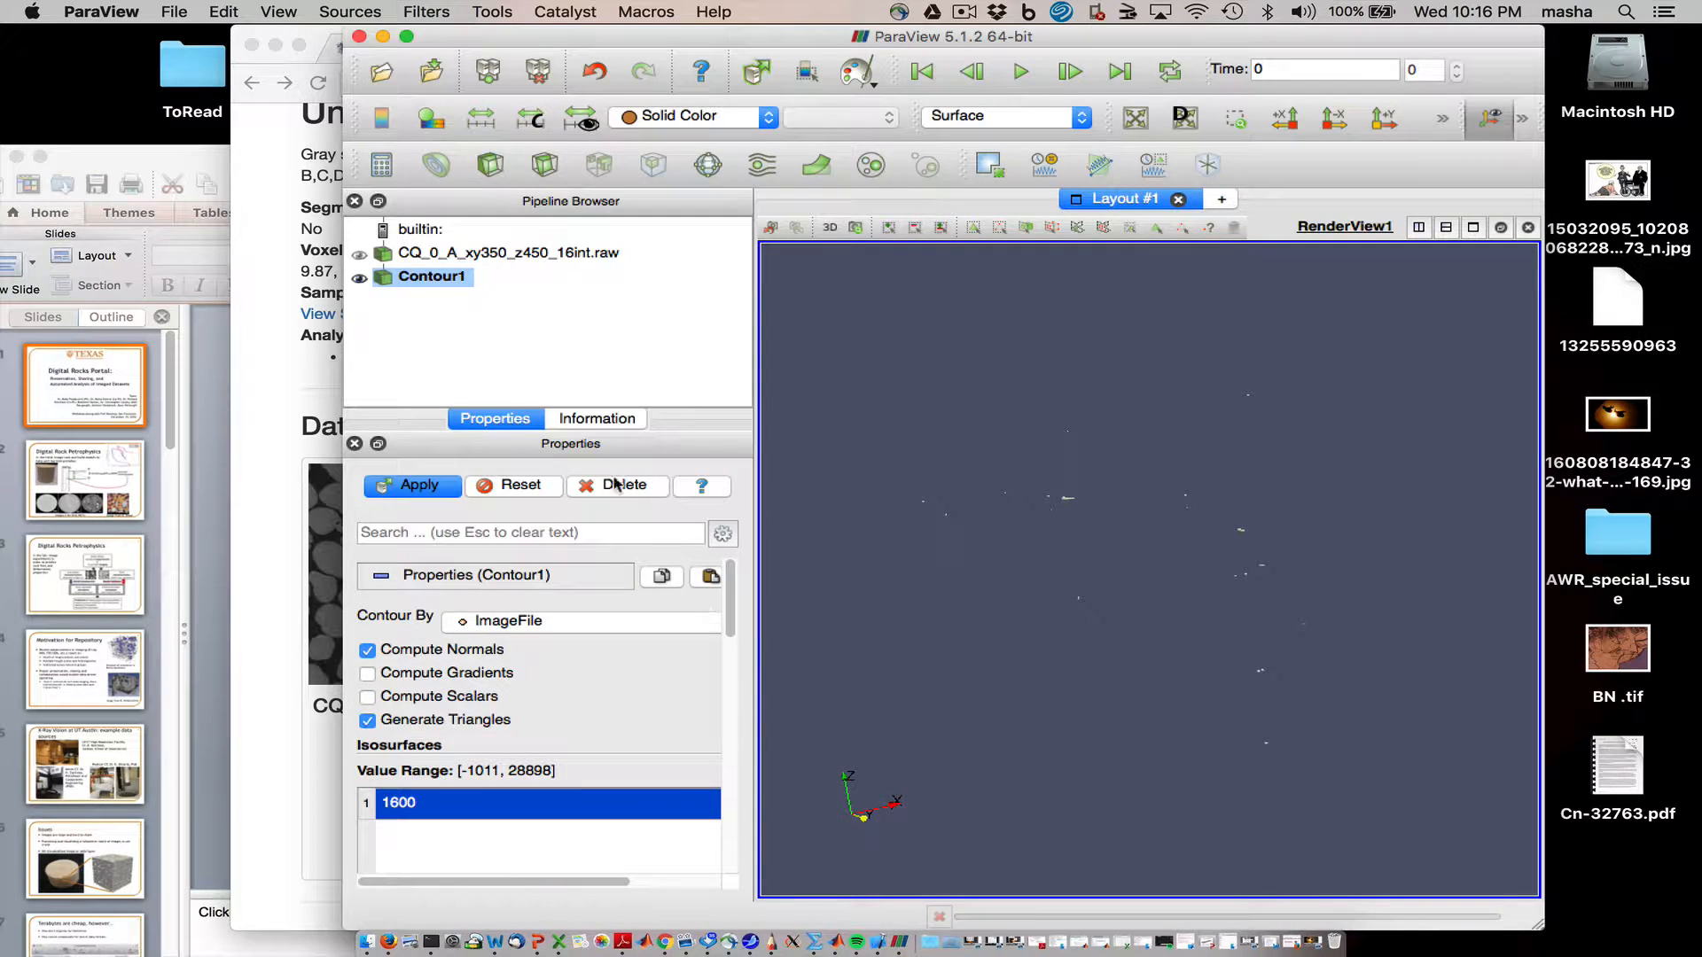
pyautogui.click(444, 258)
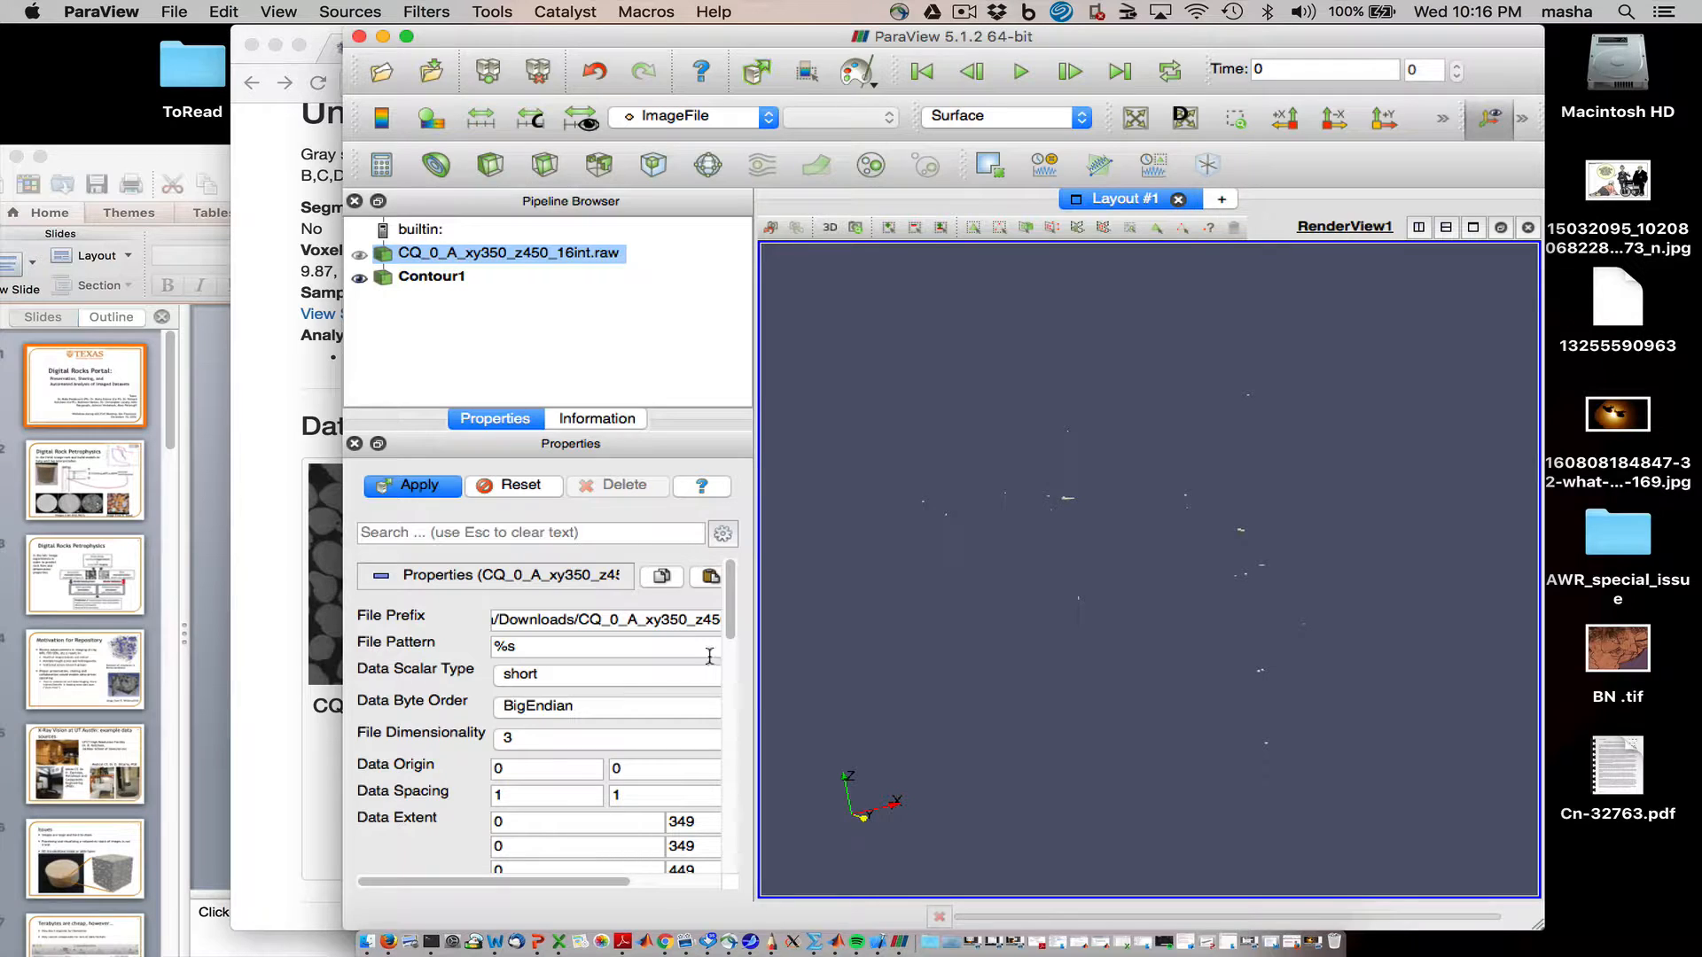
pyautogui.moveTo(728, 626); pyautogui.dragTo(647, 729)
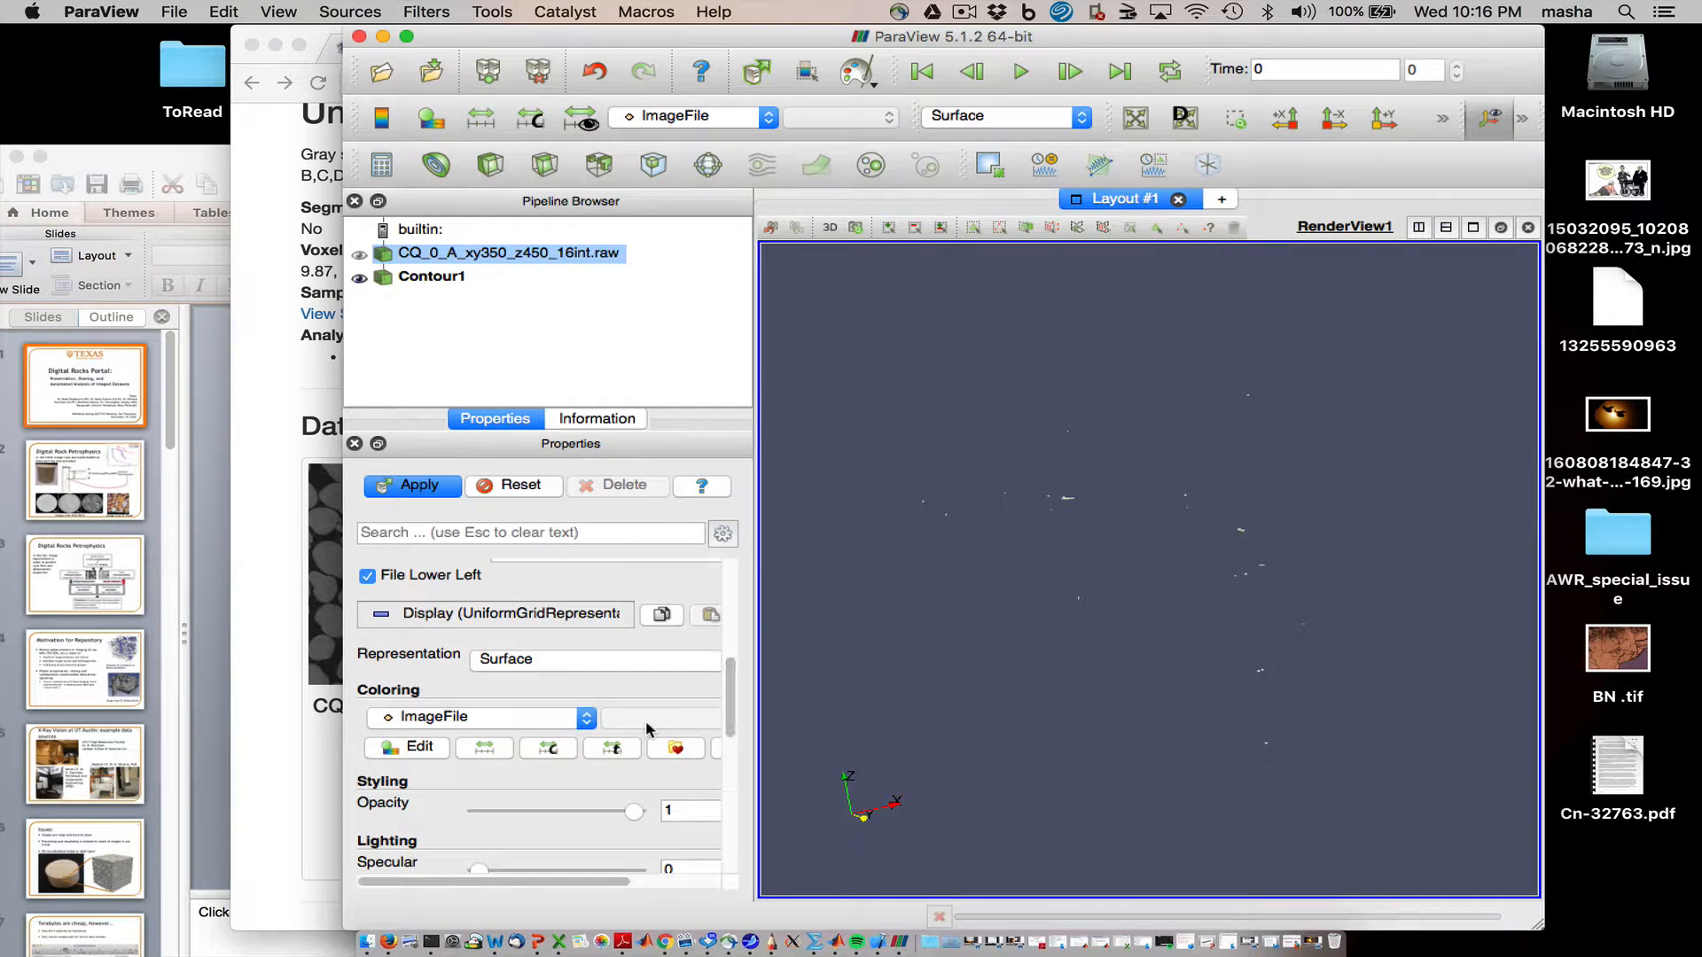
pyautogui.click(591, 663)
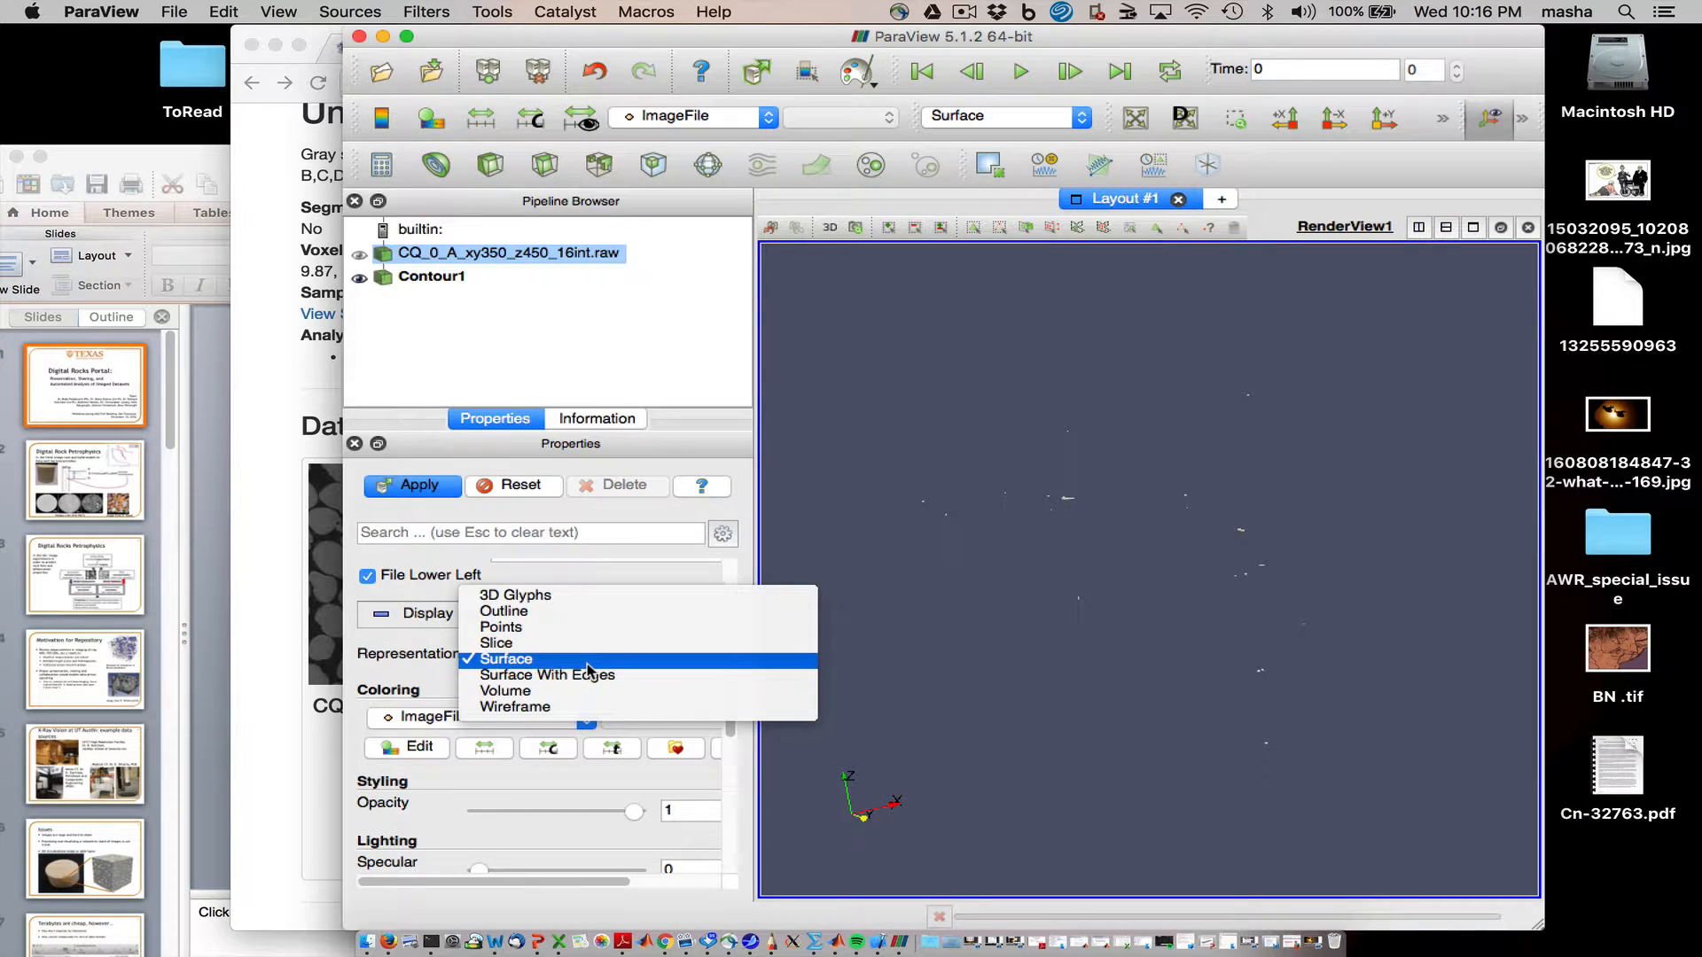
pyautogui.click(590, 668)
pyautogui.click(581, 672)
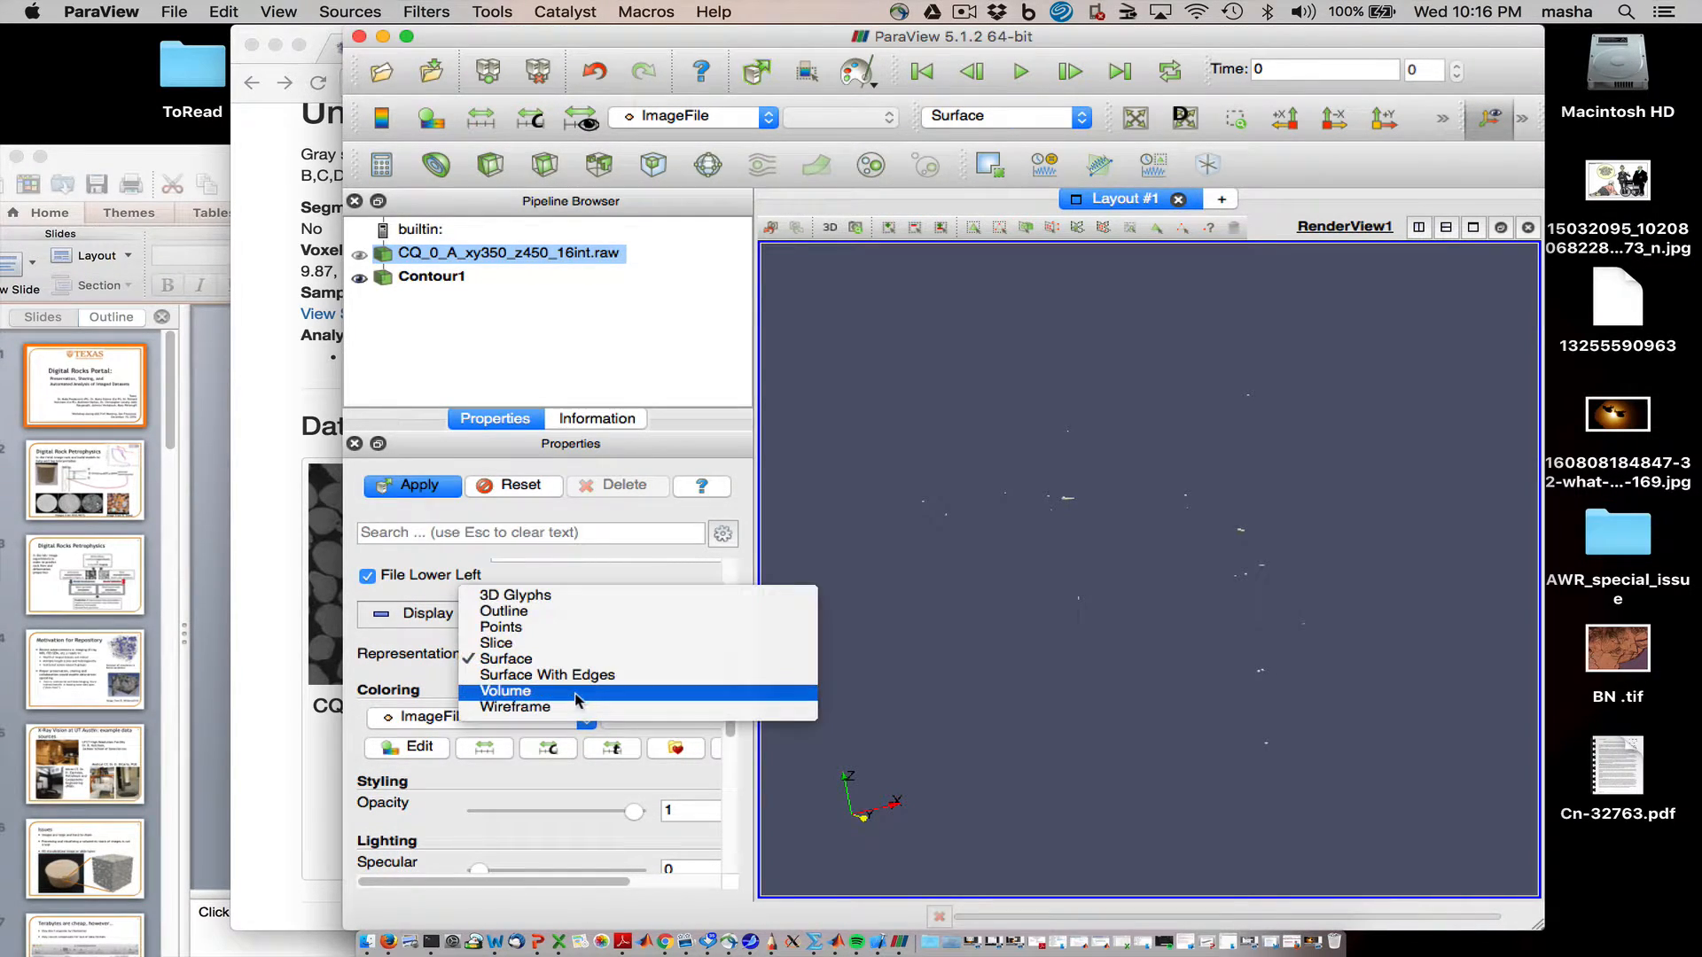
pyautogui.click(576, 684)
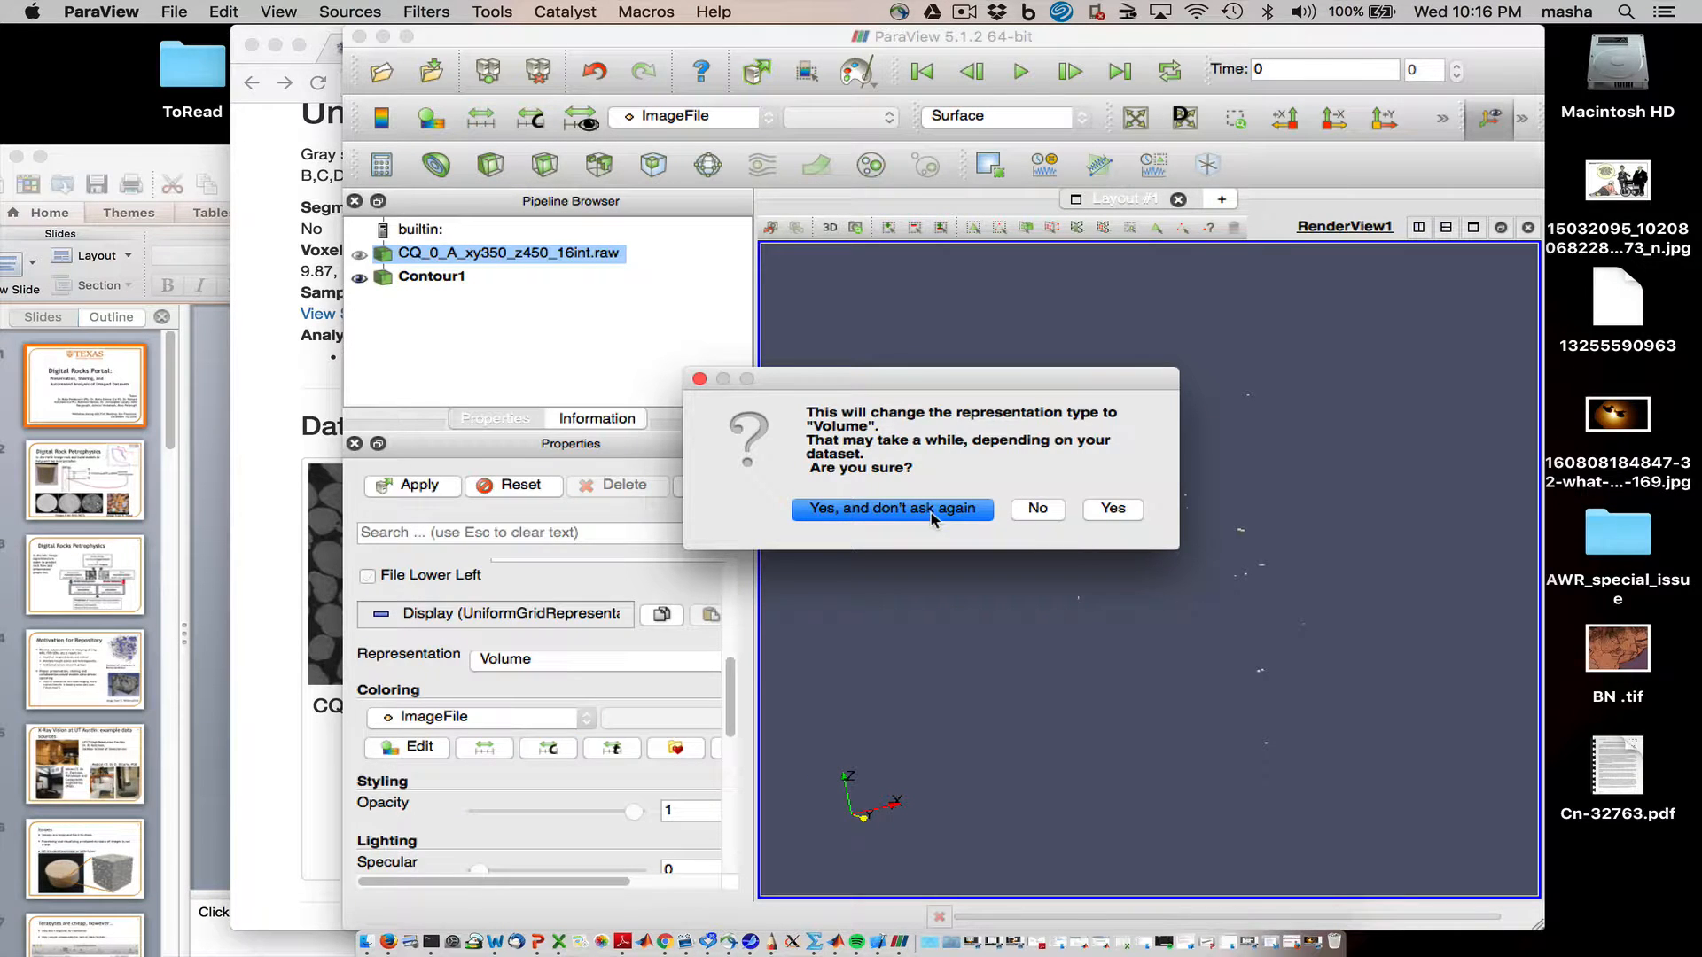
pyautogui.click(1119, 512)
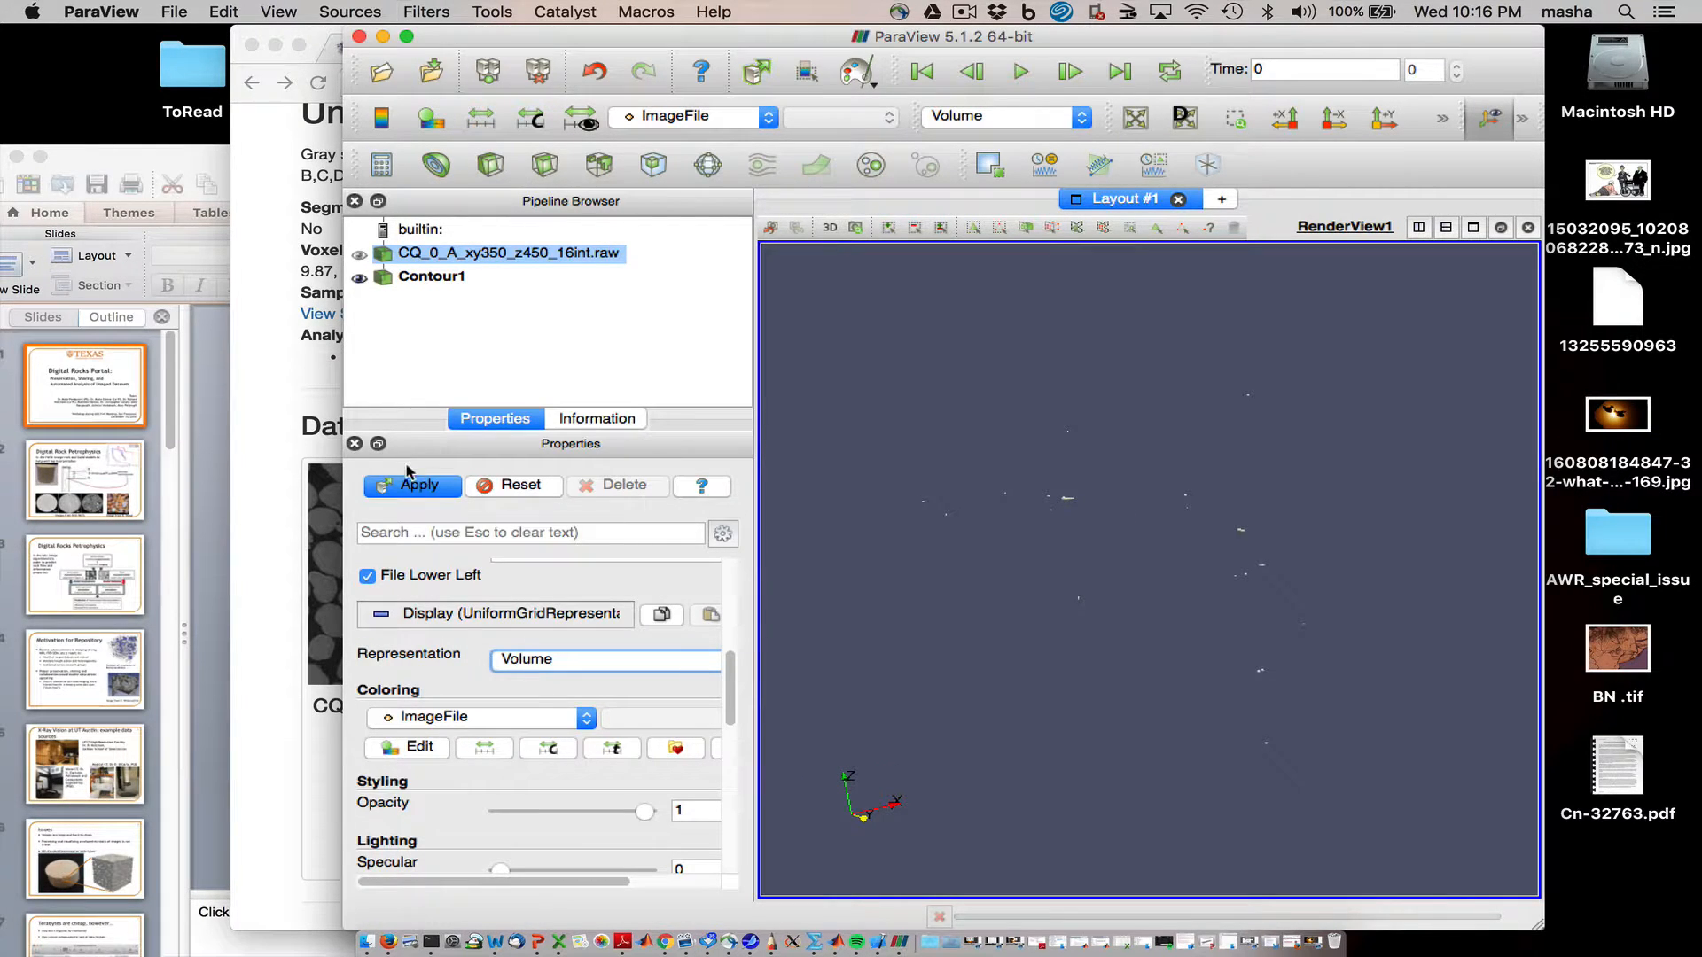
pyautogui.click(443, 493)
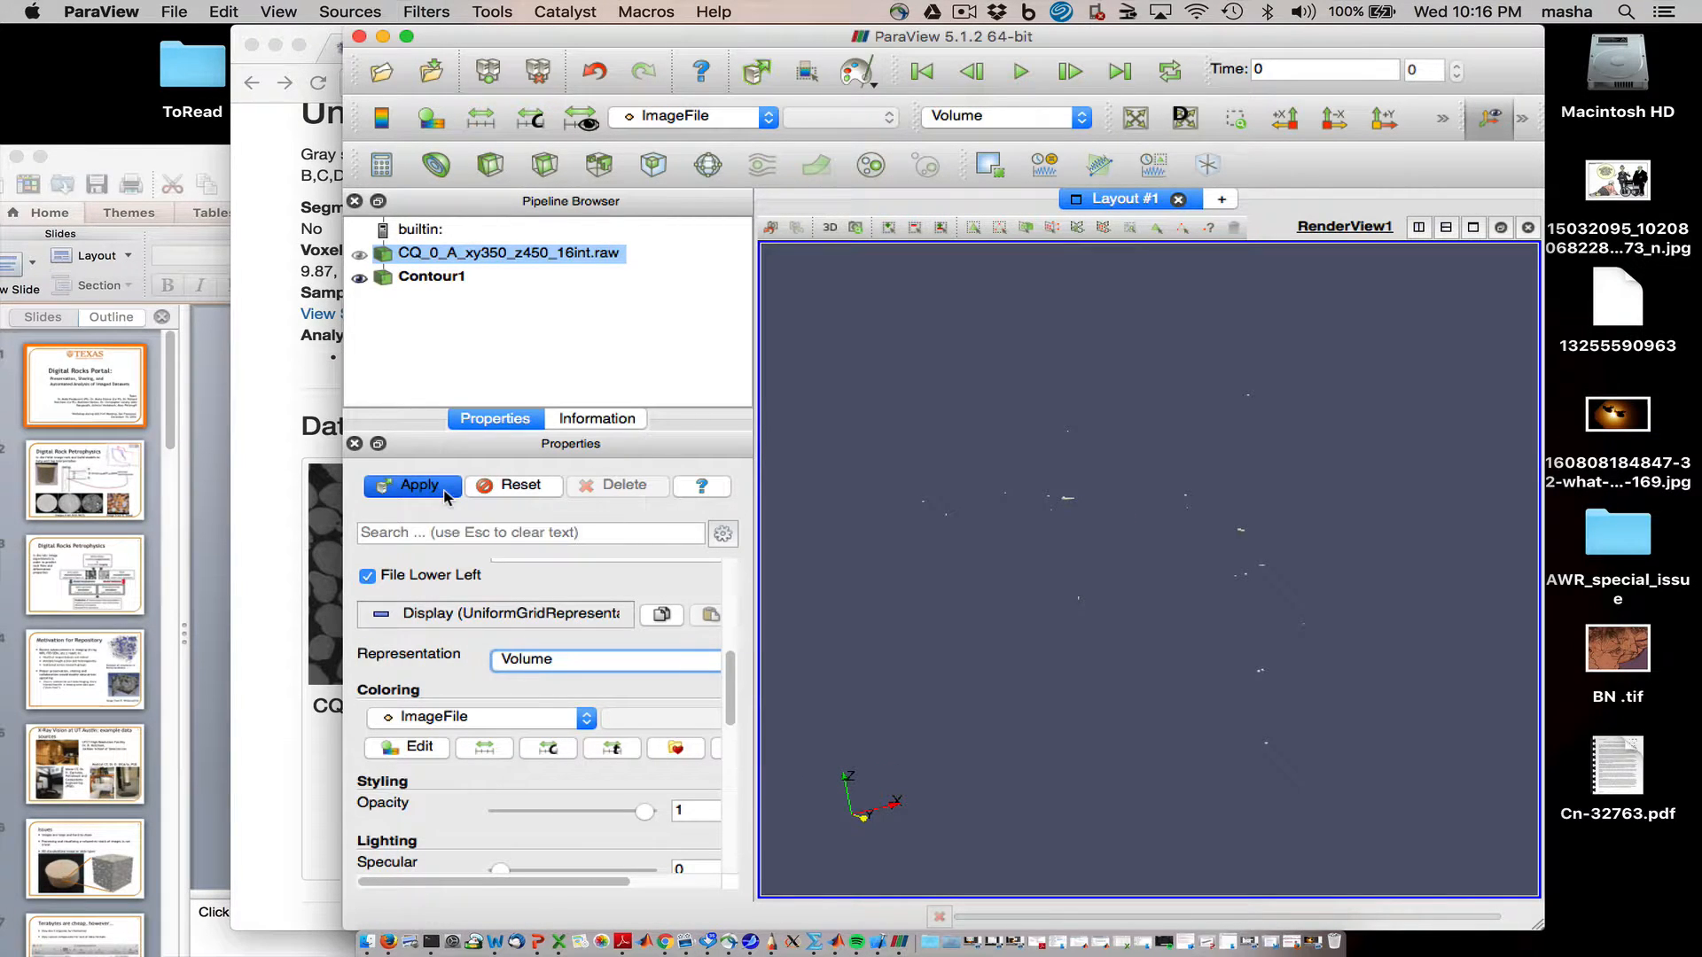
# Step: Select the contour and rotate the isosurface to inspect the grain surfaces from several sides
pyautogui.click(432, 278)
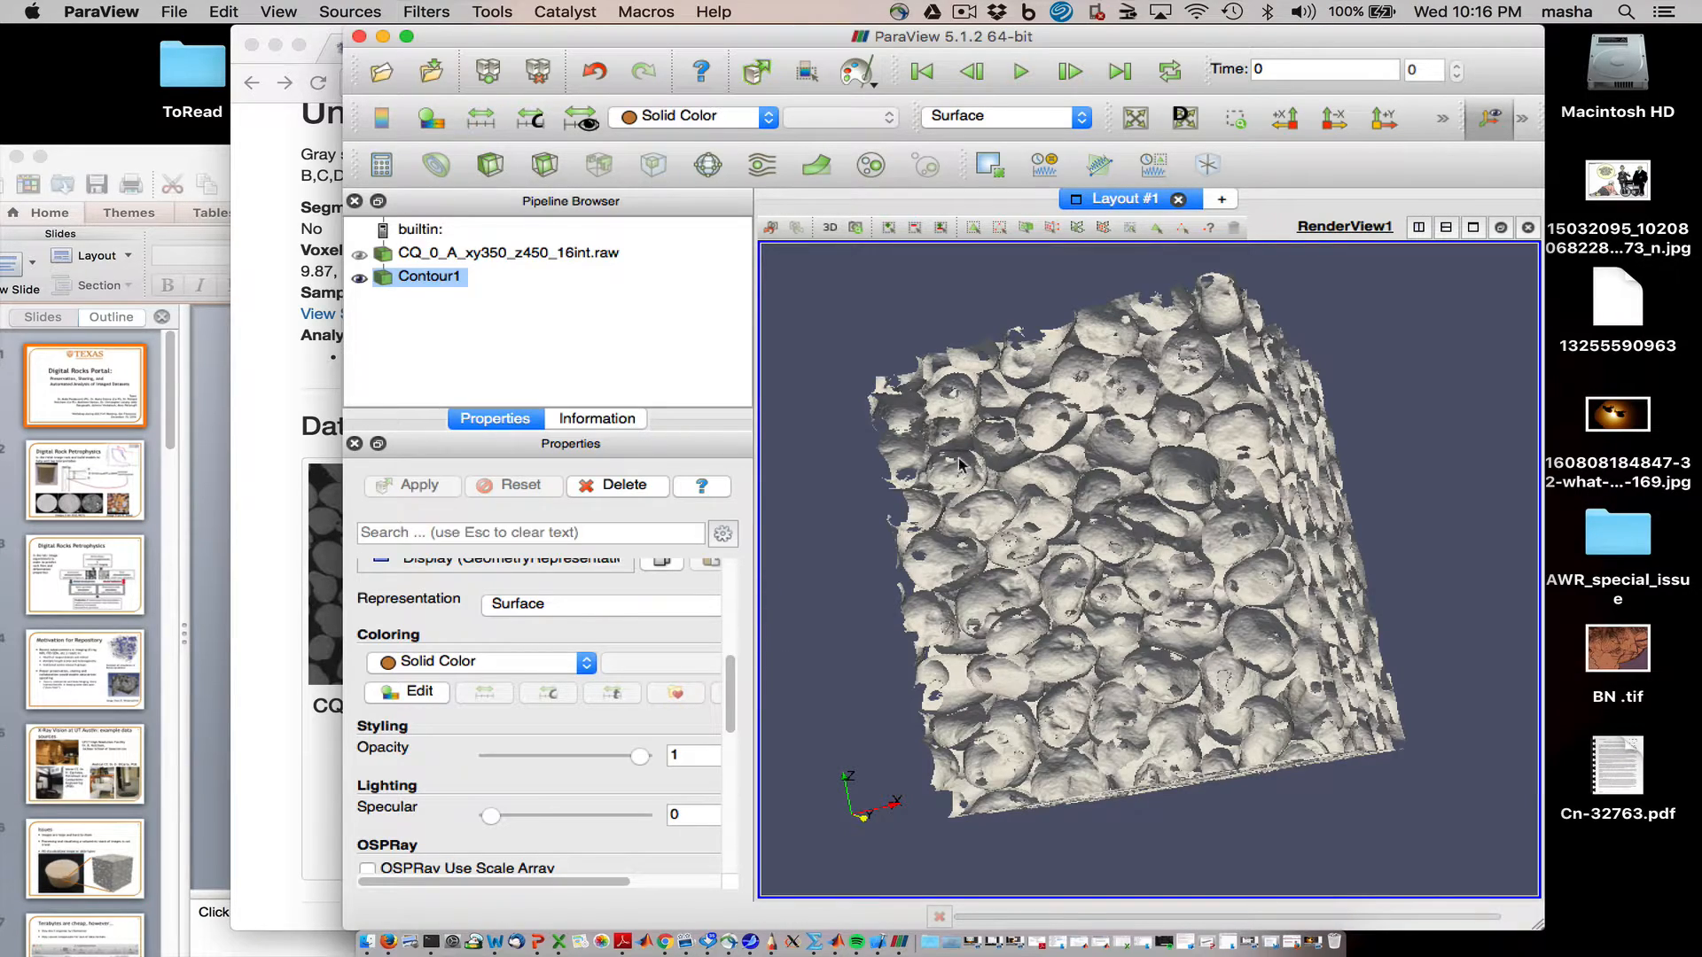
pyautogui.moveTo(971, 458); pyautogui.dragTo(1062, 457)
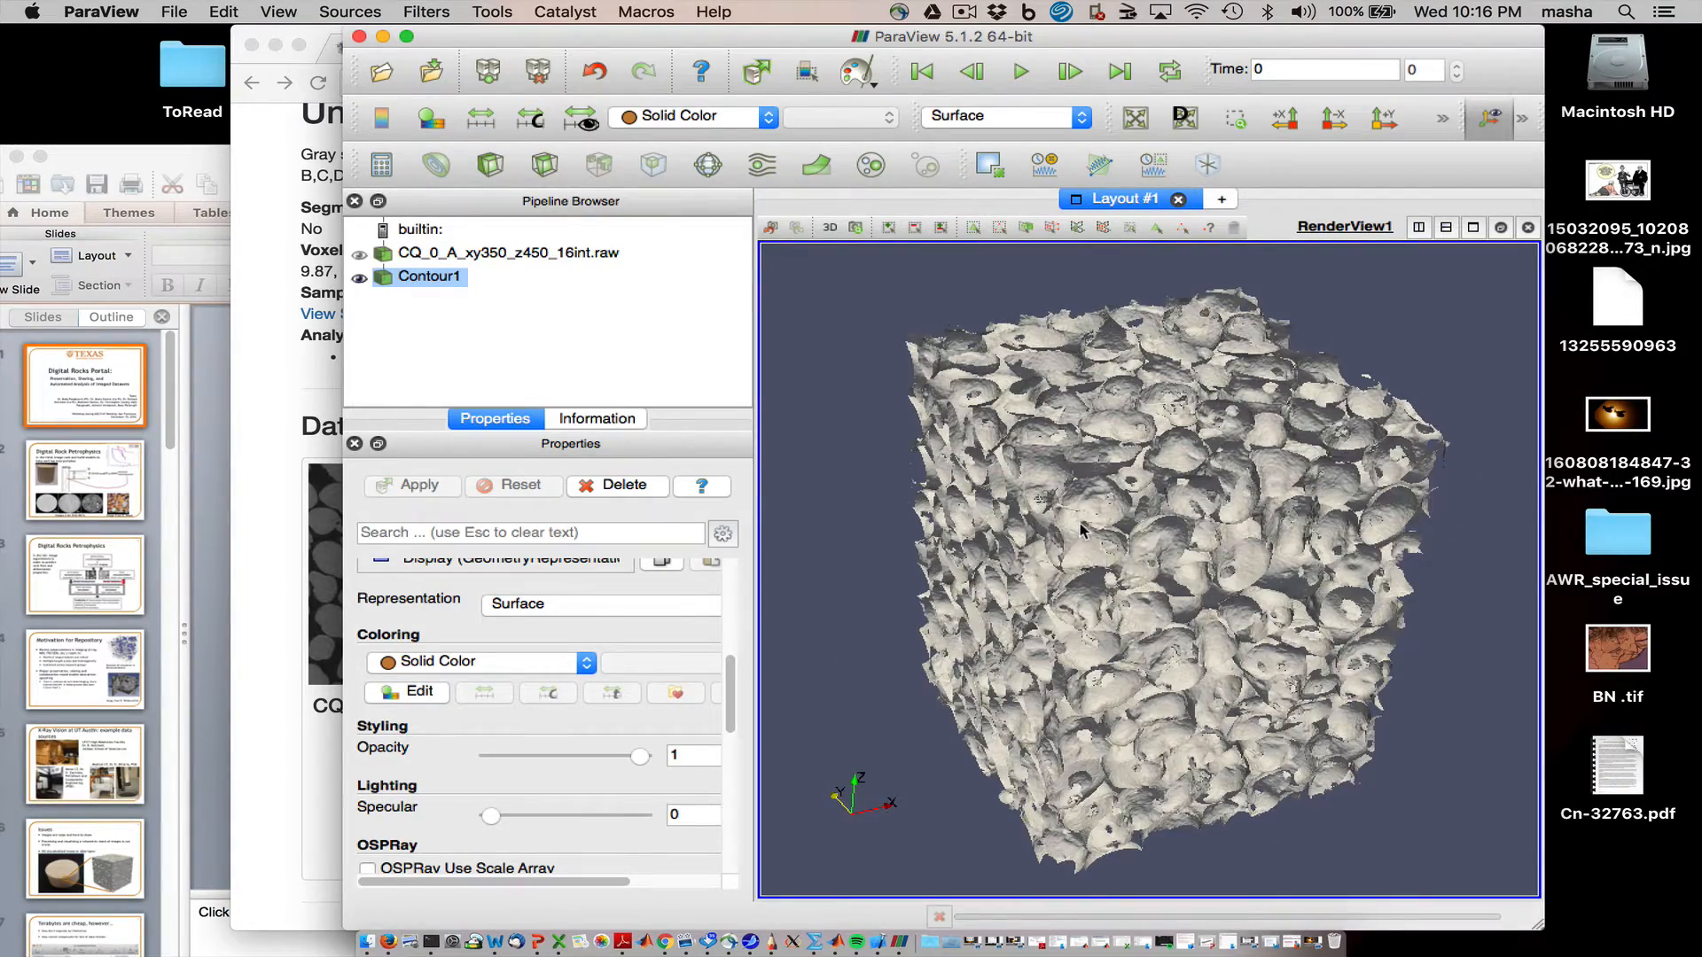
pyautogui.moveTo(1079, 529); pyautogui.dragTo(1180, 424)
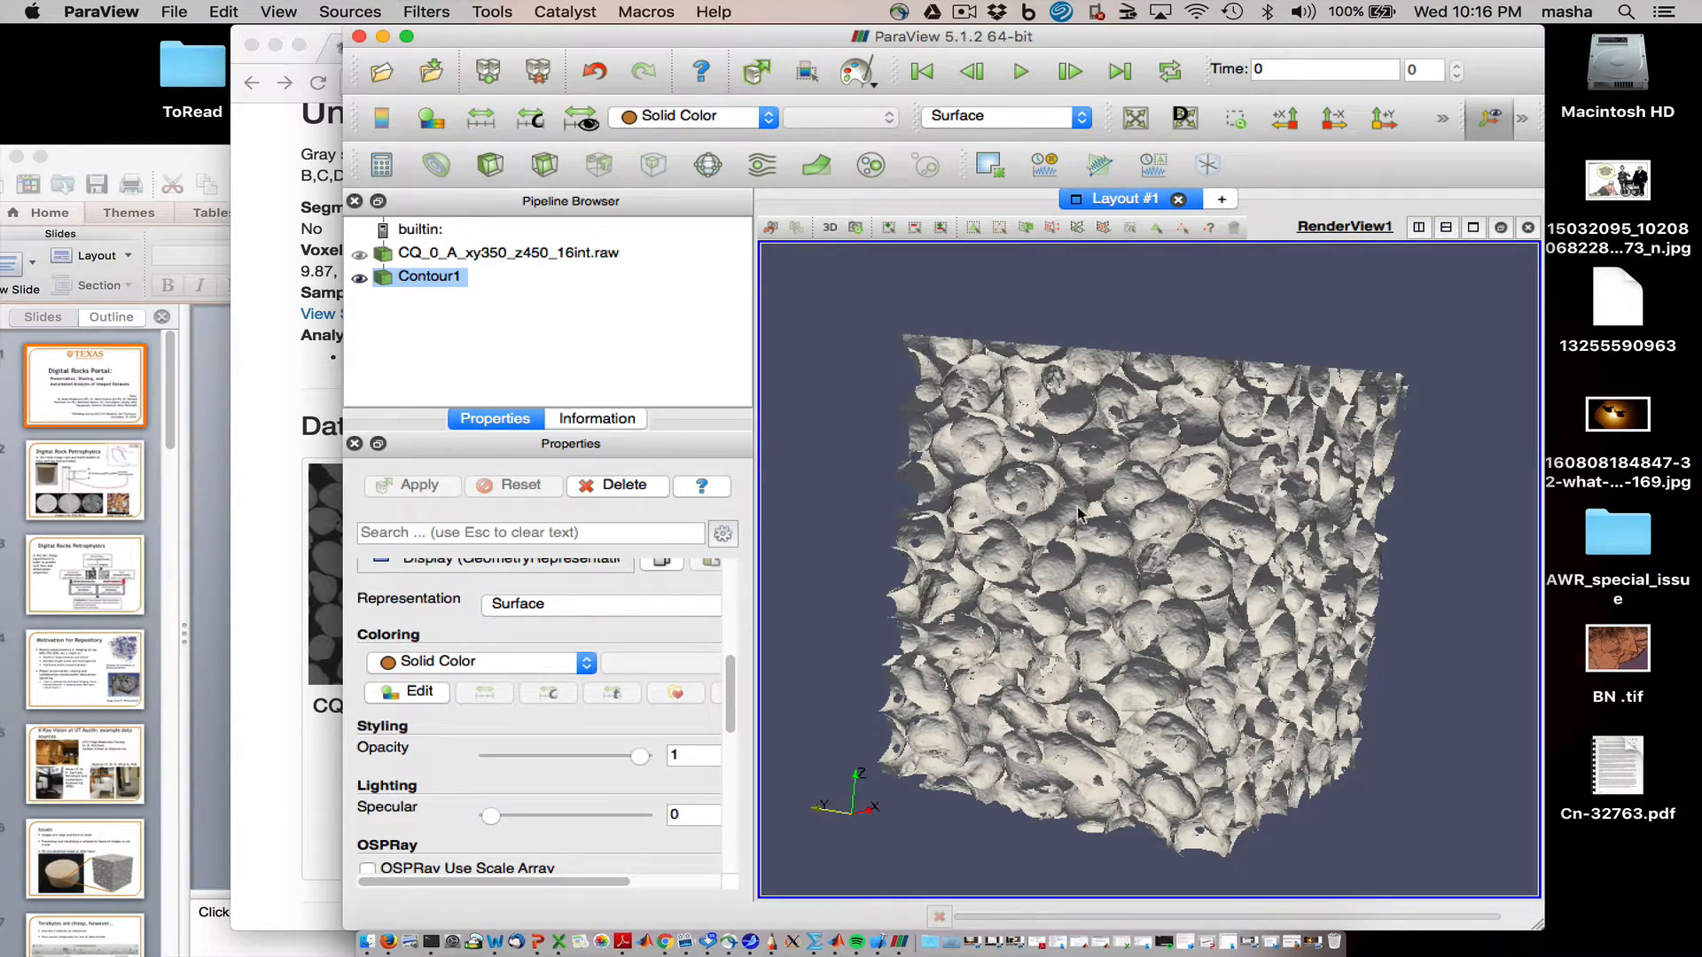
pyautogui.moveTo(1170, 495); pyautogui.dragTo(1021, 560)
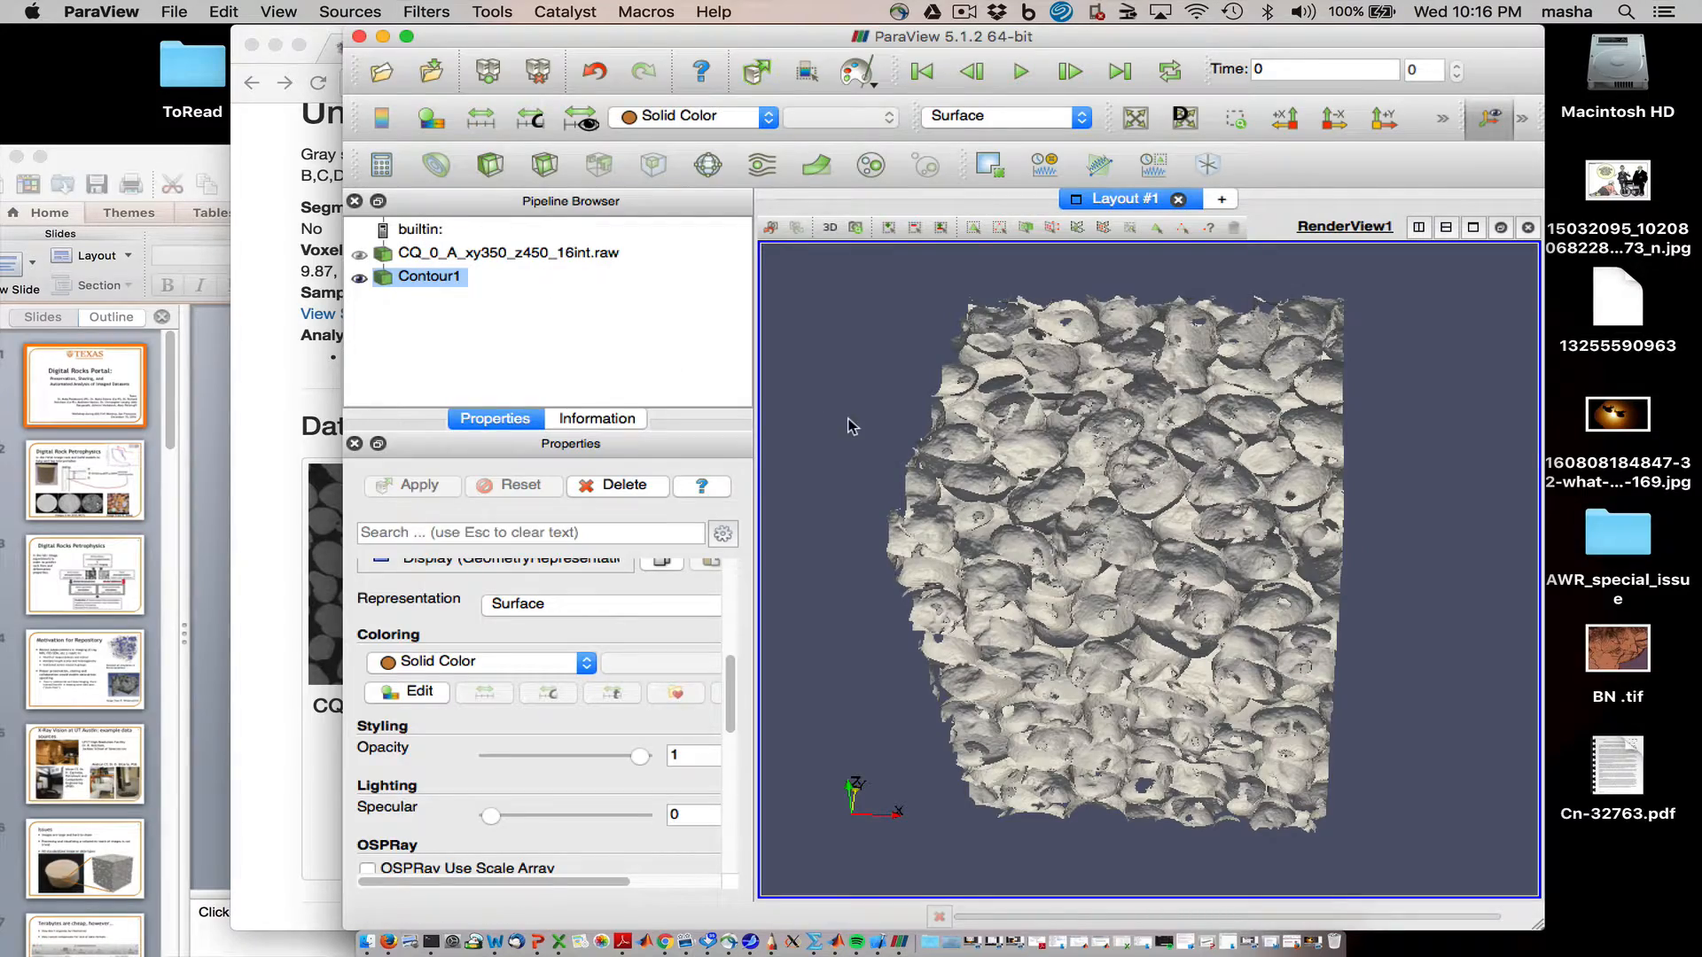
pyautogui.moveTo(944, 509); pyautogui.dragTo(1104, 495)
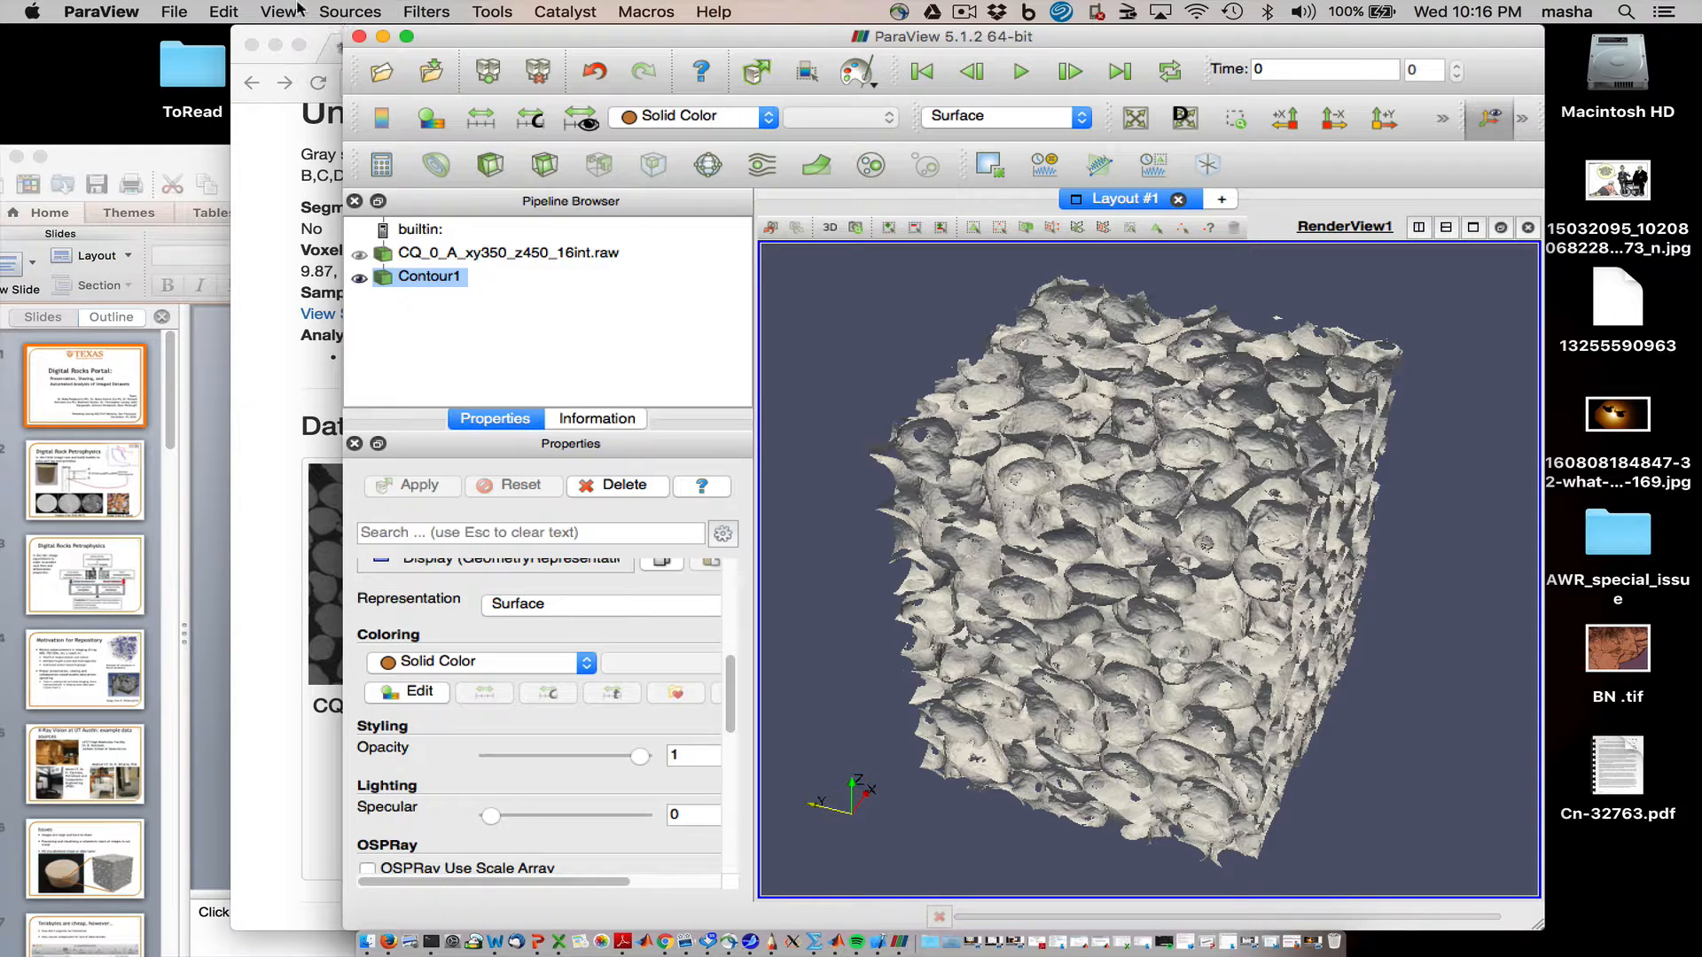
# Step: Save a screenshot of the contour view at 657 x 613 as PNG image ScreenshotSurface in the Downloads folder
pyautogui.click(175, 12)
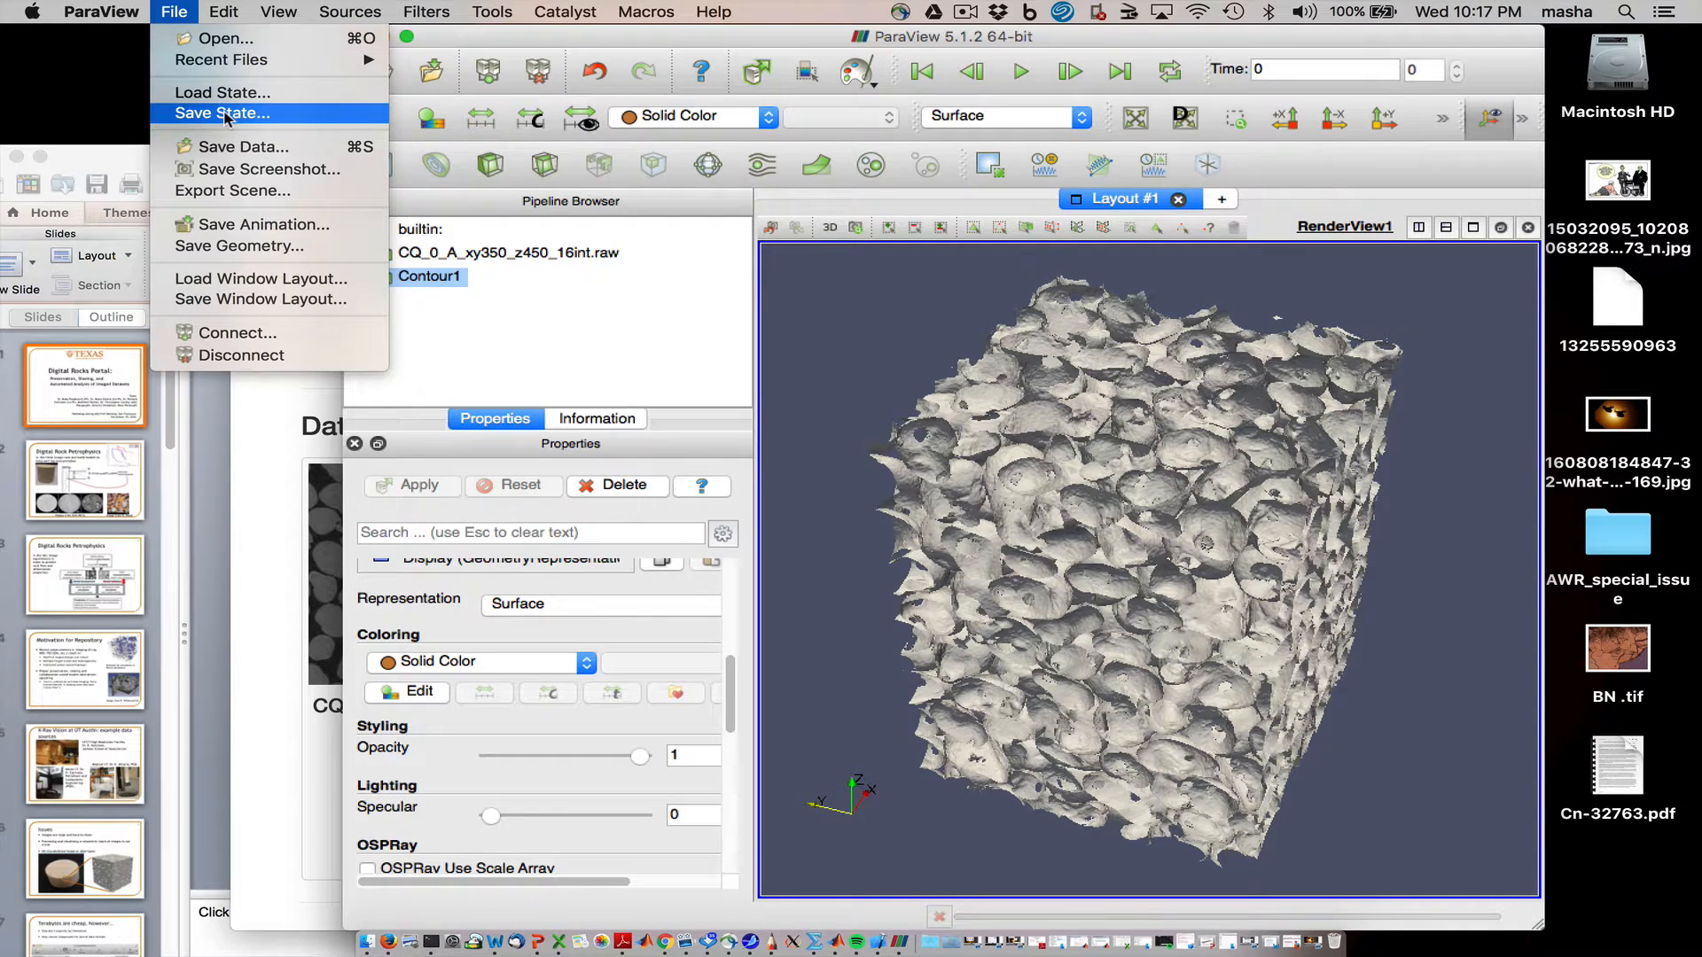
pyautogui.click(238, 176)
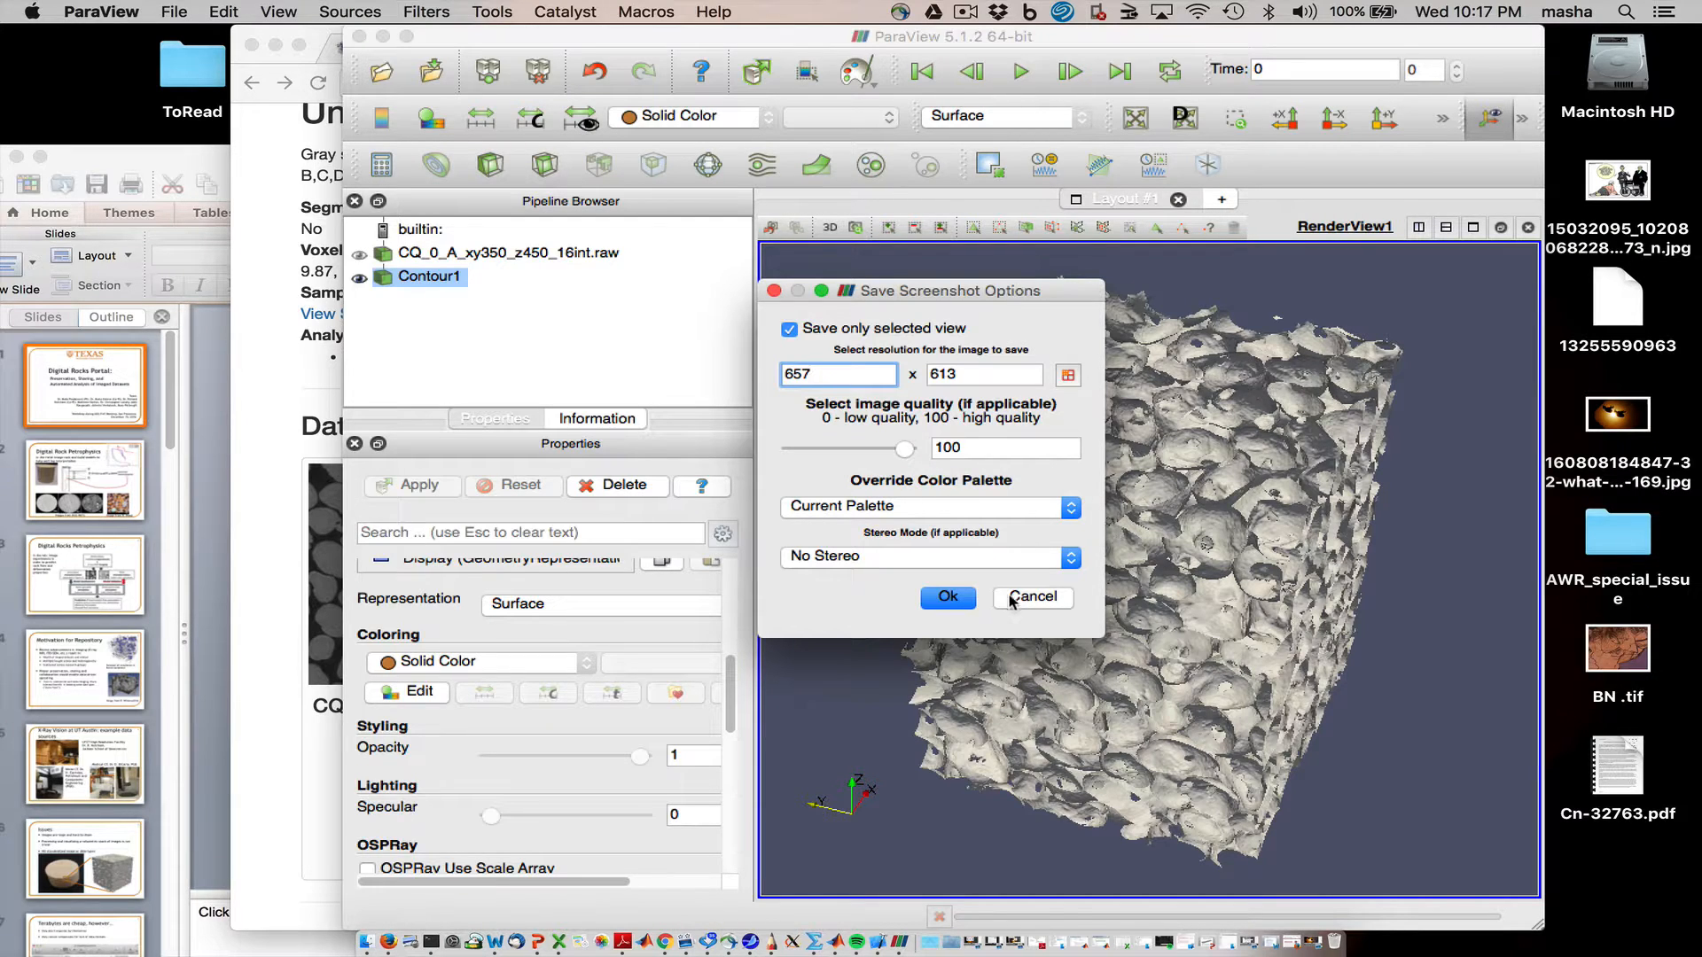
pyautogui.click(949, 599)
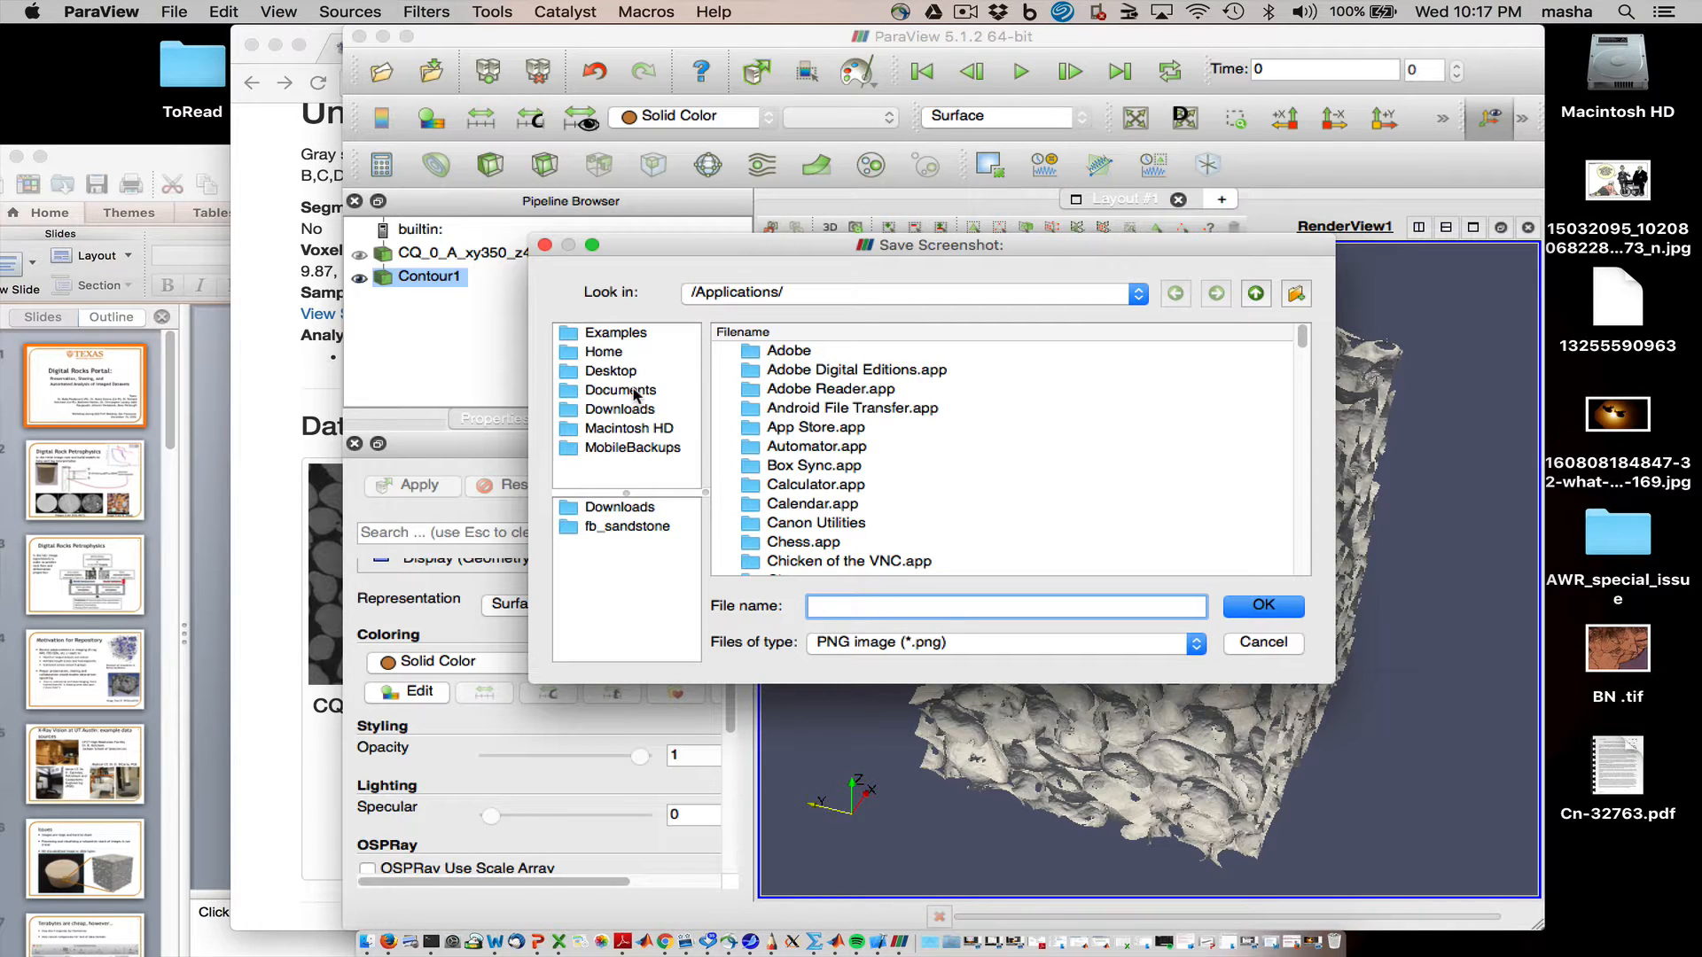
pyautogui.click(638, 408)
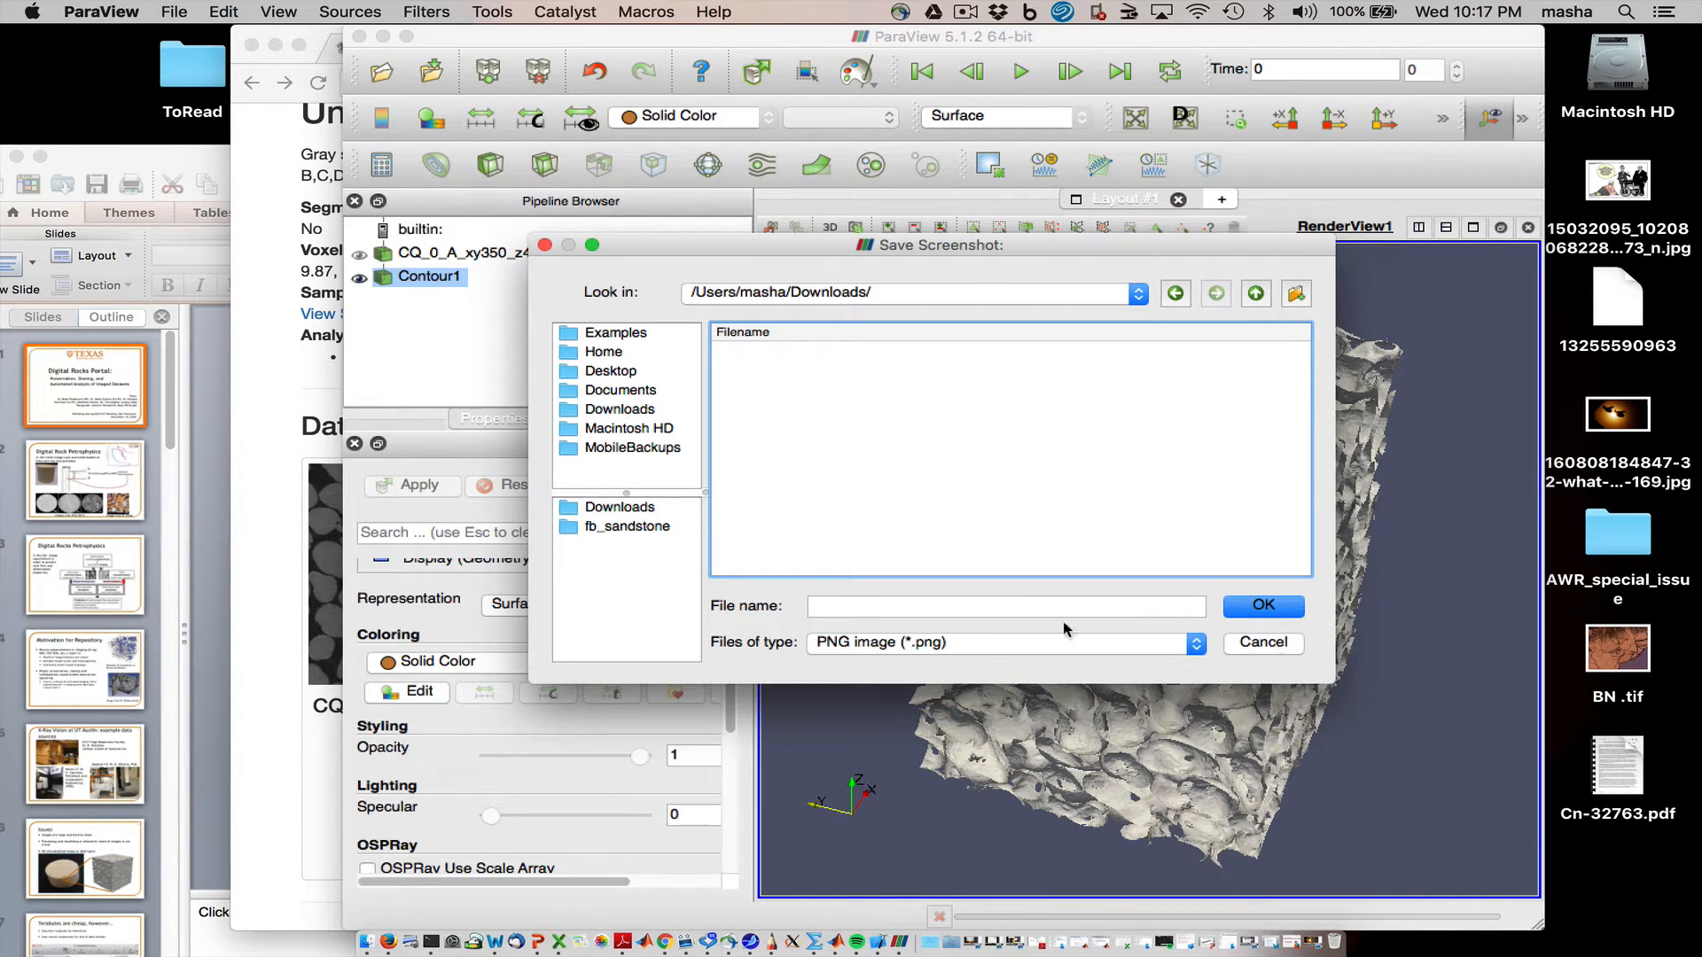
pyautogui.click(977, 611)
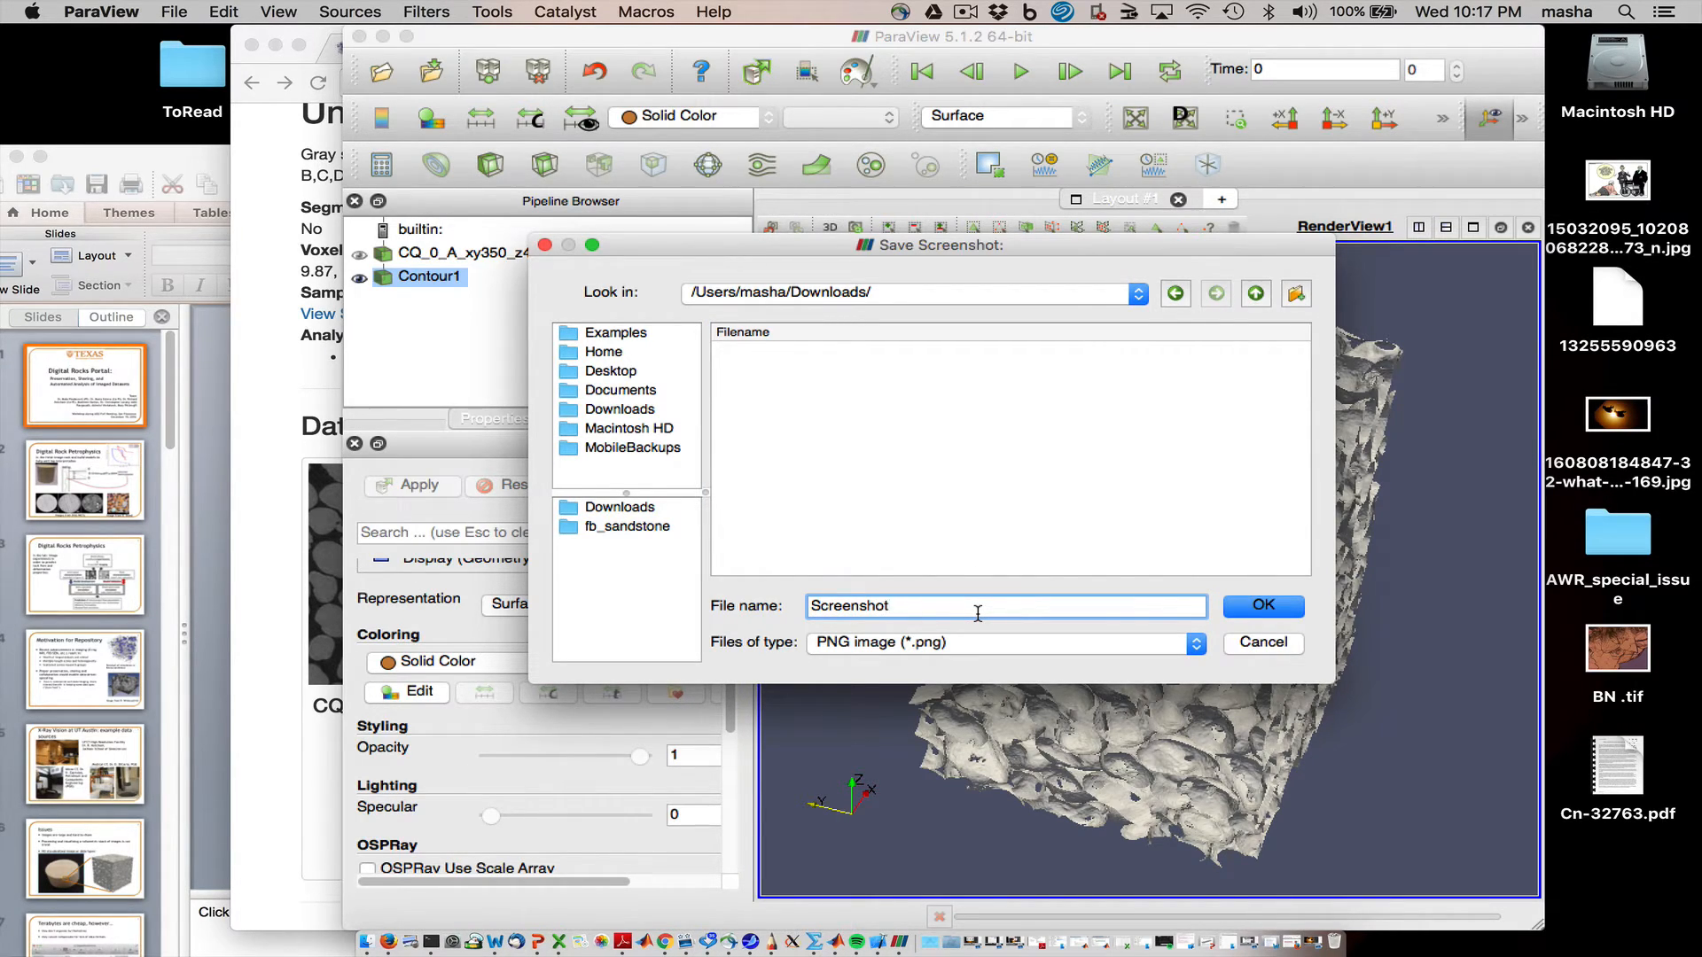
pyautogui.write('ScreenshotSurface')
pyautogui.click(1291, 608)
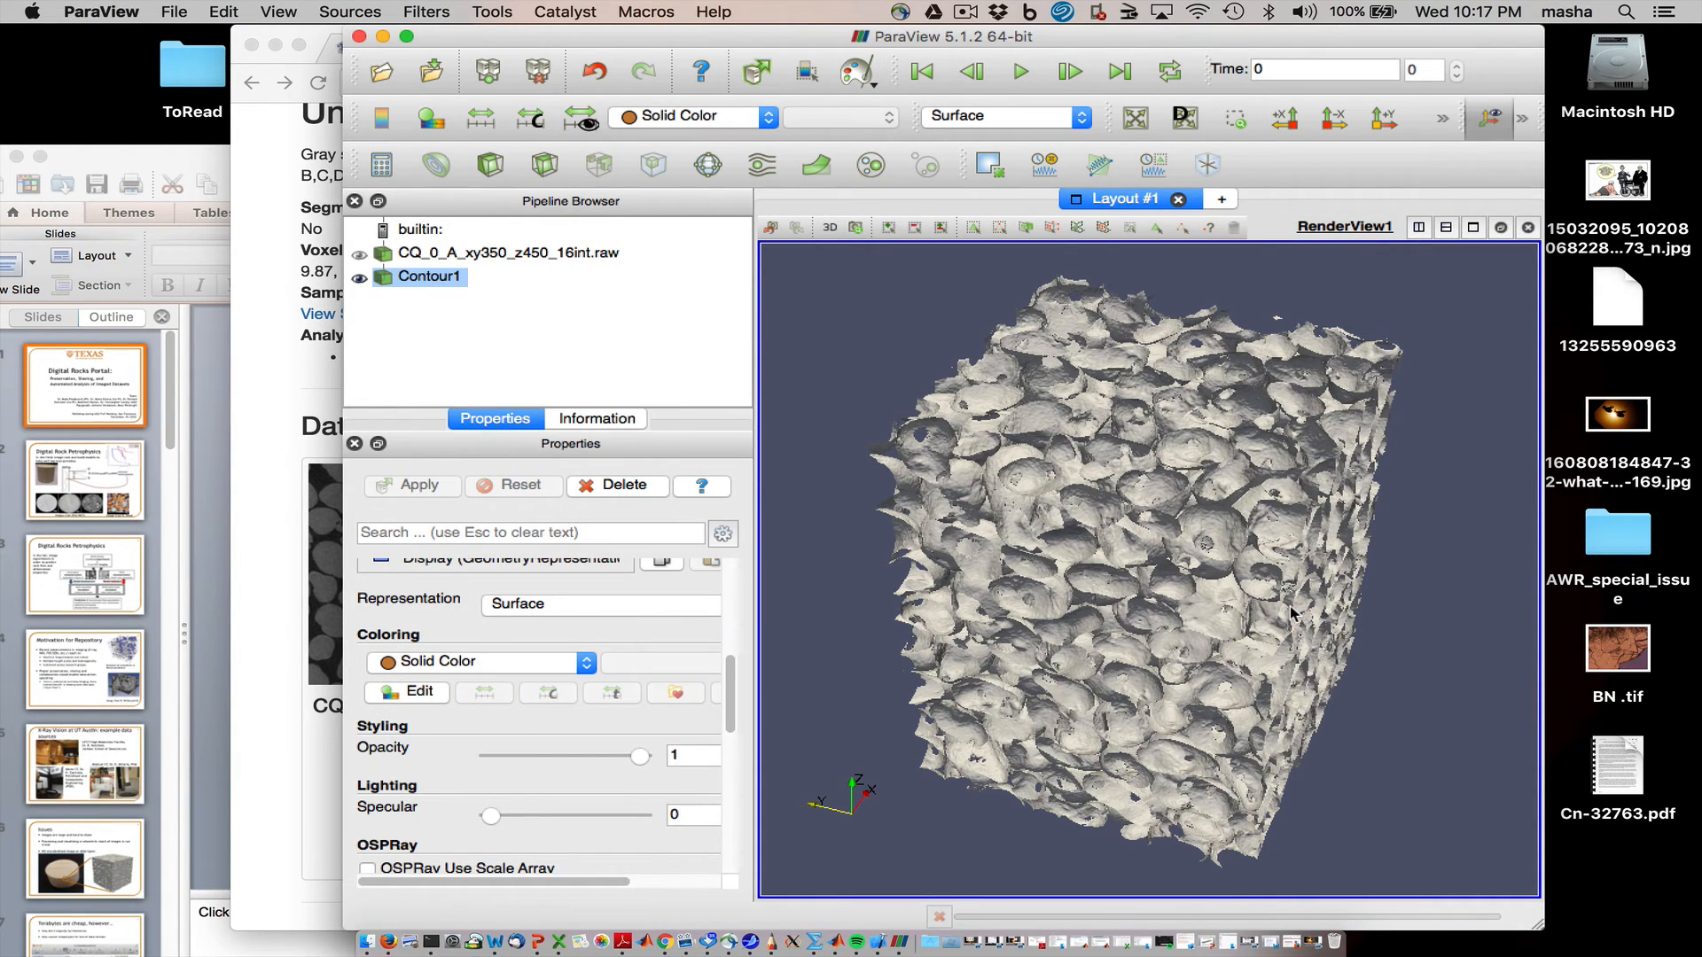